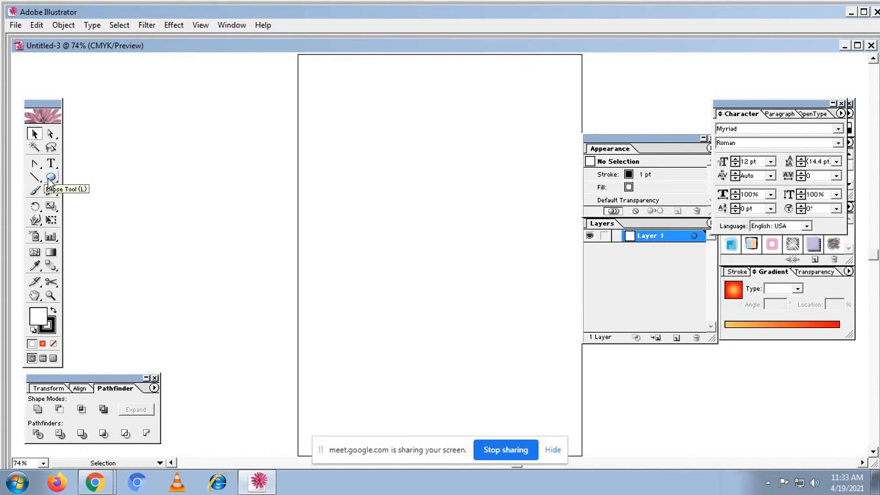
pyautogui.press('t')
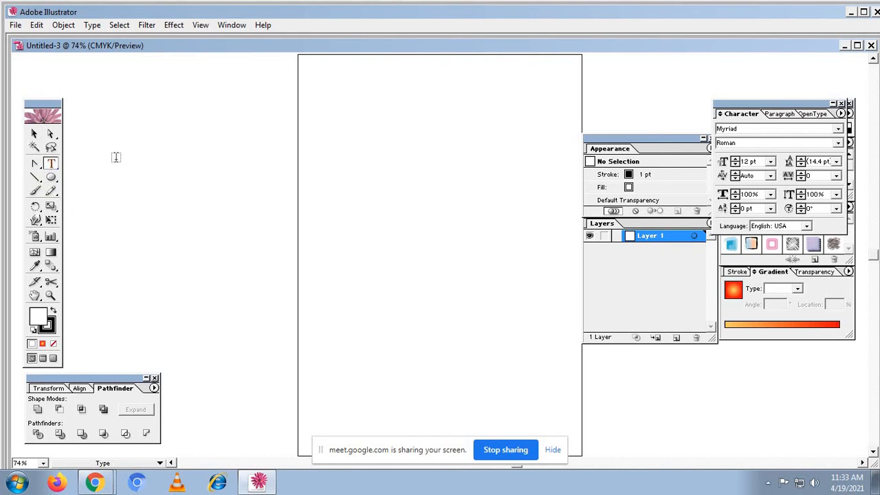
pyautogui.click(35, 198)
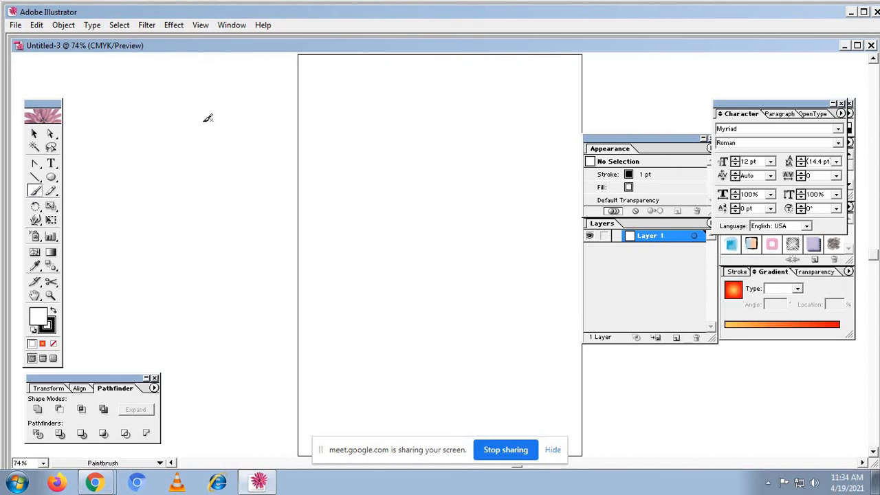
pyautogui.moveTo(200, 103)
pyautogui.mouseDown()
pyautogui.moveTo(168, 139)
pyautogui.moveTo(206, 248)
pyautogui.moveTo(250, 136)
pyautogui.moveTo(240, 90)
pyautogui.moveTo(249, 154)
pyautogui.moveTo(309, 245)
pyautogui.moveTo(345, 171)
pyautogui.moveTo(342, 110)
pyautogui.moveTo(327, 70)
pyautogui.moveTo(348, 218)
pyautogui.moveTo(363, 238)
pyautogui.moveTo(394, 201)
pyautogui.moveTo(389, 140)
pyautogui.mouseUp()
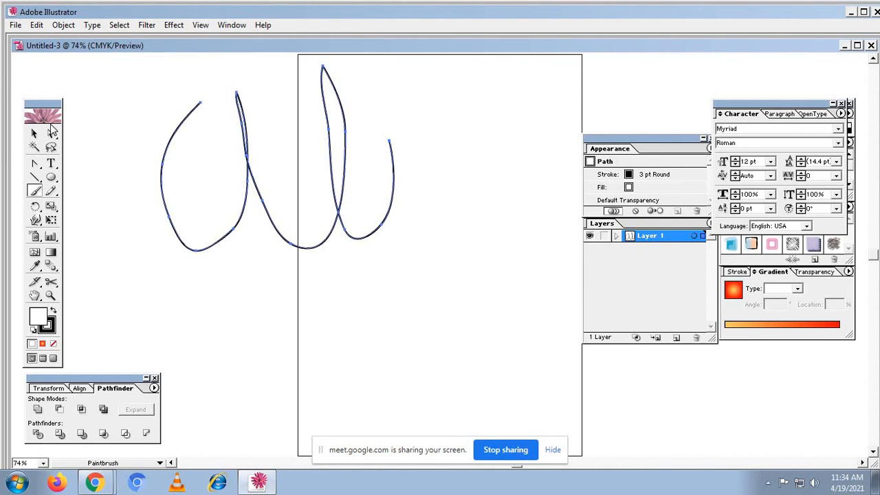
pyautogui.click(34, 133)
pyautogui.press('Delete')
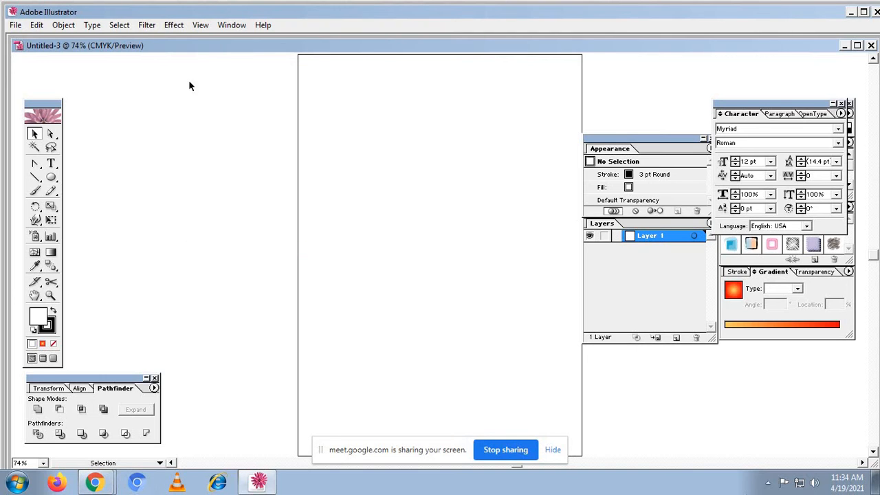
# Add a line of point text spelling the sample name in capital letters beside the artboard
pyautogui.click(50, 164)
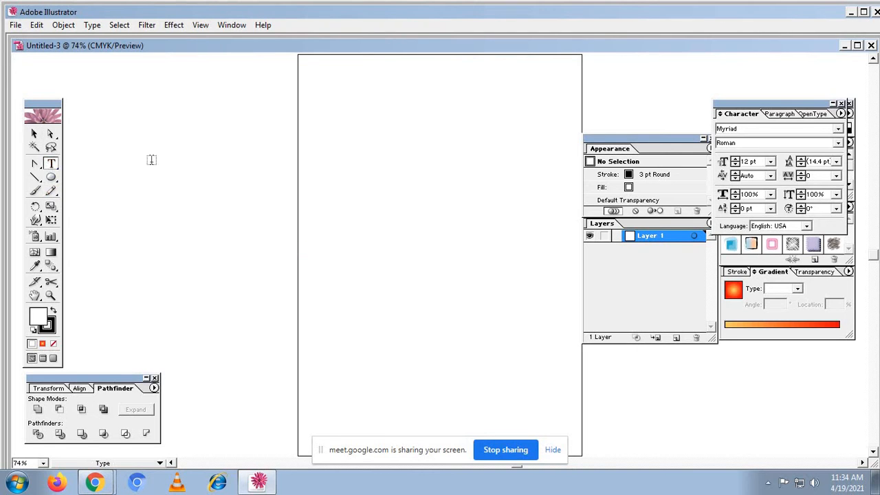
pyautogui.click(155, 157)
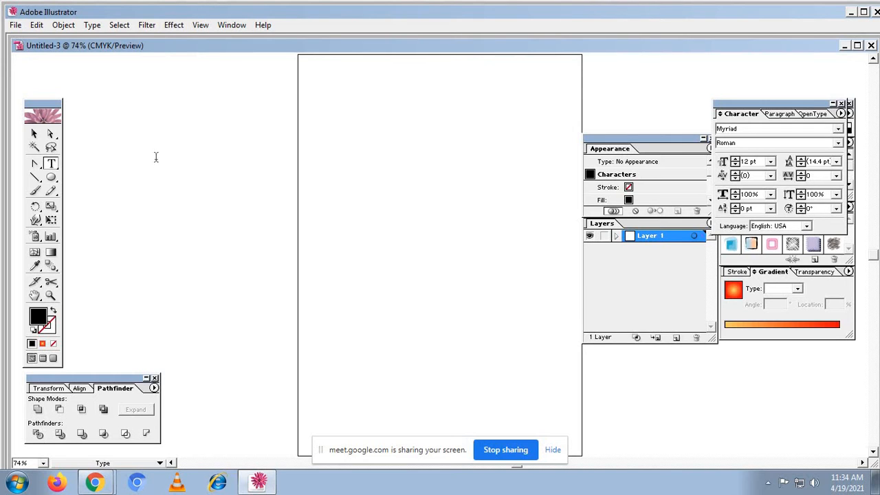
pyautogui.click(157, 158)
pyautogui.write('ALAMIN')
pyautogui.click(33, 135)
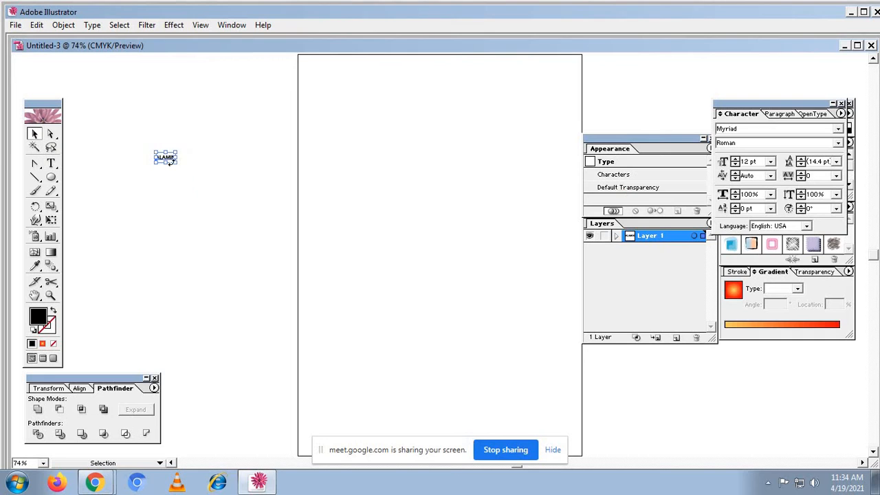
# Enlarge the text to about 184.5 pt and move it up across the upper part of the artboard
pyautogui.click(176, 169)
pyautogui.click(175, 163)
pyautogui.moveTo(177, 163); pyautogui.dragTo(513, 279)
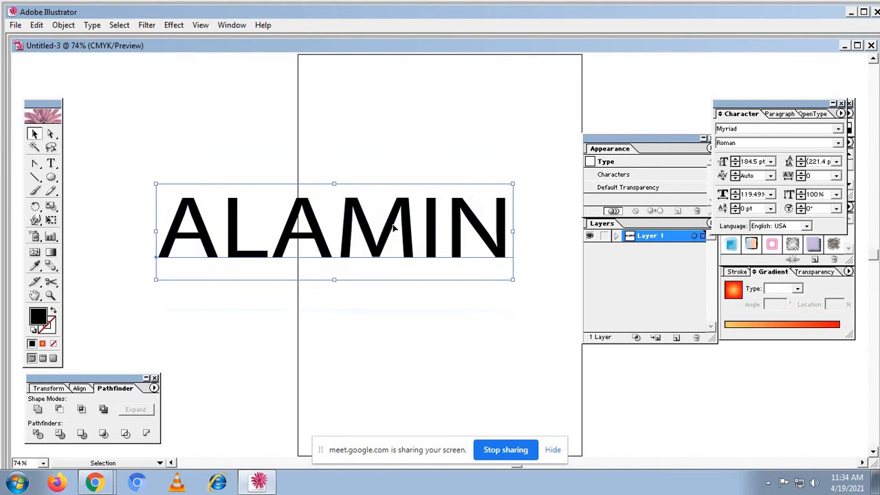
pyautogui.moveTo(392, 214); pyautogui.dragTo(413, 129)
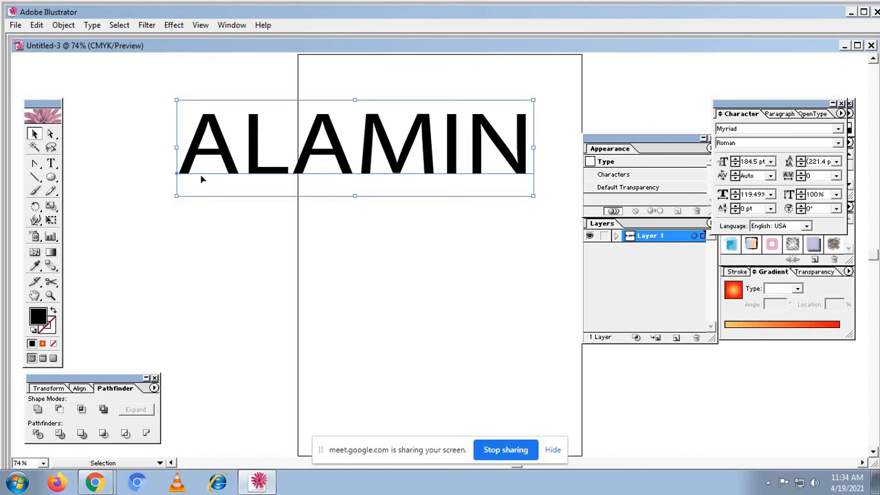
# Draw a small circle below the text's left end, outside the artboard, with the Ellipse tool
pyautogui.click(53, 180)
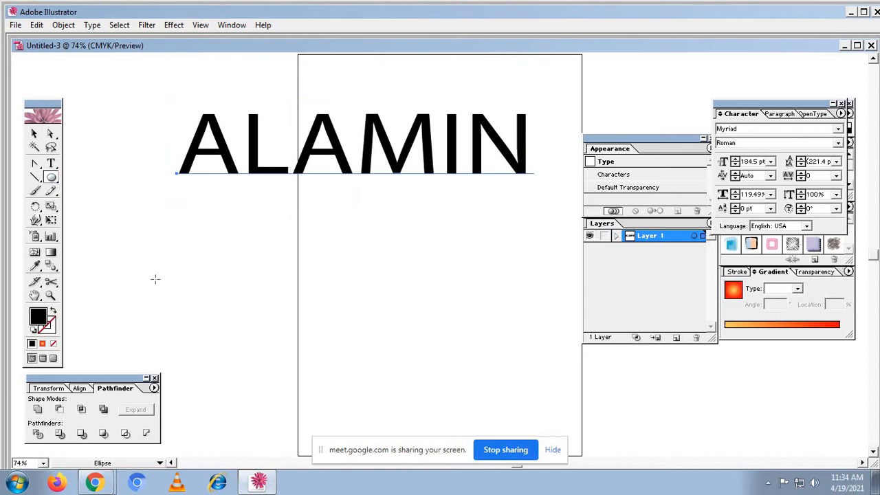
pyautogui.moveTo(156, 279)
pyautogui.mouseDown()
pyautogui.moveTo(171, 304)
pyautogui.moveTo(160, 282)
pyautogui.moveTo(166, 290)
pyautogui.mouseUp()
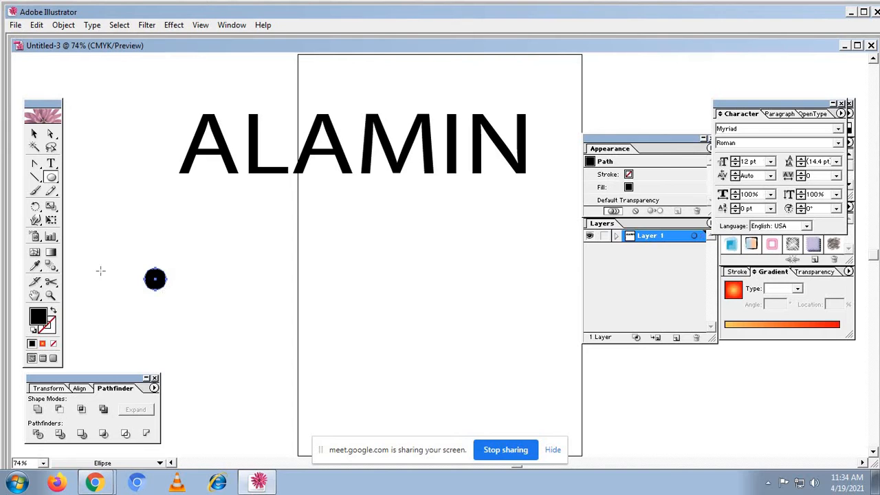
pyautogui.click(36, 133)
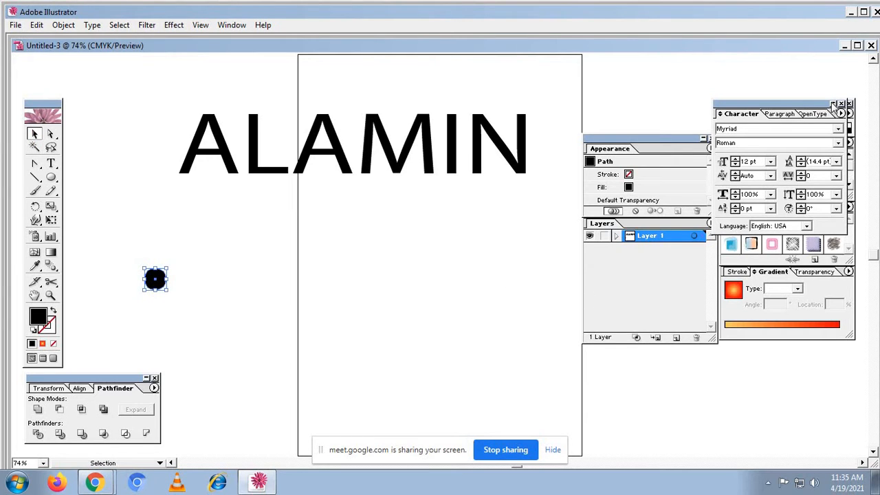
# Uncover the colour swatches and fill the circle with the linear yellow-orange-to-dark-red gradient swatch
pyautogui.moveTo(800, 114); pyautogui.dragTo(736, 68)
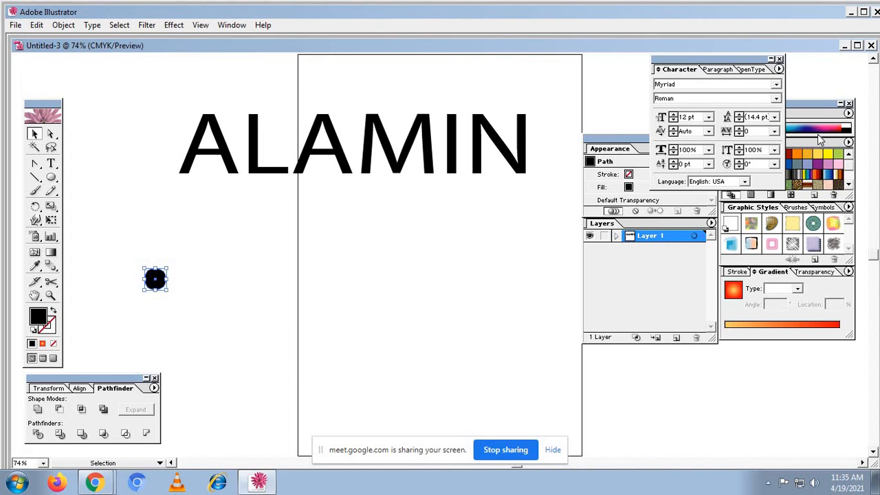
pyautogui.click(813, 110)
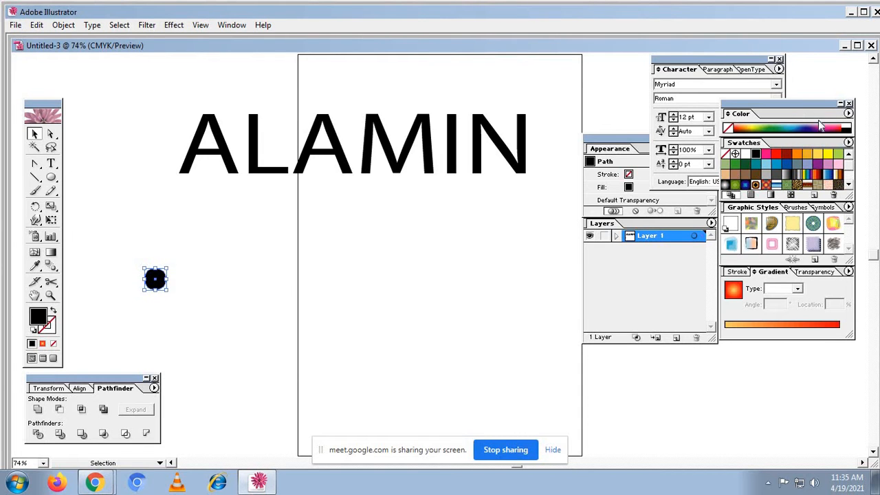
pyautogui.click(817, 176)
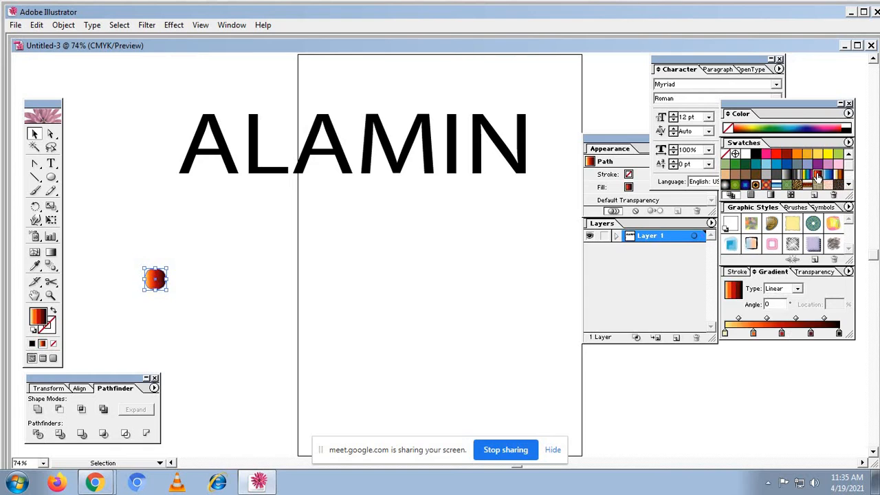
# Duplicate the circle just to its right and repeat the copy to form a straight row of 16 evenly spaced circles
pyautogui.click(187, 289)
pyautogui.click(160, 281)
pyautogui.moveTo(158, 282); pyautogui.dragTo(185, 288)
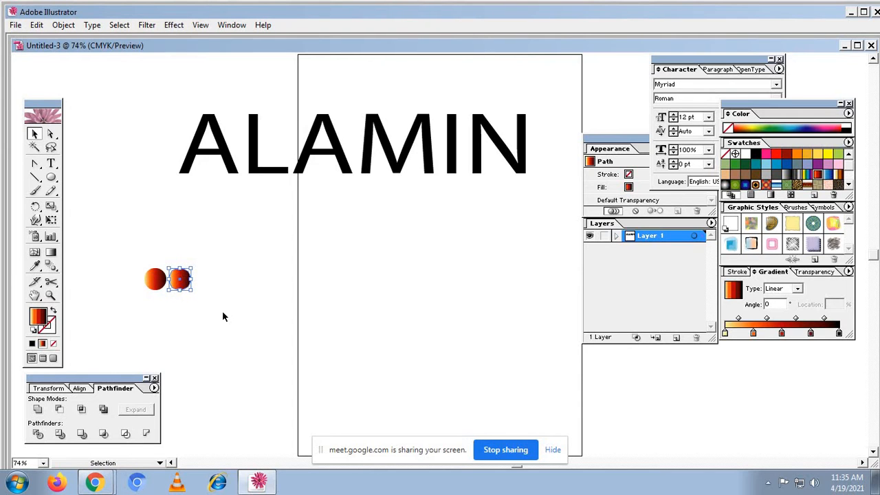
pyautogui.hotkey('ctrl', 'd')
pyautogui.hotkey('ctrl', 'd')
pyautogui.hotkey('ctrl', 'd')
pyautogui.hotkey('ctrl', 'd')
pyautogui.hotkey('ctrl', 'd')
pyautogui.hotkey('ctrl', 'd')
pyautogui.hotkey('ctrl', 'd')
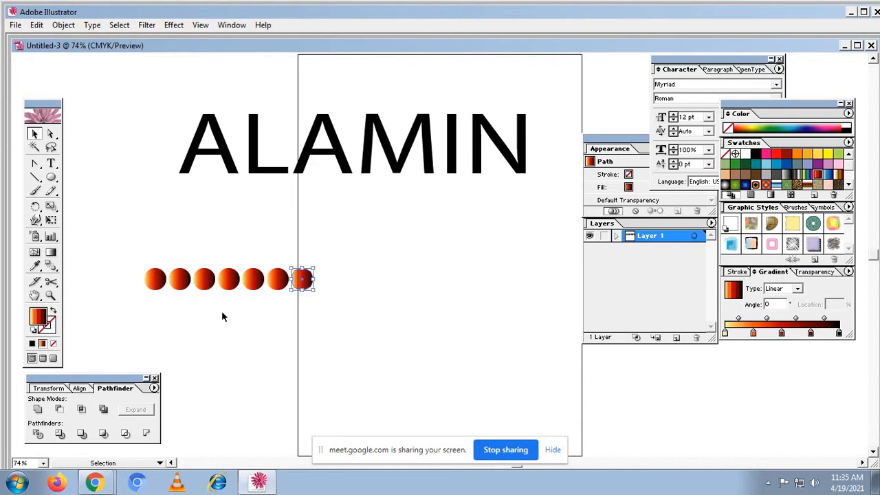
pyautogui.hotkey('ctrl', 'd')
pyautogui.hotkey('ctrl', 'd')
pyautogui.hotkey('ctrl', 'd')
pyautogui.hotkey('ctrl', 'd')
pyautogui.hotkey('ctrl', 'd')
pyautogui.hotkey('ctrl', 'd')
pyautogui.hotkey('ctrl', 'd')
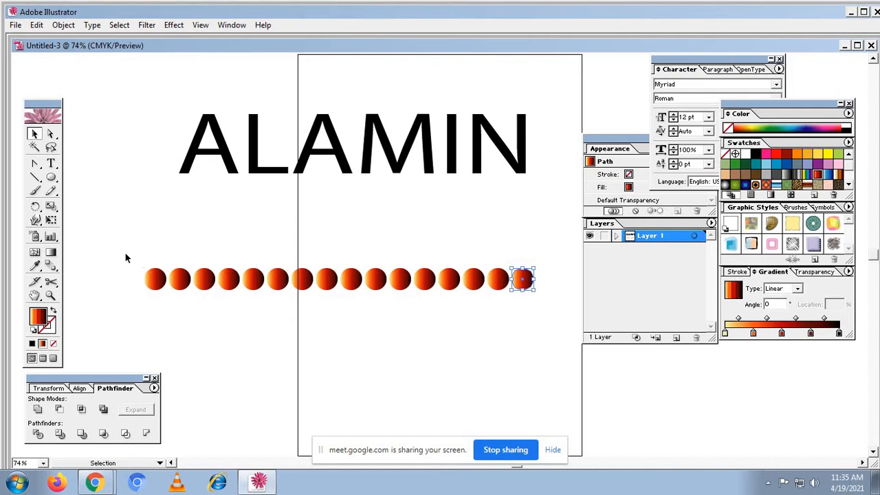
# Select the whole row of circles and set the blend options to Specified Steps with 6 steps
pyautogui.moveTo(126, 257); pyautogui.dragTo(536, 294)
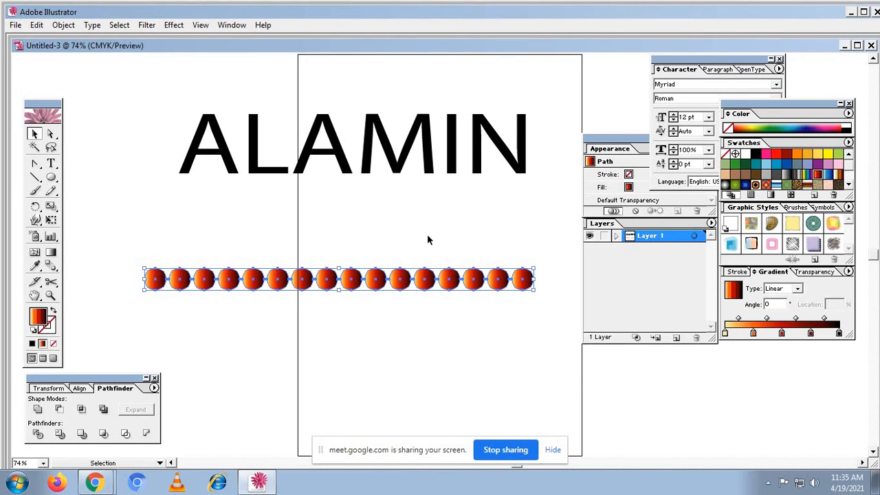
pyautogui.click(65, 25)
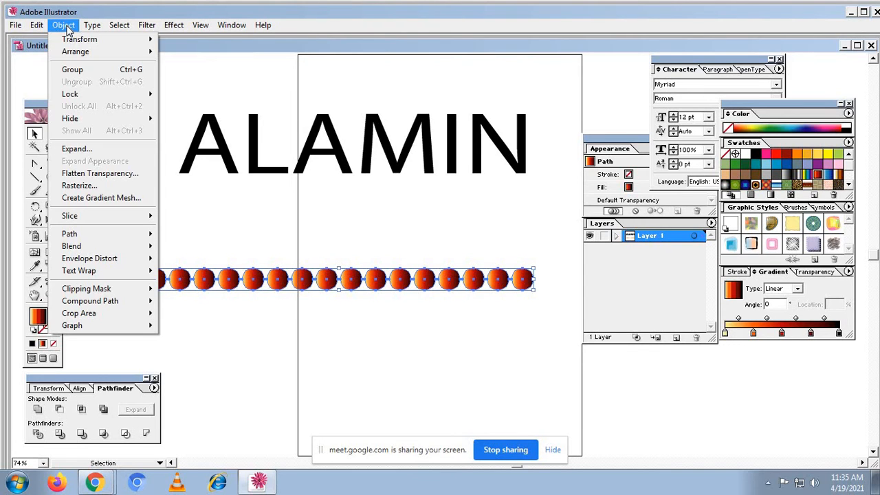
pyautogui.moveTo(114, 240)
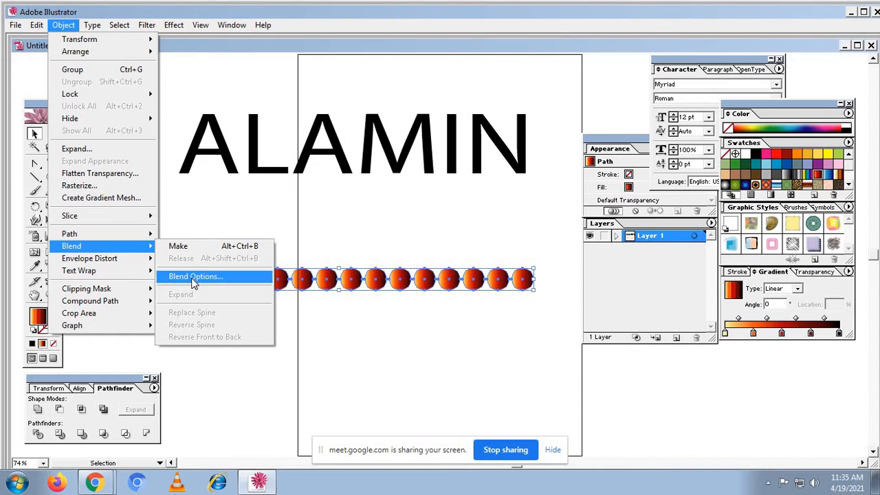
pyautogui.click(195, 278)
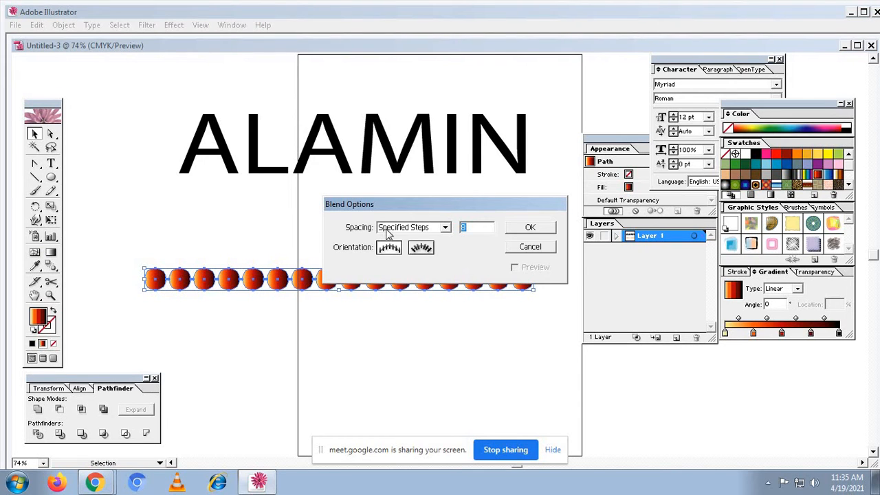
pyautogui.click(445, 227)
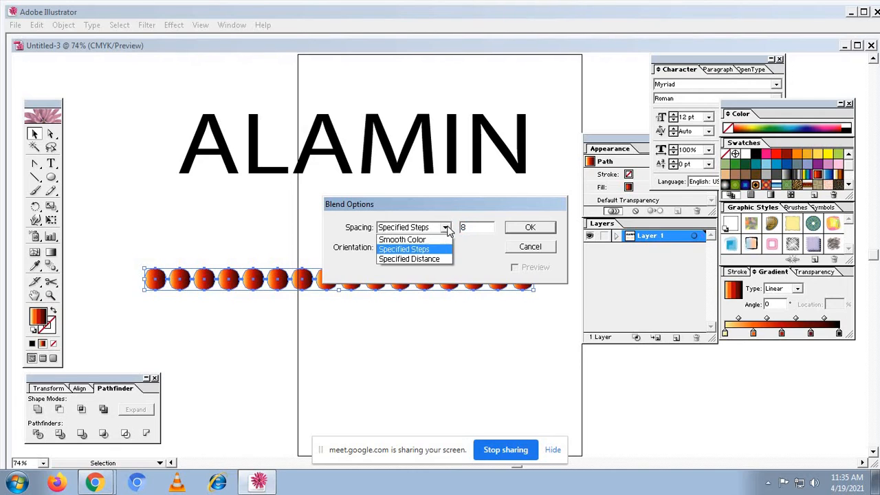
pyautogui.click(410, 252)
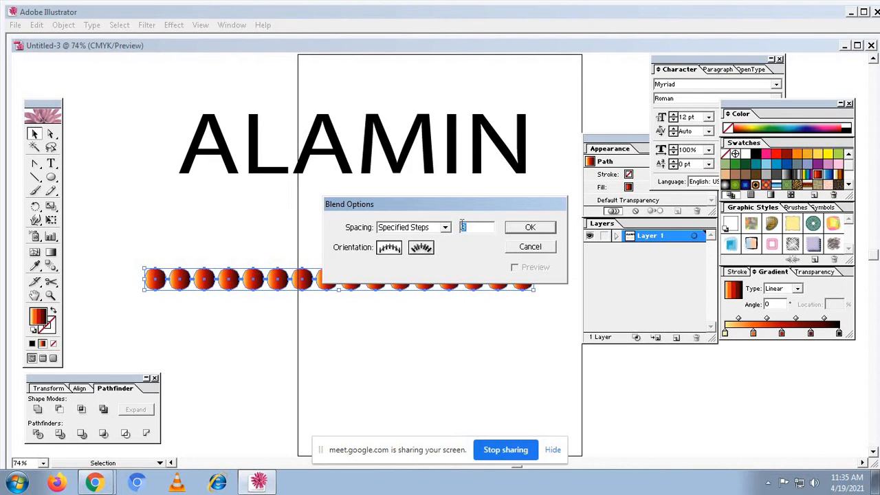
pyautogui.write('6')
pyautogui.click(530, 228)
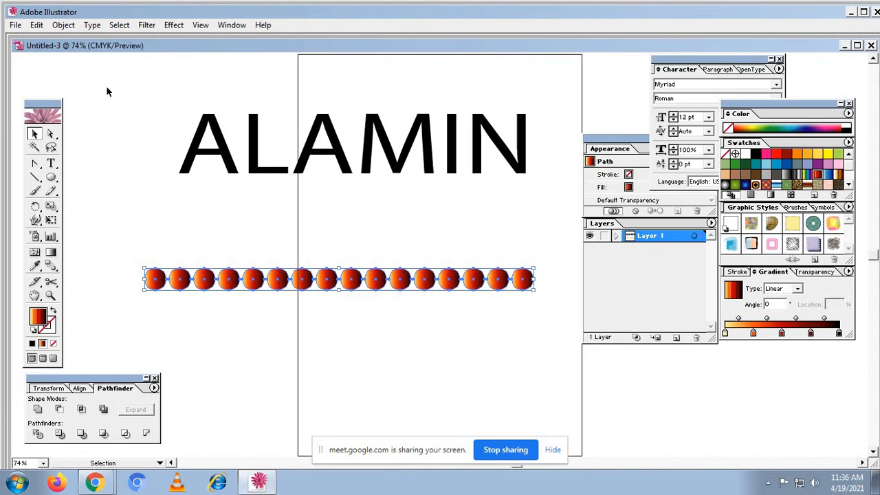
# Make a blend from the row of circles and stretch the resulting bar slightly wider to the right
pyautogui.click(63, 25)
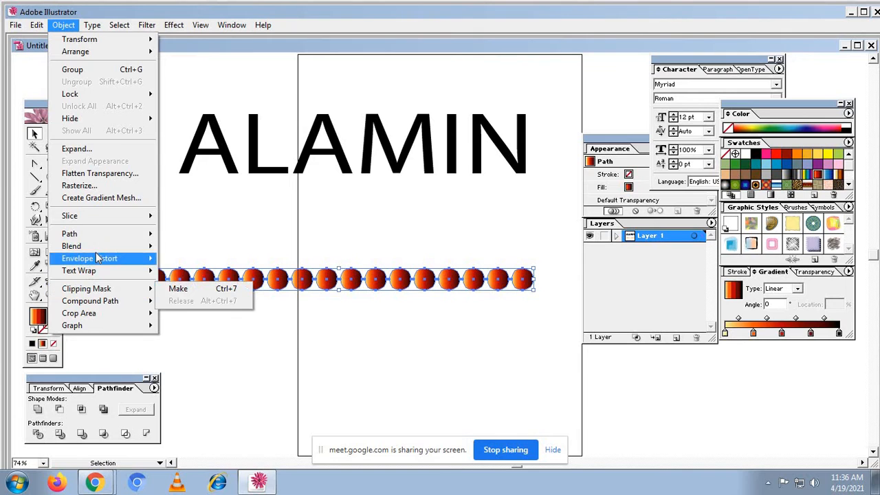
pyautogui.moveTo(95, 246)
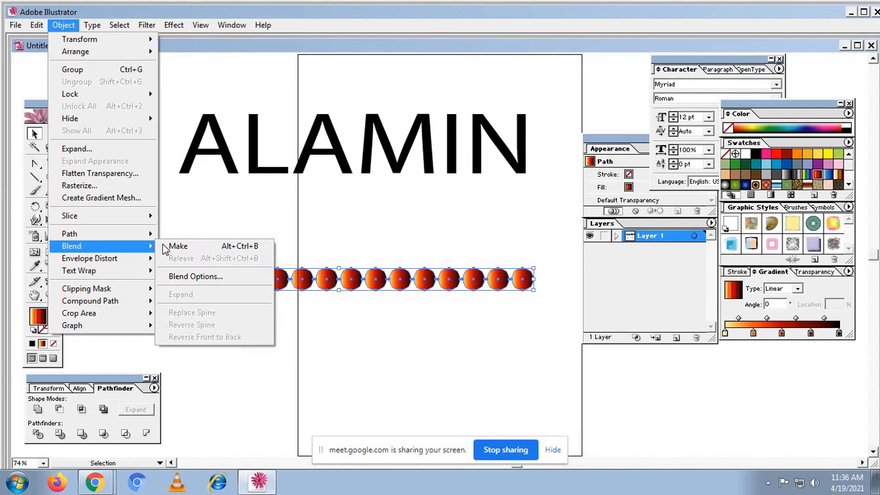
pyautogui.click(177, 247)
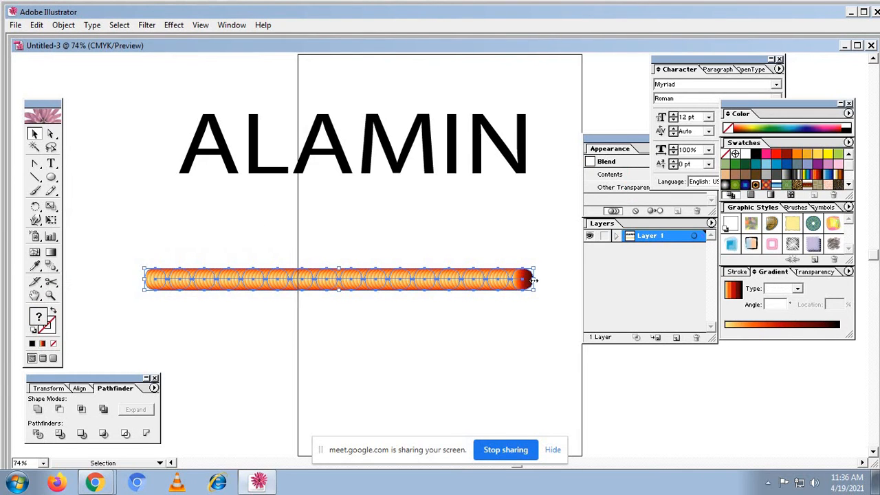
pyautogui.moveTo(533, 279); pyautogui.dragTo(547, 280)
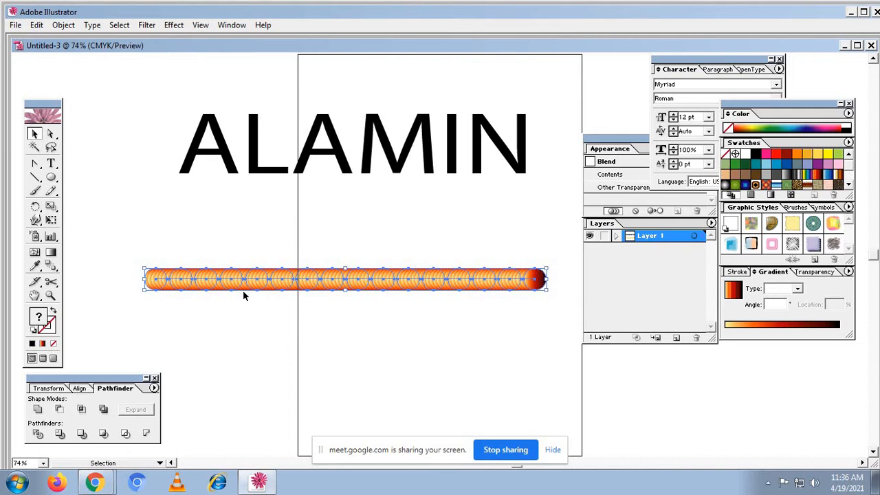
# Convert the text to outlines and ungroup it into separate letters
pyautogui.click(226, 166)
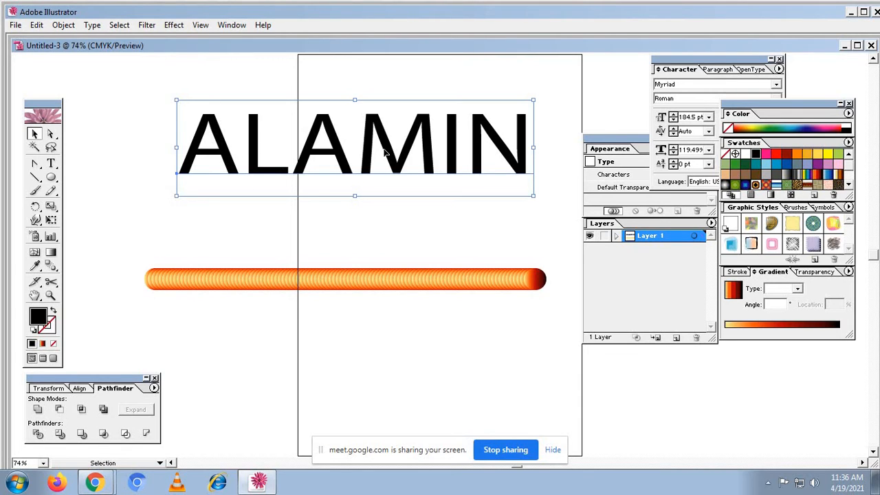
pyautogui.click(94, 28)
pyautogui.click(136, 155)
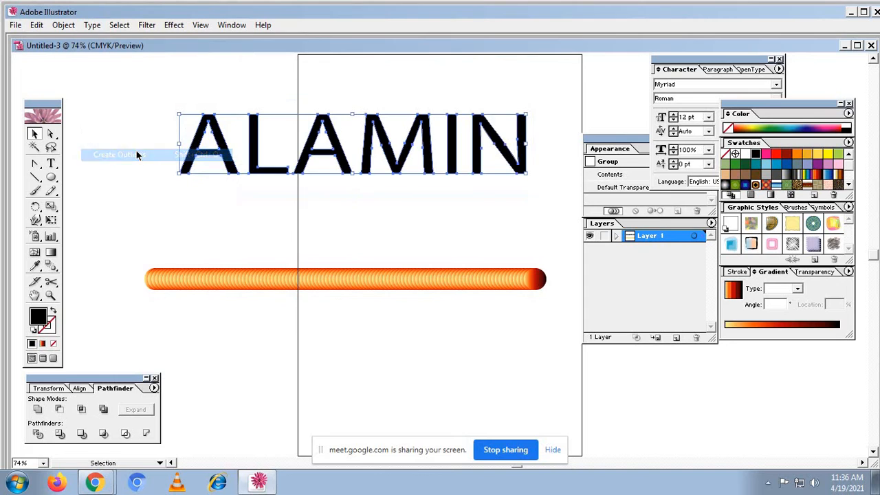
pyautogui.click(64, 25)
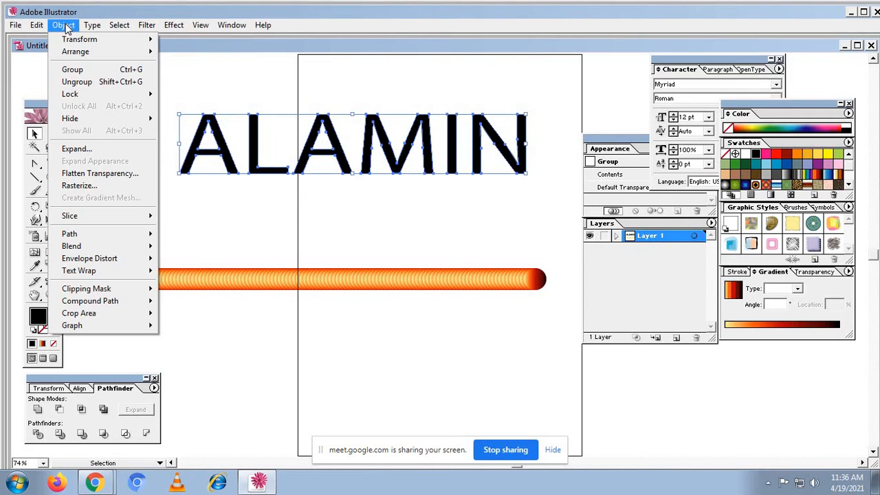
pyautogui.click(77, 81)
pyautogui.click(185, 187)
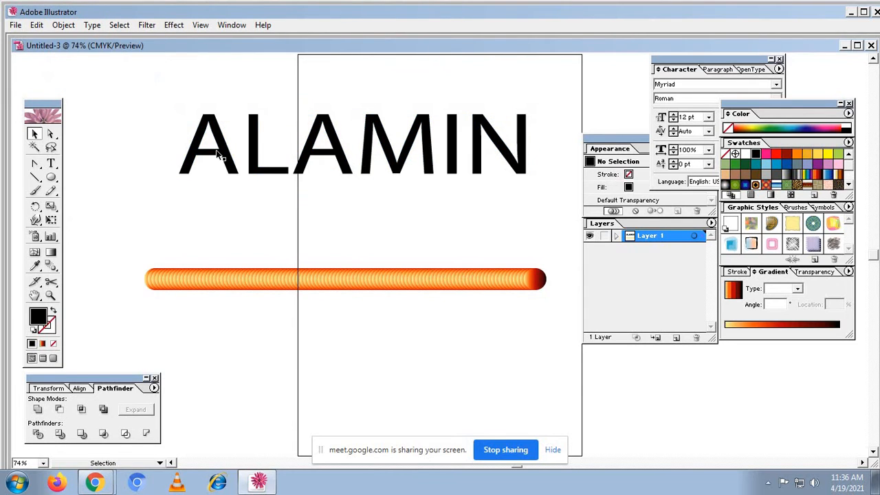
# Duplicate the blended gradient bar directly below the original
pyautogui.click(225, 151)
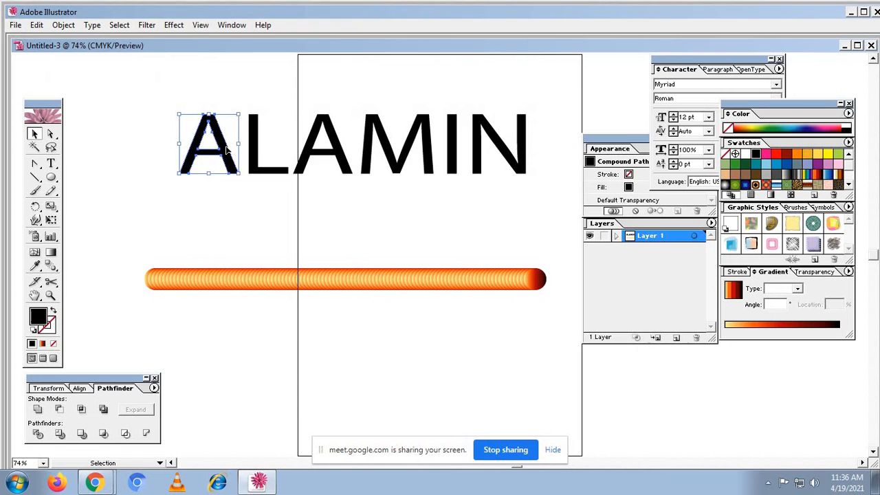
pyautogui.click(241, 280)
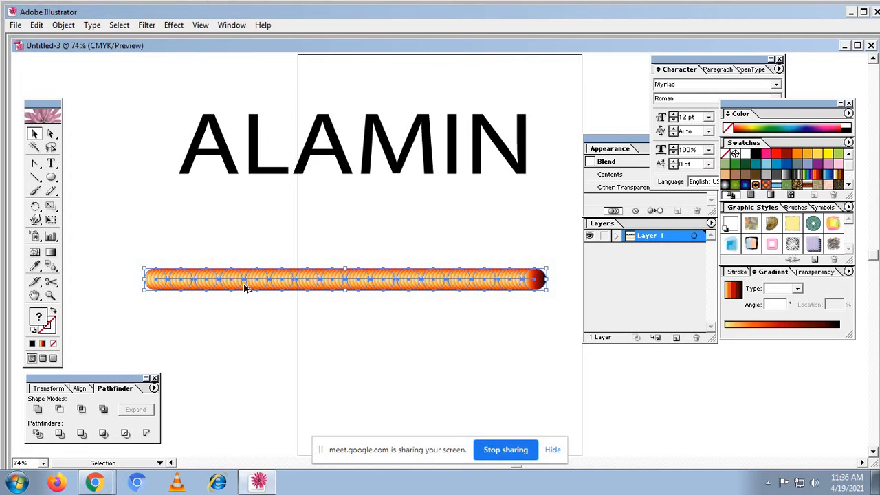
pyautogui.moveTo(244, 287); pyautogui.dragTo(245, 321)
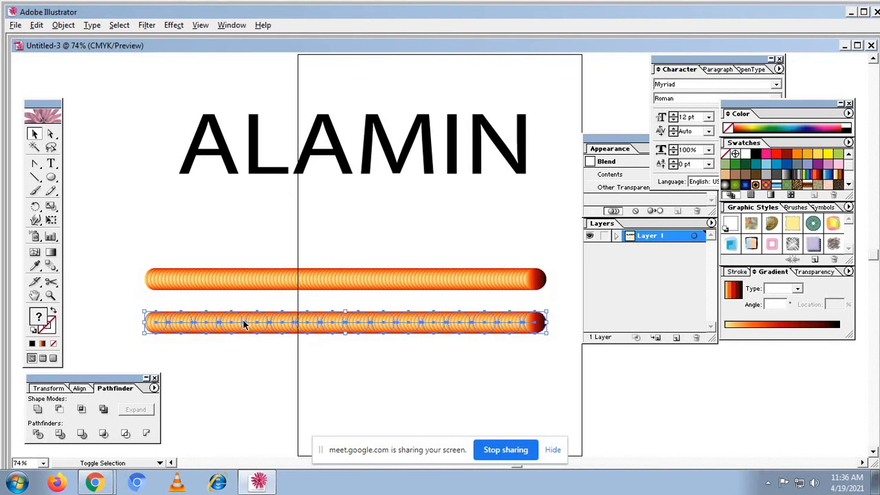
pyautogui.click(289, 279)
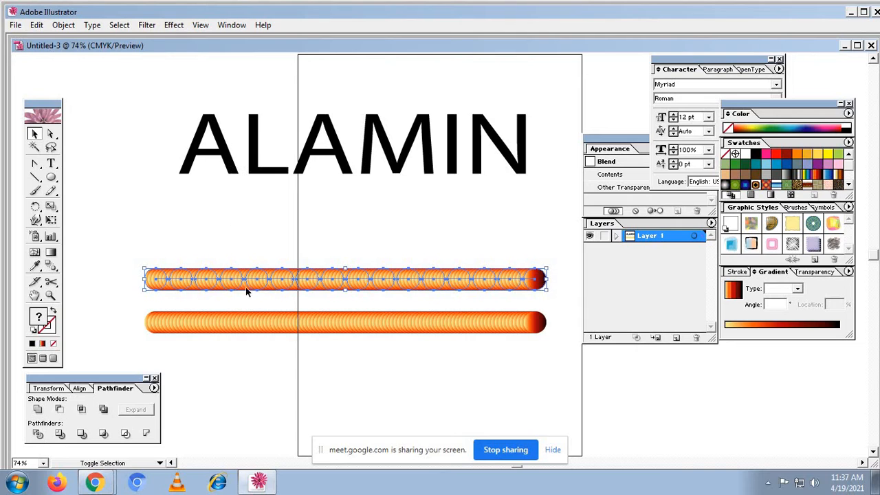
pyautogui.keyDown('shift'); pyautogui.click(232, 173); pyautogui.keyUp('shift')
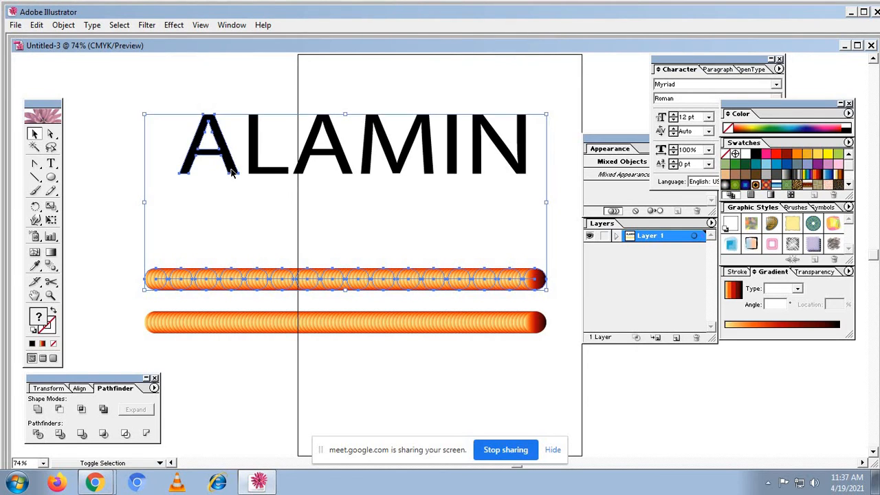
pyautogui.click(63, 25)
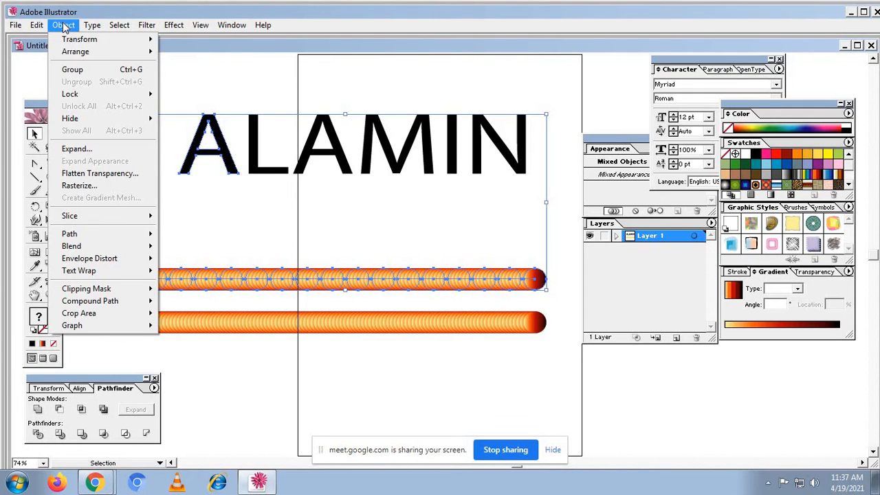
pyautogui.moveTo(75, 248)
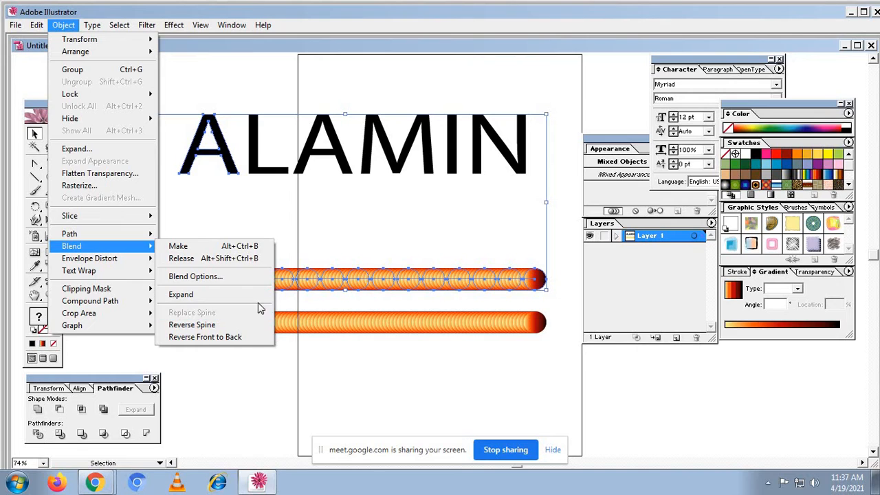
pyautogui.click(310, 227)
# Release the compound path of the first letter A so its outer outline and inner triangle are separate paths
pyautogui.click(233, 168)
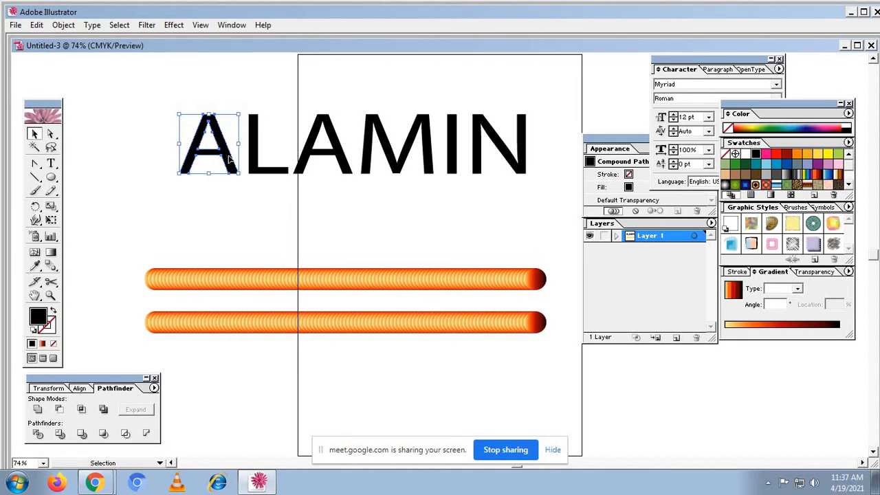
pyautogui.click(66, 26)
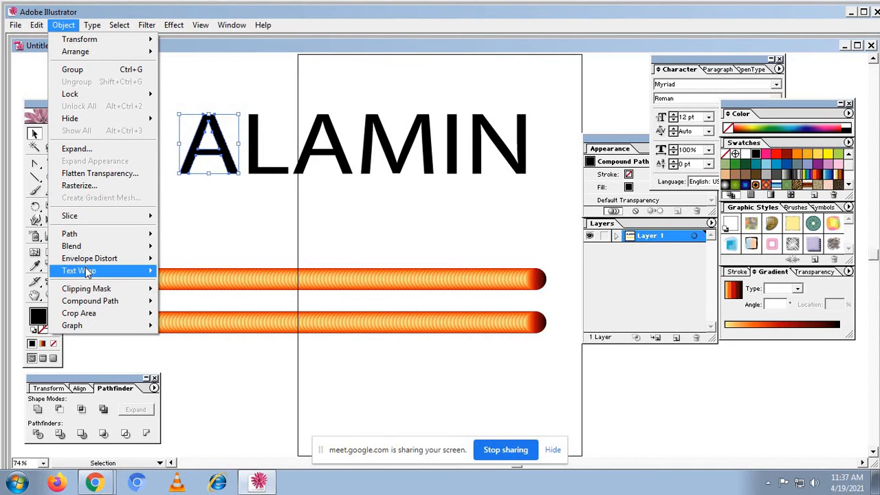
pyautogui.moveTo(94, 306)
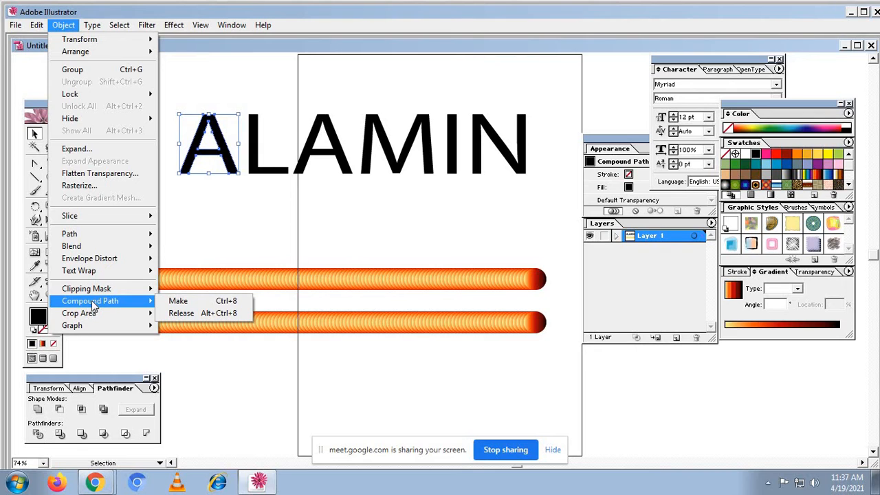
pyautogui.rightClick(222, 159)
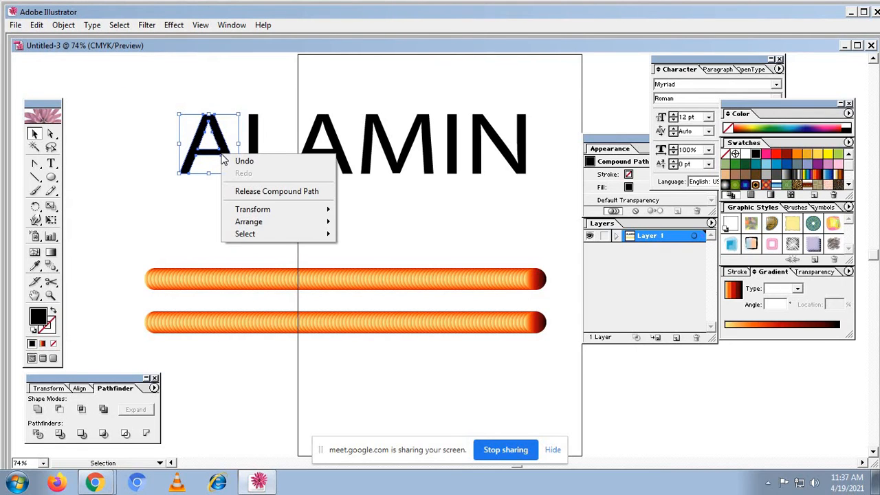
pyautogui.click(248, 194)
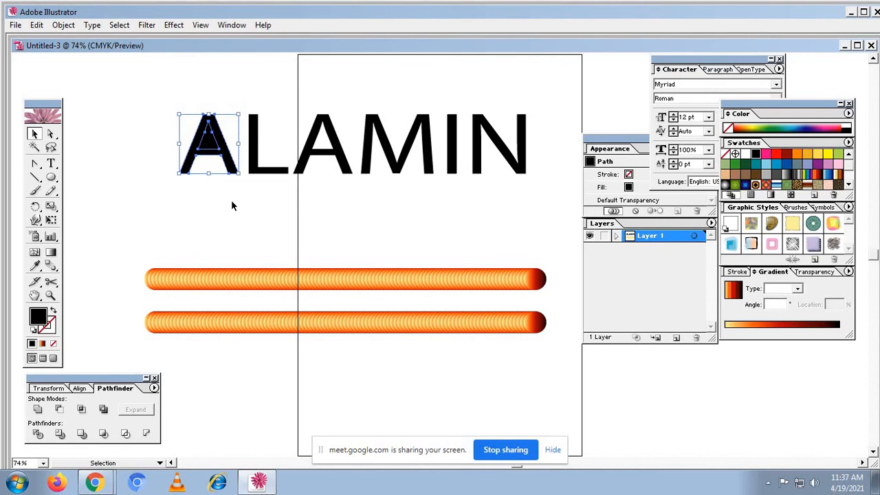
pyautogui.click(242, 228)
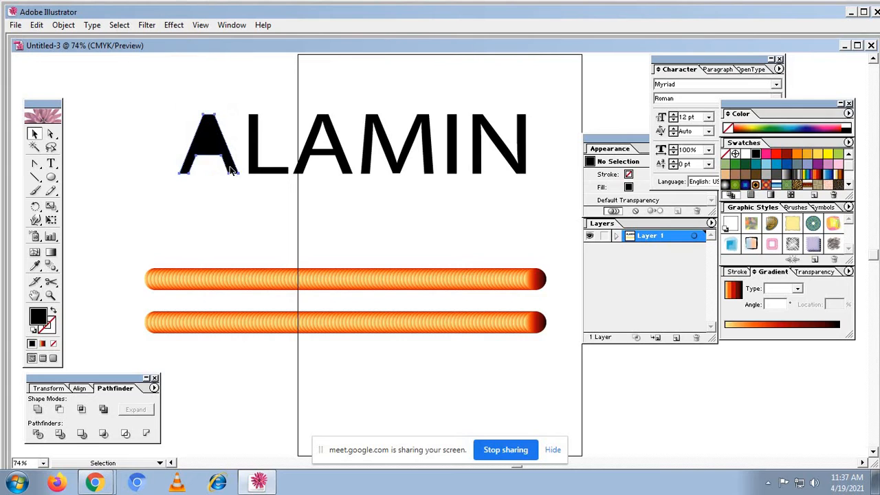
# Replace the upper gradient bar's blend spine with the outer outline of the first letter A
pyautogui.click(231, 169)
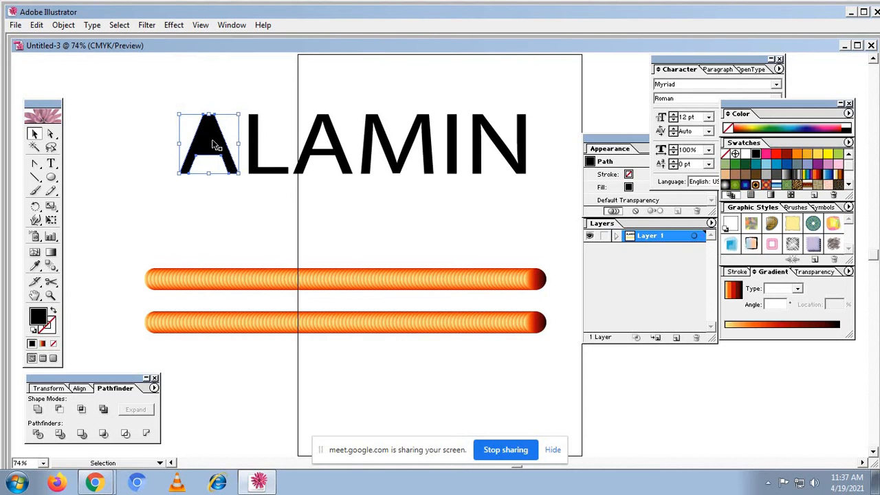
pyautogui.click(213, 143)
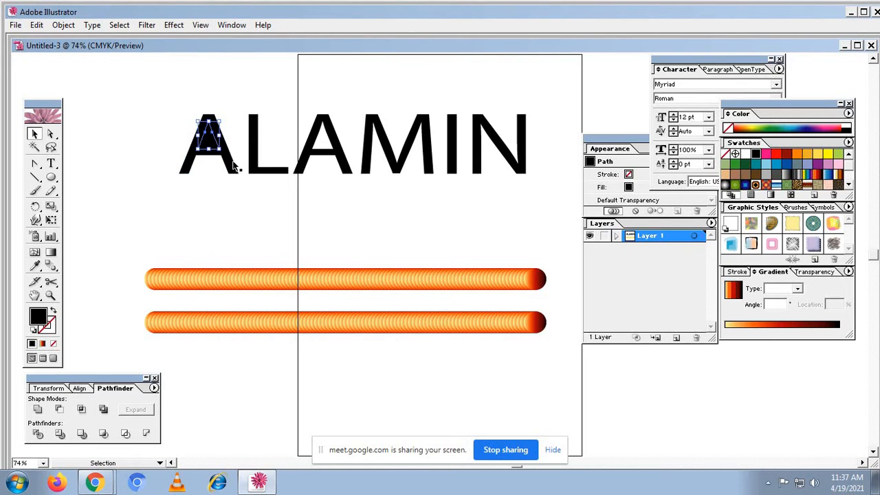
pyautogui.click(232, 166)
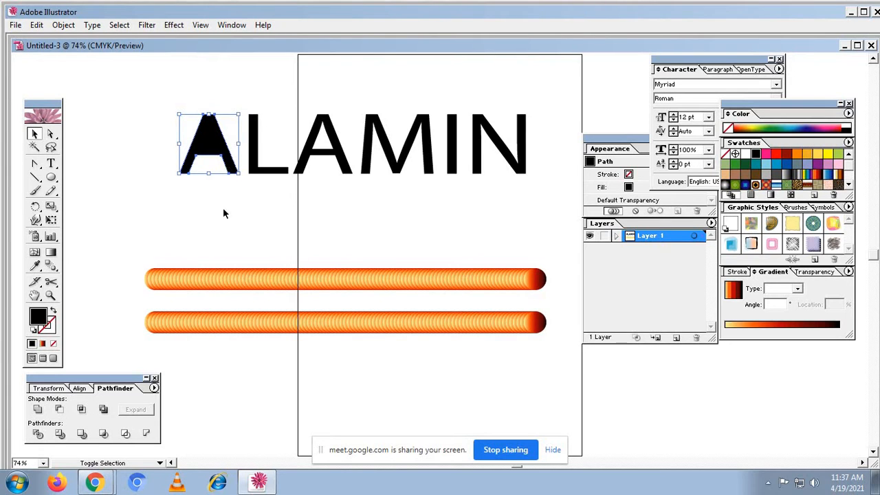
pyautogui.keyDown('shift'); pyautogui.click(217, 279); pyautogui.keyUp('shift')
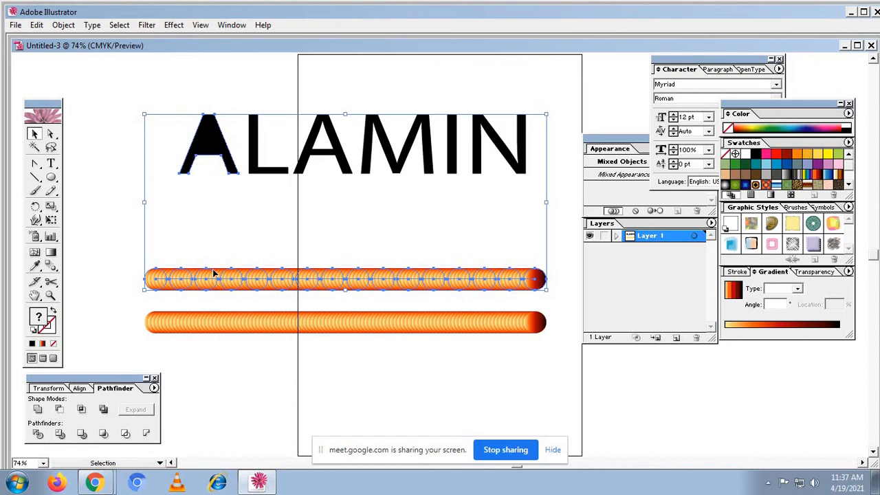
pyautogui.click(64, 25)
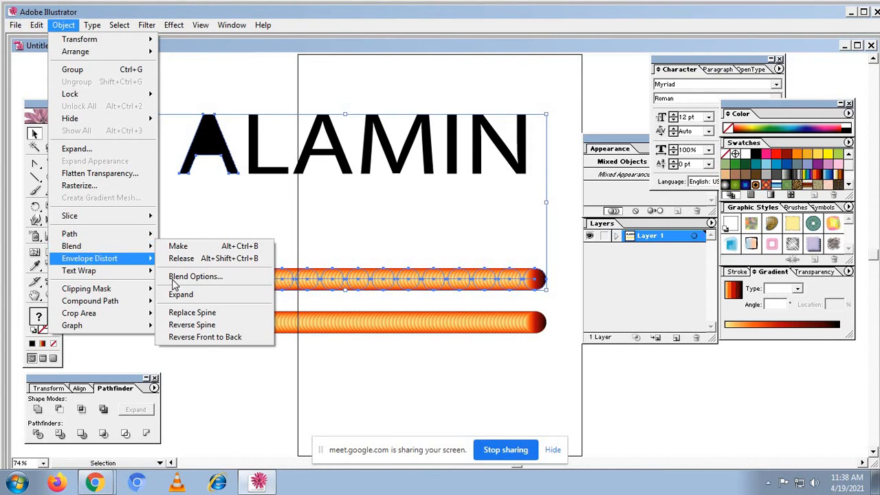
pyautogui.click(195, 317)
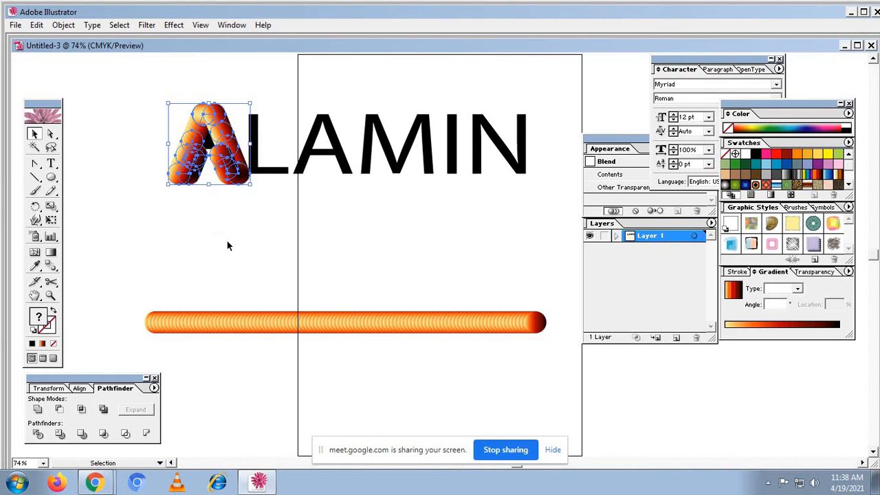
# Examine up close how the gradient blend runs along the outline of the first letter A
pyautogui.hotkey('ctrl', '=')
pyautogui.hotkey('ctrl', '=')
pyautogui.hotkey('ctrl', '=')
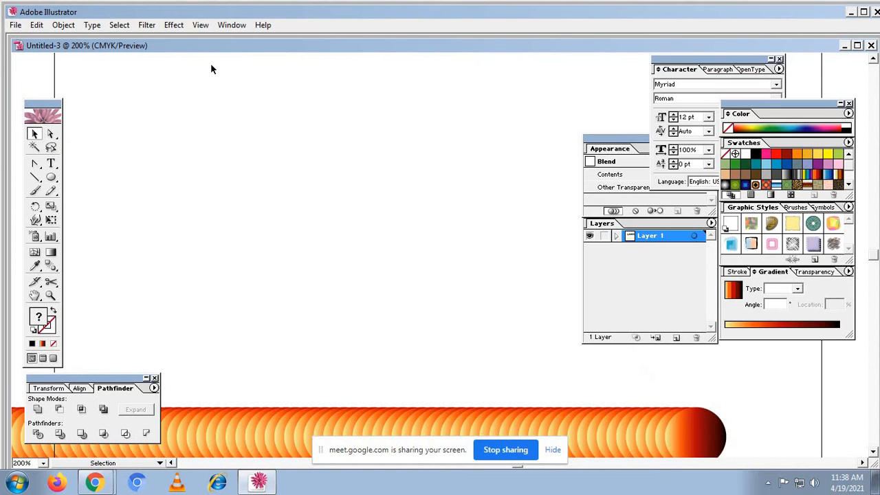
pyautogui.press('space')
pyautogui.moveTo(185, 125); pyautogui.dragTo(493, 322)
pyautogui.moveTo(154, 243); pyautogui.dragTo(259, 291)
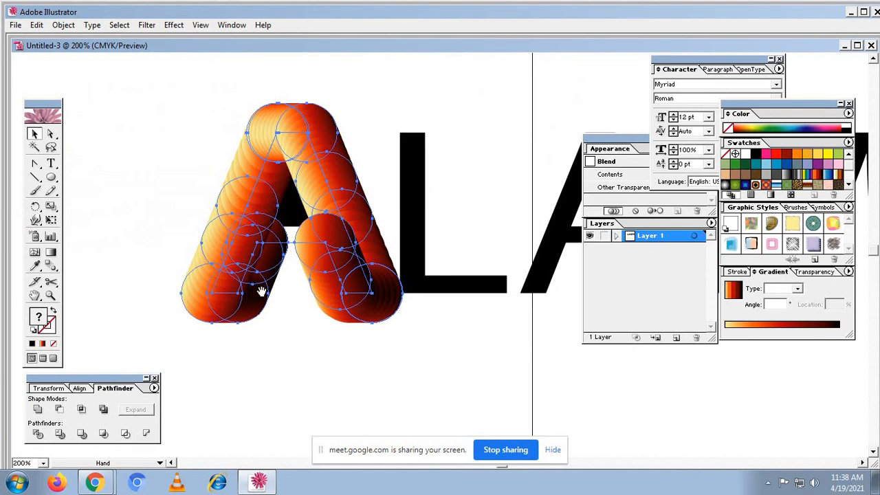
pyautogui.click(387, 82)
pyautogui.click(335, 263)
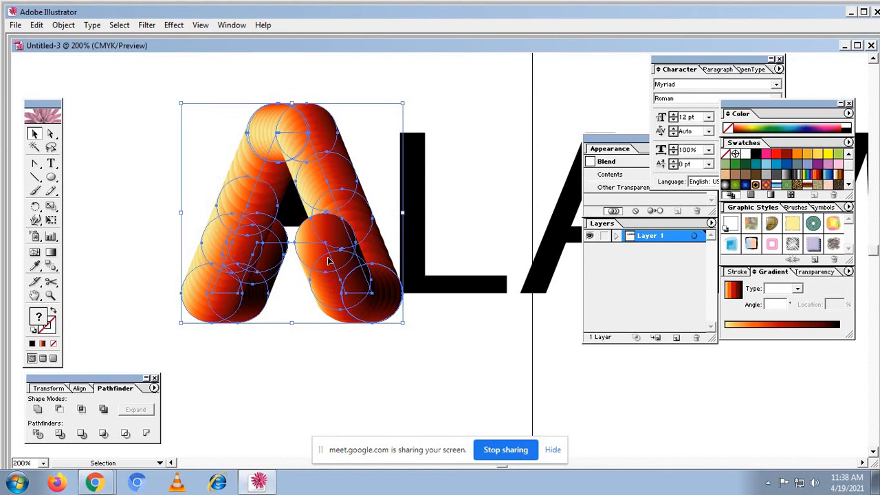
pyautogui.click(391, 369)
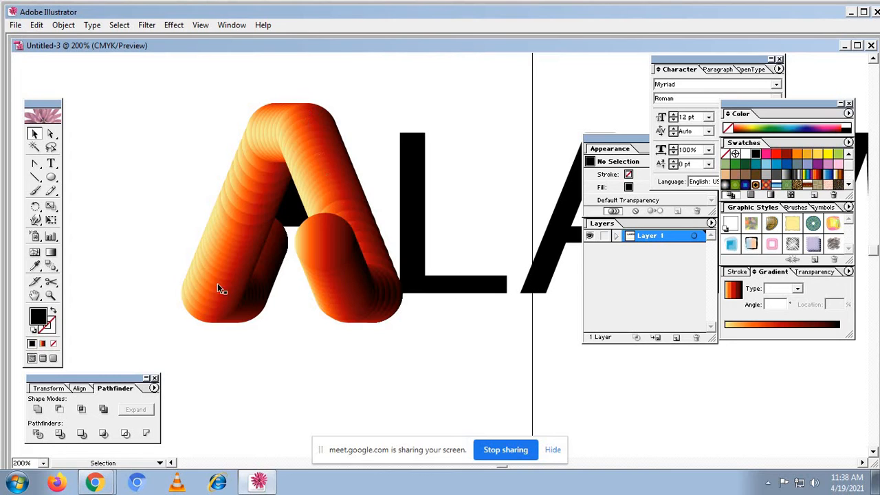
# Set the blend on the first letter A to 100 specified steps with the preview on, and deselect it
pyautogui.click(357, 284)
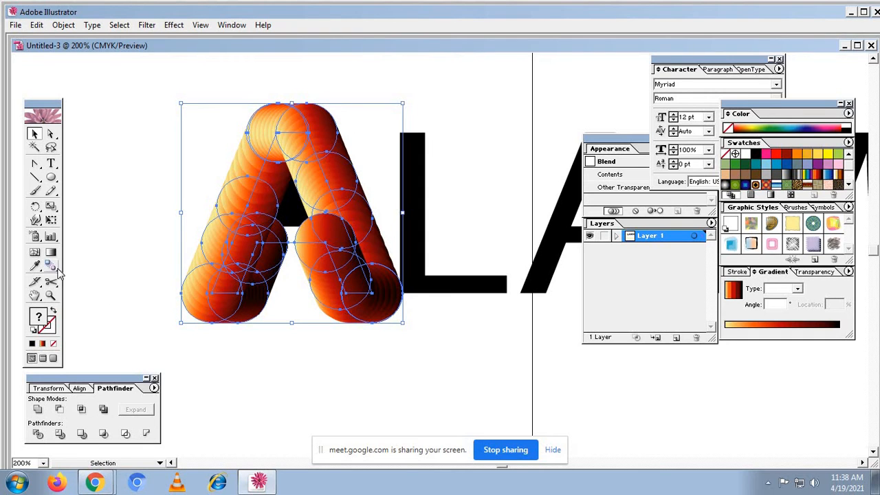
pyautogui.click(64, 26)
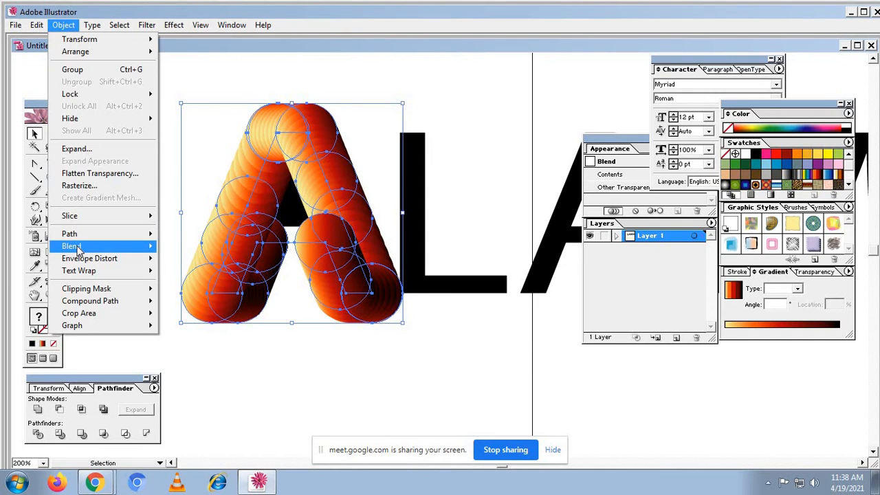
pyautogui.moveTo(77, 250)
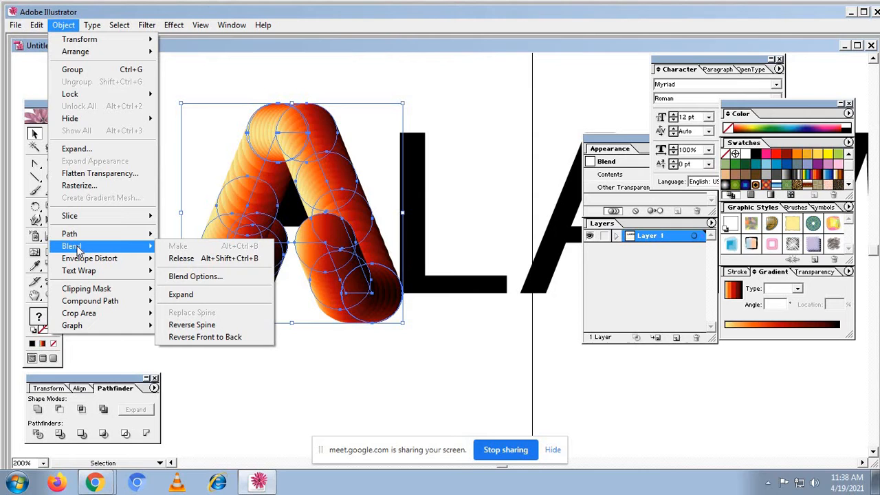
pyautogui.click(206, 277)
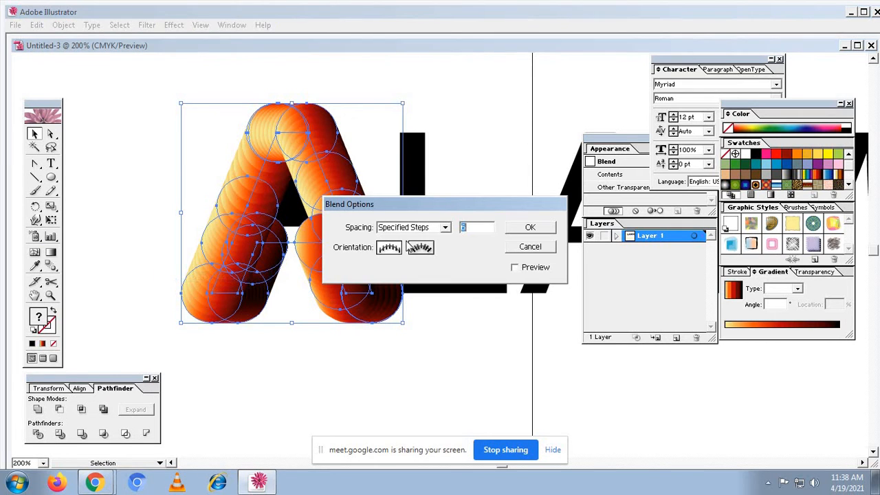
pyautogui.click(470, 228)
pyautogui.moveTo(470, 227); pyautogui.dragTo(463, 226)
pyautogui.write('100')
pyautogui.click(514, 269)
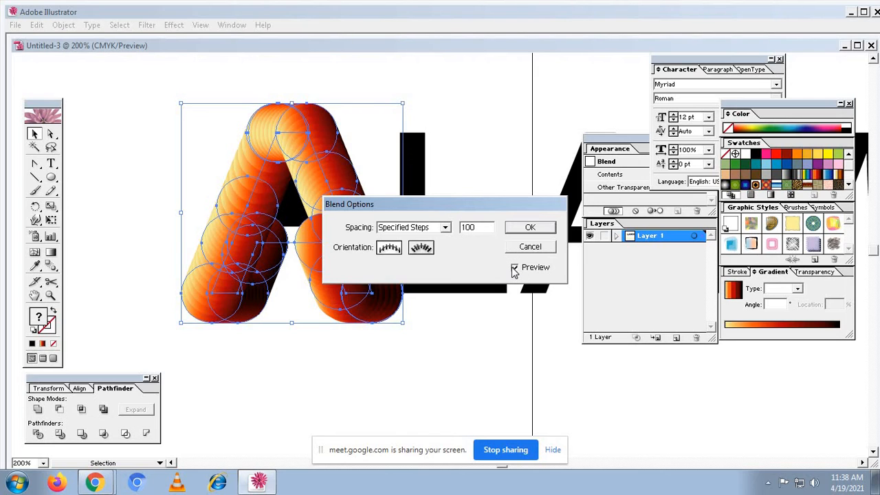
pyautogui.click(530, 229)
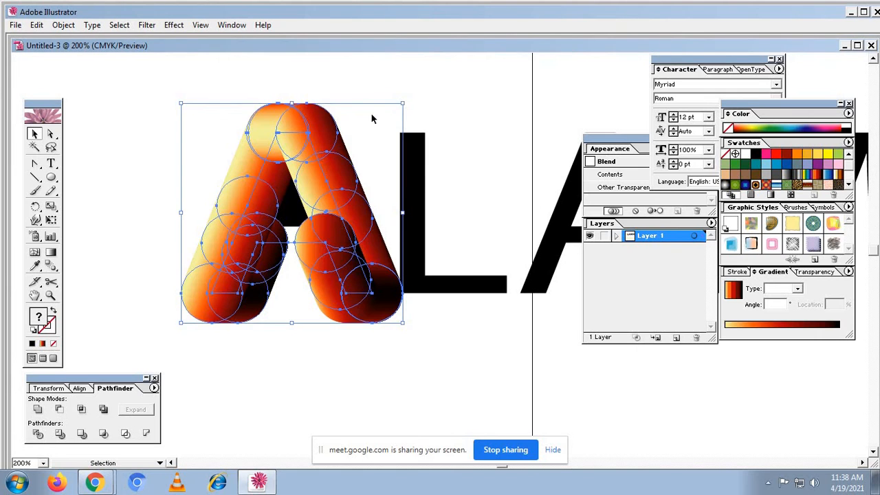
pyautogui.click(464, 127)
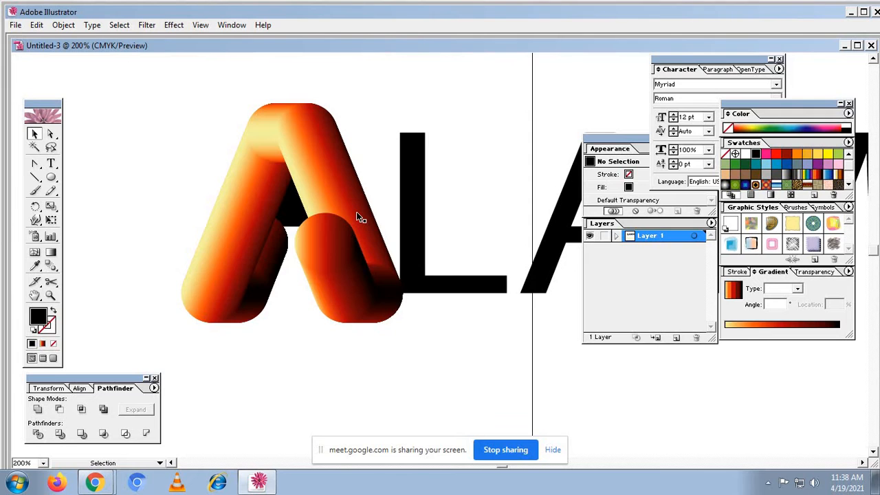
# Inspect the smoothness of the blend along the strokes of the first letter A at high magnification
pyautogui.hotkey('ctrl', '+')
pyautogui.hotkey('ctrl', '+')
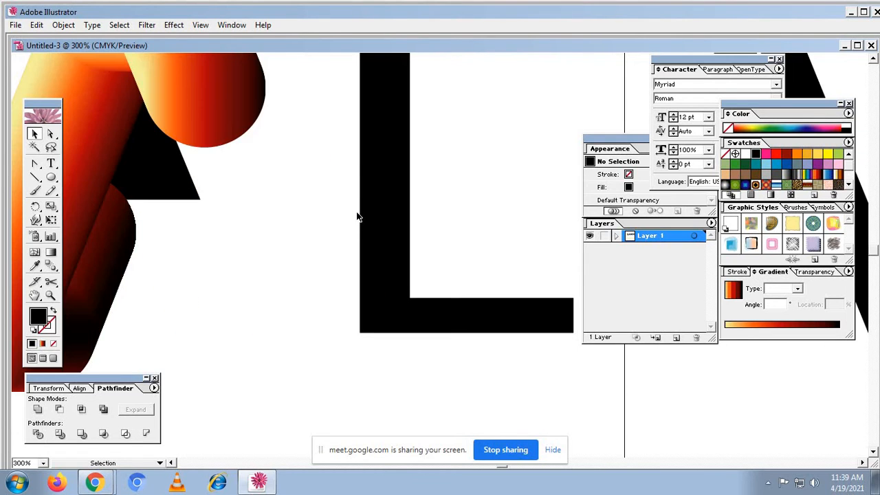
pyautogui.hotkey('ctrl', '+')
pyautogui.press('space')
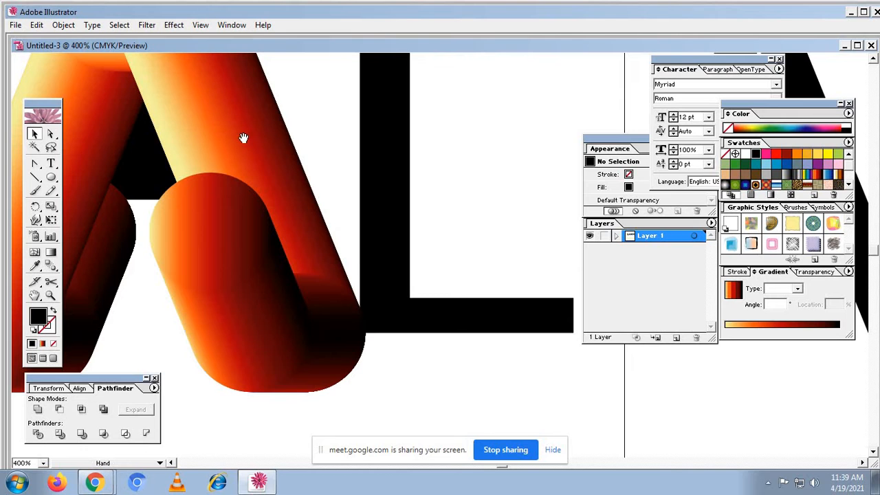
pyautogui.moveTo(244, 137); pyautogui.dragTo(338, 293)
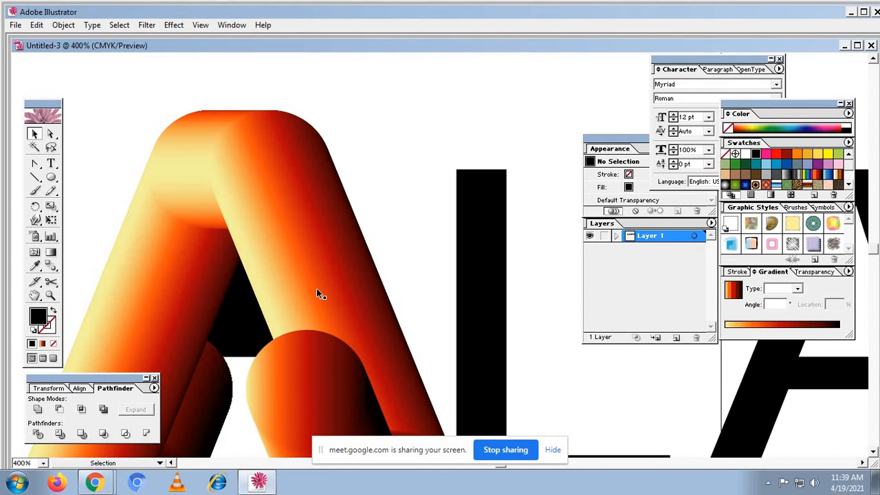
pyautogui.press('space')
pyautogui.moveTo(317, 290); pyautogui.dragTo(226, 212)
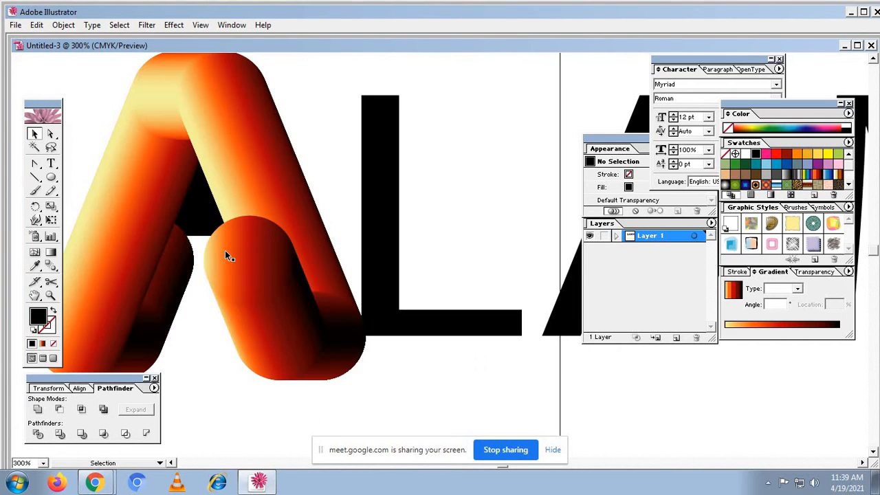
# Move the gradient-wrapped first letter A a short distance away from the letter L
pyautogui.click(390, 213)
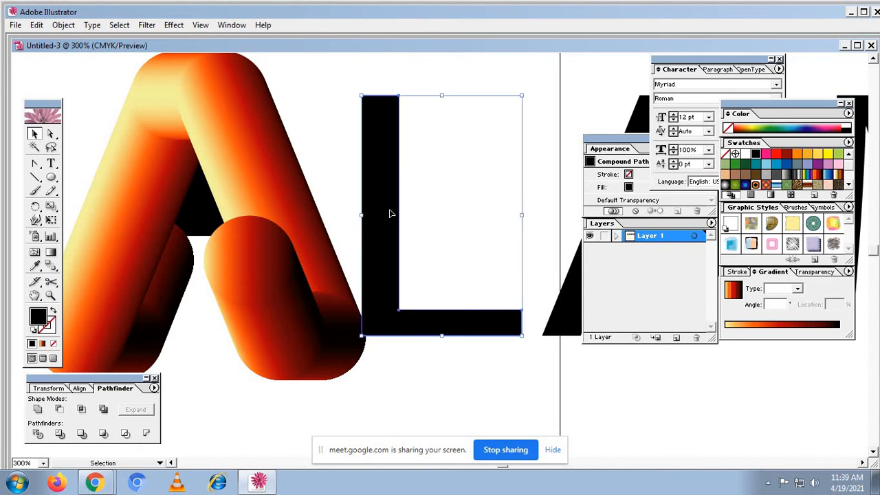
pyautogui.moveTo(298, 271); pyautogui.dragTo(253, 267)
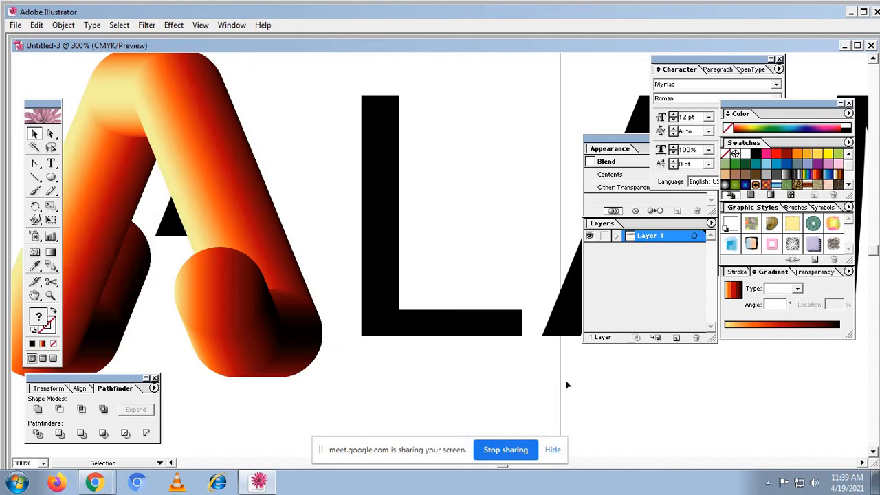
pyautogui.click(592, 388)
# Move the black letter L down so it sits lower than the other letters of the name
pyautogui.click(450, 330)
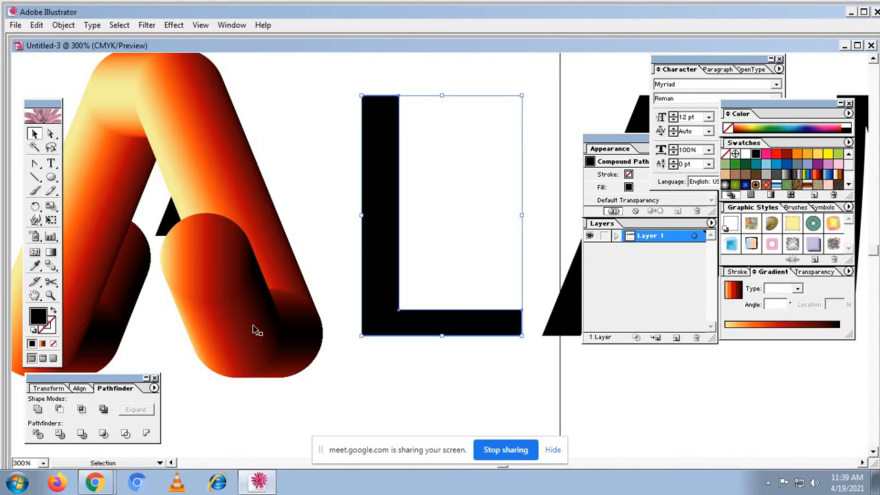
pyautogui.hotkey('ctrl', '-')
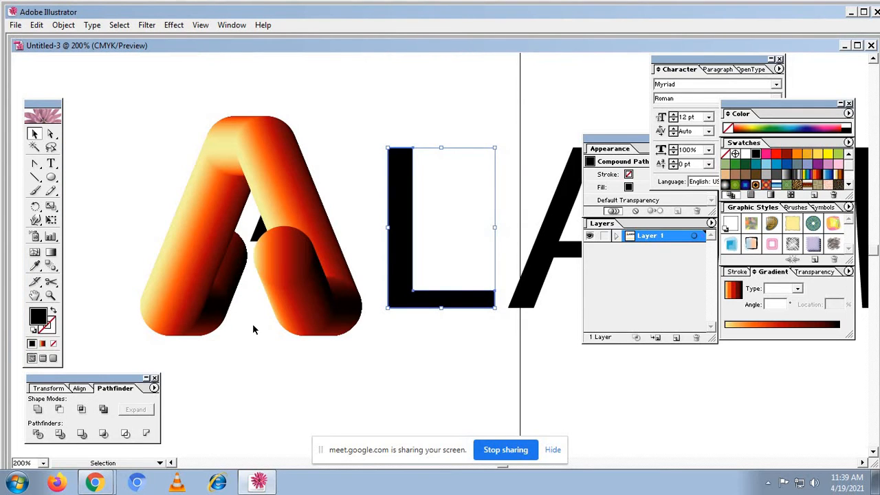
pyautogui.press('space')
pyautogui.moveTo(371, 334); pyautogui.dragTo(294, 247)
pyautogui.moveTo(317, 205); pyautogui.dragTo(323, 296)
pyautogui.hotkey('ctrl', '-')
pyautogui.hotkey('ctrl', '-')
pyautogui.hotkey('ctrl', '-')
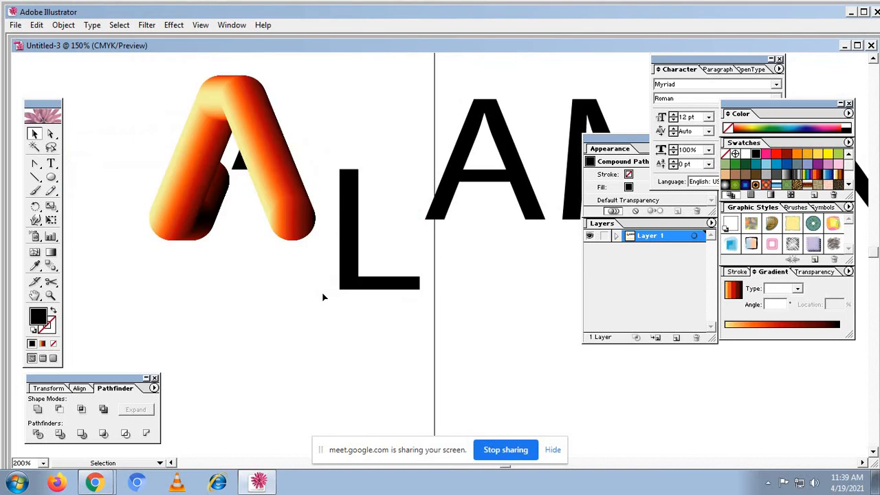
pyautogui.hotkey('ctrl', '-')
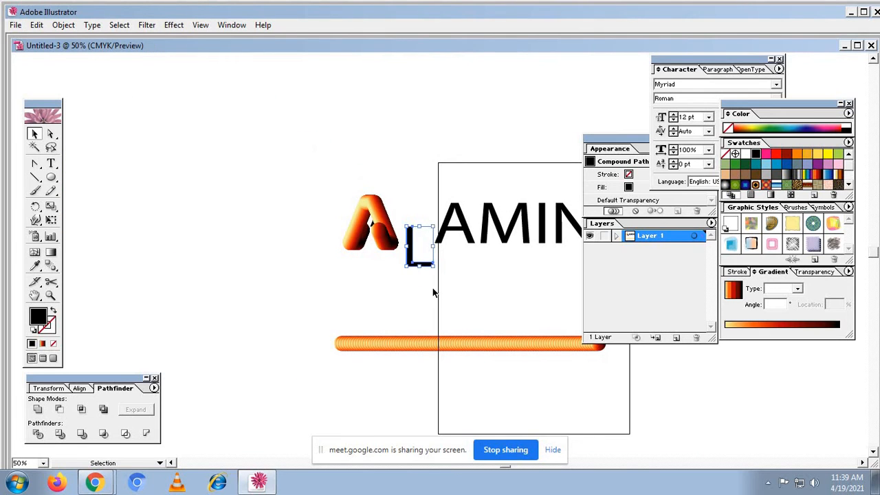
# Place a duplicate of the gradient bar just below the original one
pyautogui.moveTo(453, 289); pyautogui.dragTo(219, 181)
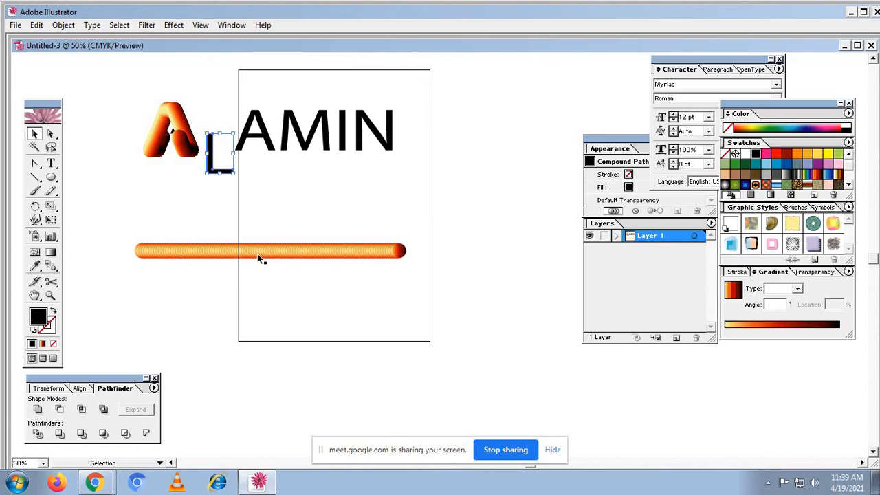
pyautogui.moveTo(254, 257); pyautogui.dragTo(257, 299)
pyautogui.click(243, 253)
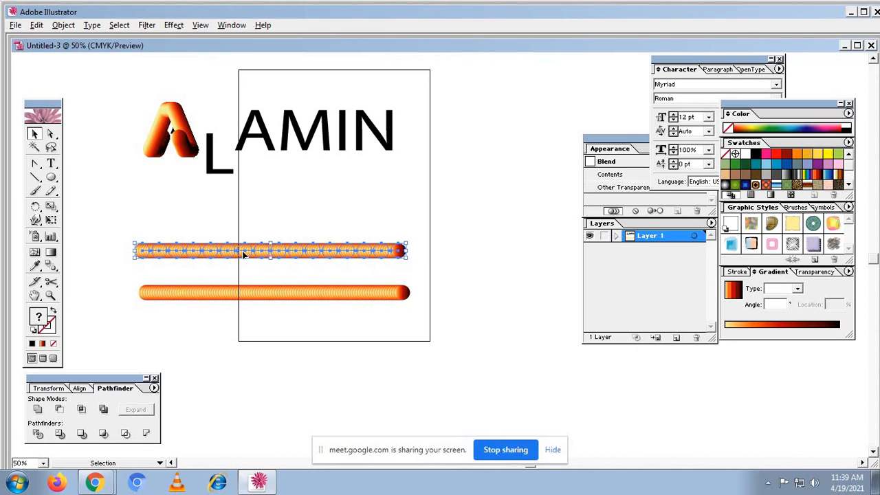
# Try to replace the upper gradient bar's blend spine with the letter L while it is still a compound path
pyautogui.click(219, 172)
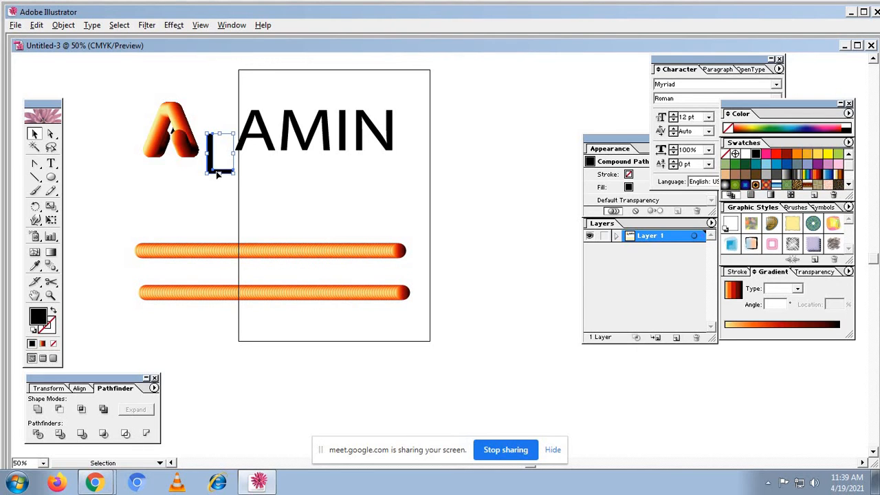
pyautogui.keyDown('shift'); pyautogui.click(208, 252); pyautogui.keyUp('shift')
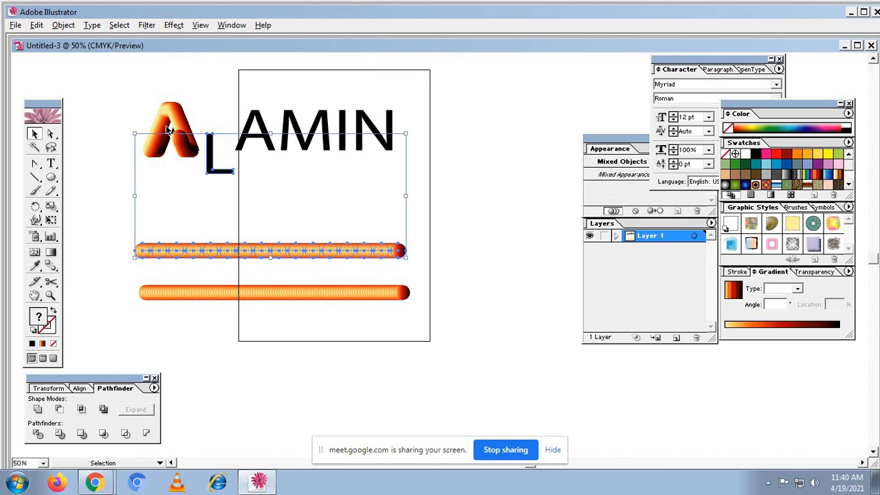
pyautogui.click(63, 26)
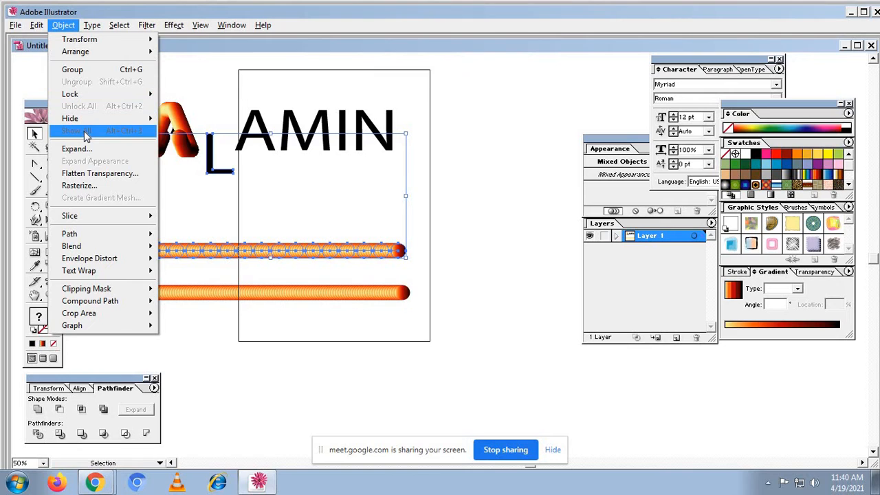
pyautogui.moveTo(90, 246)
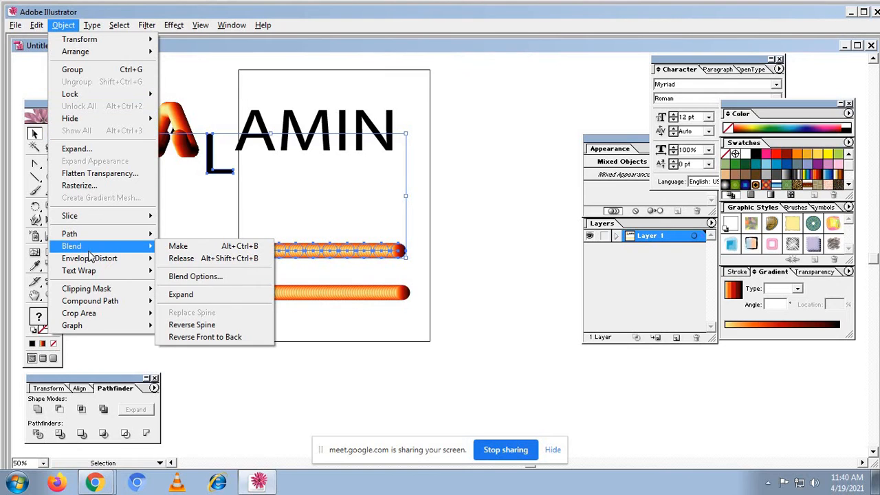
pyautogui.click(191, 312)
pyautogui.click(463, 199)
# Release the compound path of the letter L
pyautogui.click(210, 172)
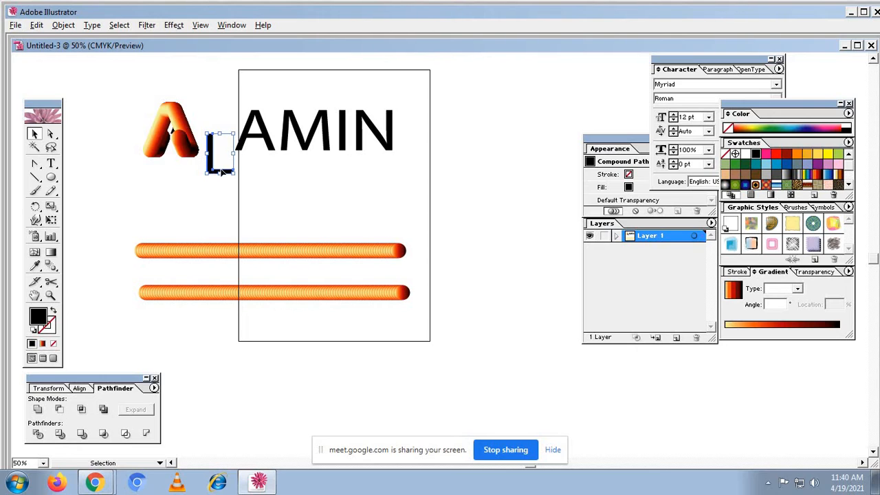
pyautogui.rightClick(209, 166)
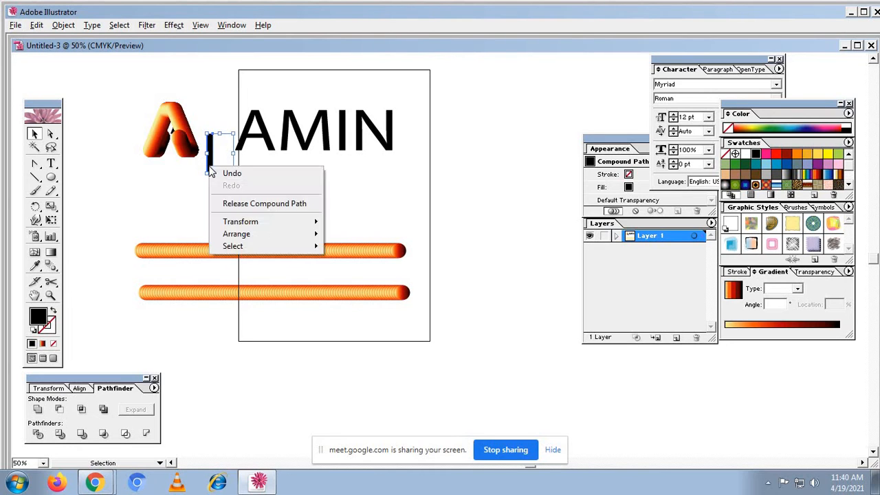
pyautogui.click(245, 205)
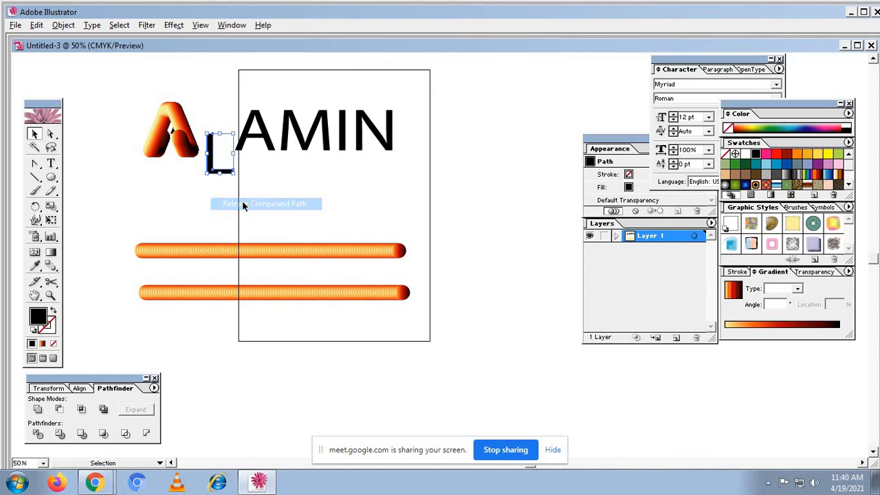
# Replace the upper gradient bar's blend spine with the outline of the letter L, and deselect it
pyautogui.keyDown('shift'); pyautogui.click(217, 246); pyautogui.keyUp('shift')
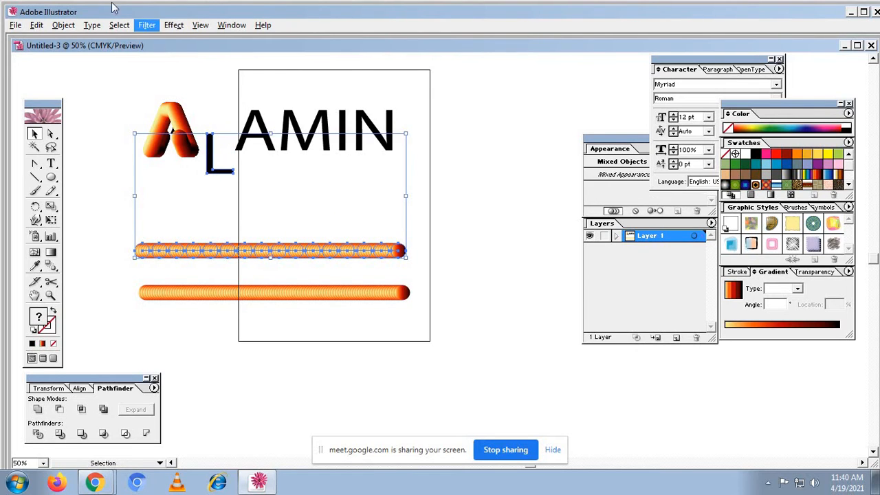
pyautogui.click(62, 26)
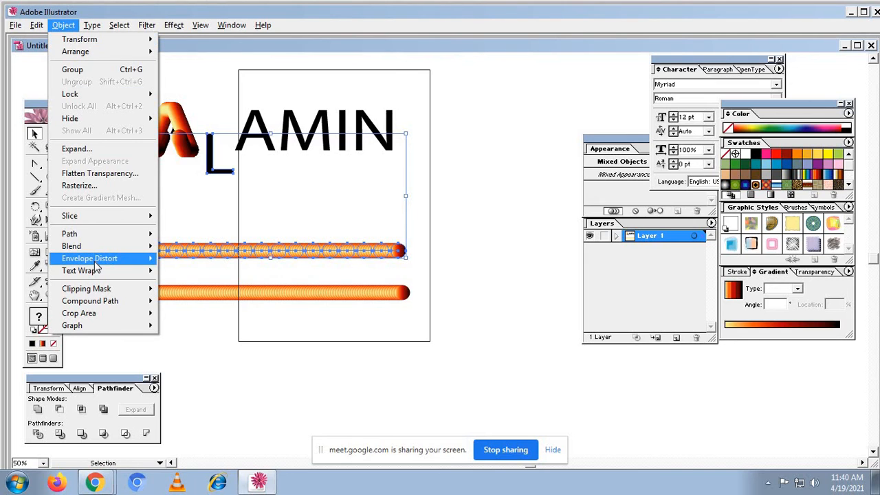
pyautogui.moveTo(86, 246)
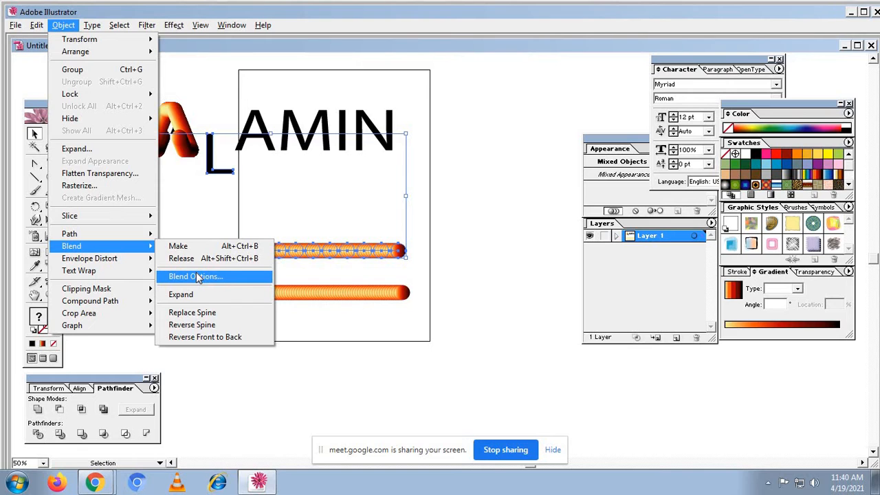
pyautogui.click(195, 314)
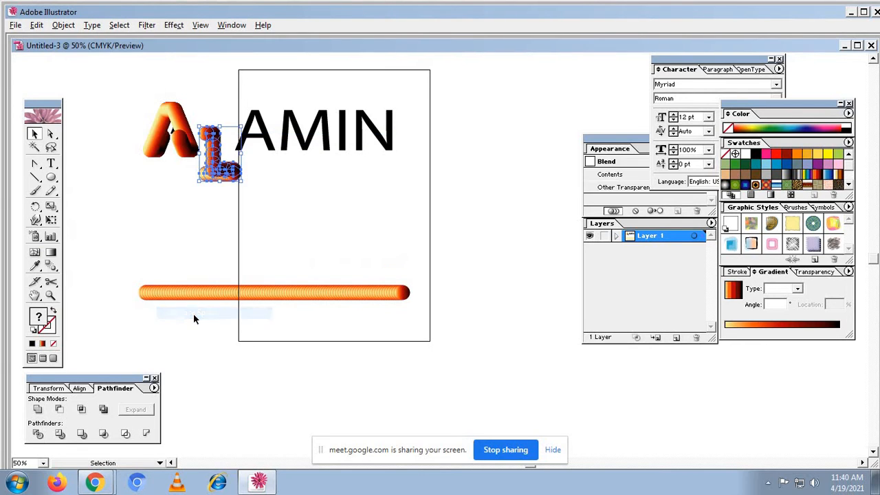
pyautogui.click(260, 184)
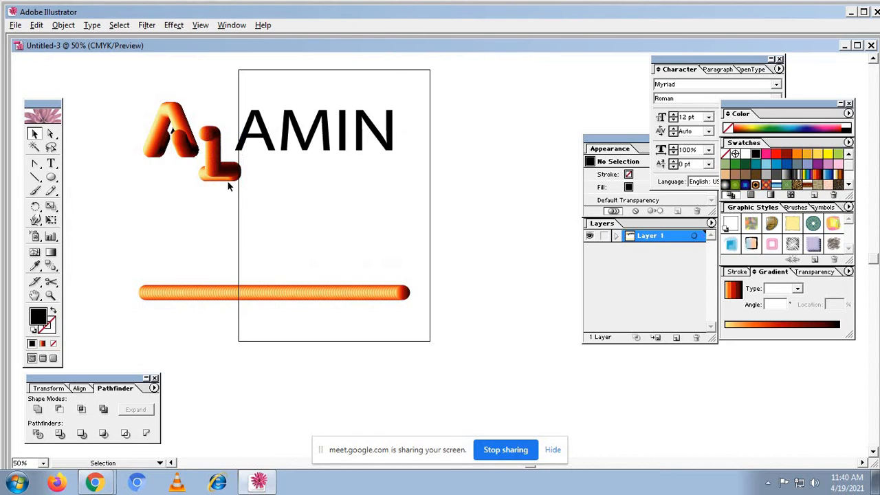
# Delete all wrapped and plain letters of the name, and move the remaining gradient bar to the artboard's lower edge
pyautogui.click(208, 144)
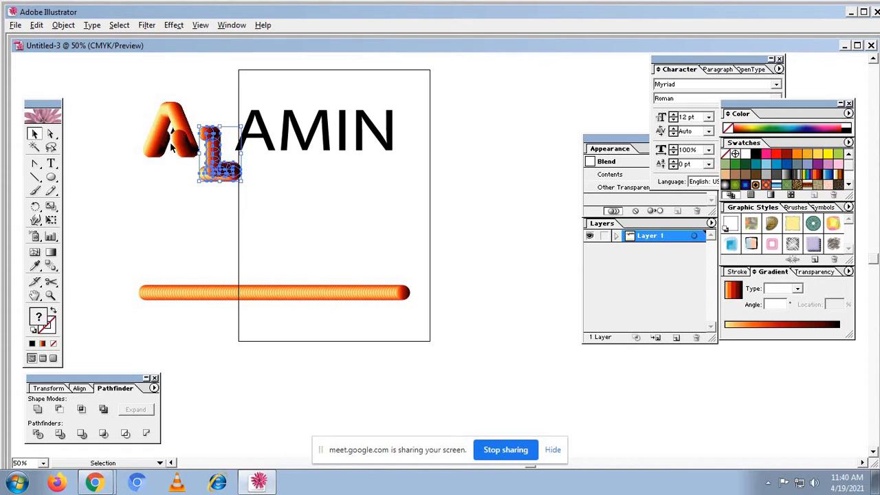
pyautogui.click(196, 205)
pyautogui.moveTo(144, 68); pyautogui.dragTo(508, 203)
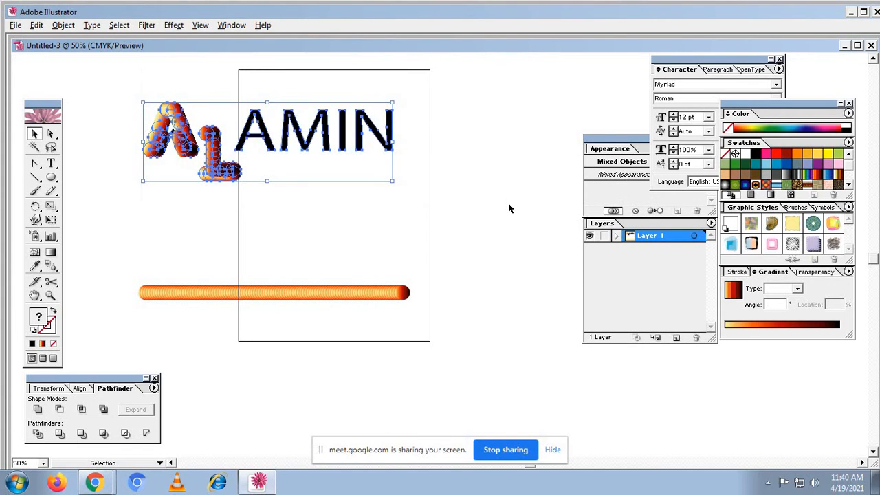
pyautogui.press('Delete')
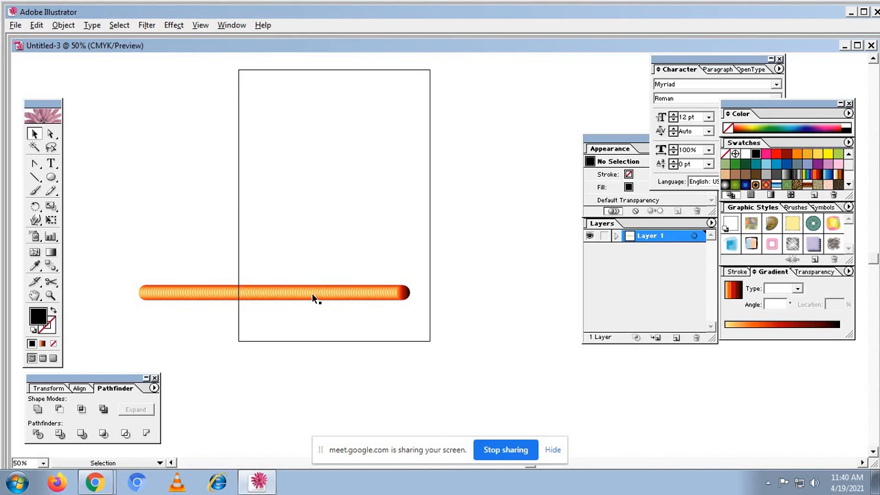
pyautogui.moveTo(313, 296); pyautogui.dragTo(392, 343)
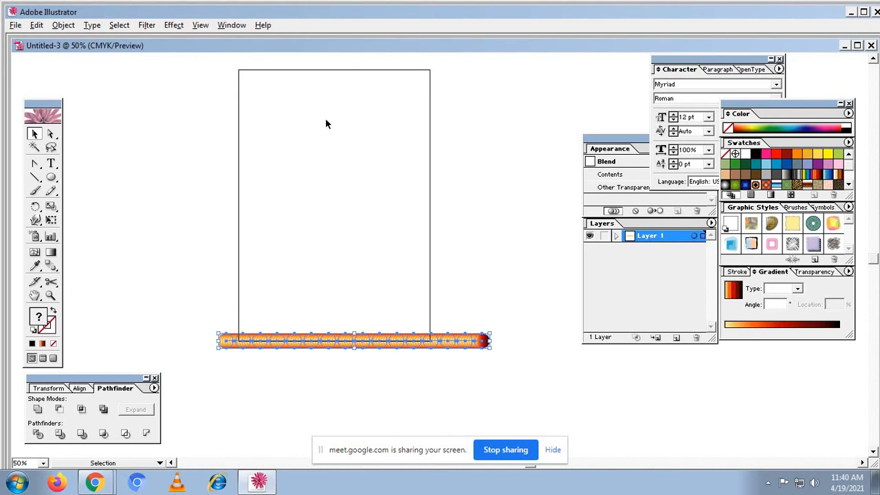
pyautogui.click(227, 157)
# Handwrite joined cursive lettering across the upper part of the artboard with the Paintbrush, and set its fill to none
pyautogui.click(35, 193)
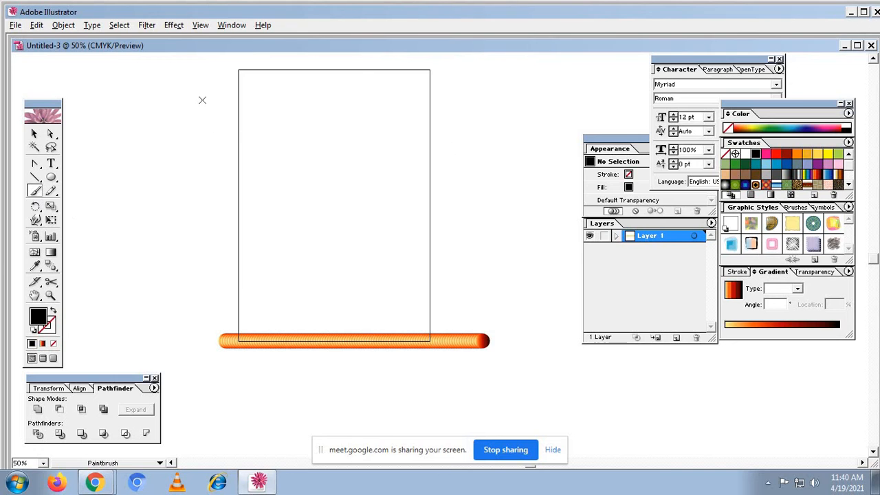
pyautogui.moveTo(195, 99)
pyautogui.mouseDown()
pyautogui.moveTo(172, 148)
pyautogui.moveTo(188, 171)
pyautogui.moveTo(212, 146)
pyautogui.moveTo(208, 95)
pyautogui.moveTo(210, 141)
pyautogui.moveTo(224, 165)
pyautogui.moveTo(253, 155)
pyautogui.moveTo(256, 115)
pyautogui.moveTo(245, 101)
pyautogui.moveTo(313, 88)
pyautogui.moveTo(303, 151)
pyautogui.moveTo(343, 162)
pyautogui.moveTo(363, 125)
pyautogui.moveTo(365, 85)
pyautogui.moveTo(368, 154)
pyautogui.moveTo(437, 178)
pyautogui.moveTo(457, 99)
pyautogui.moveTo(455, 52)
pyautogui.moveTo(448, 100)
pyautogui.moveTo(465, 183)
pyautogui.moveTo(483, 131)
pyautogui.moveTo(453, 128)
pyautogui.moveTo(512, 93)
pyautogui.mouseUp()
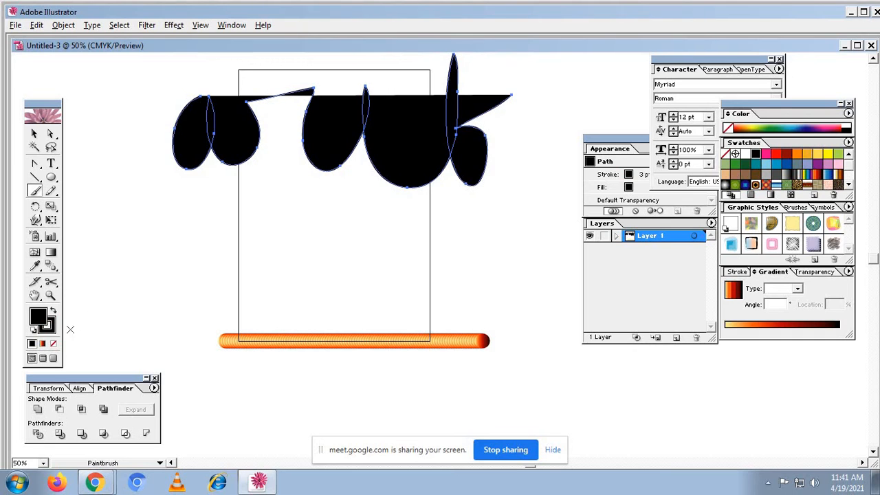
pyautogui.click(53, 344)
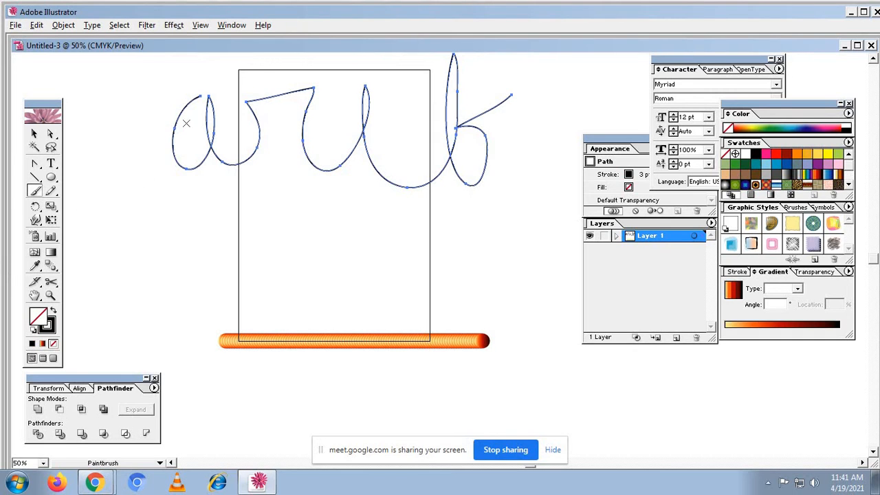
pyautogui.click(34, 135)
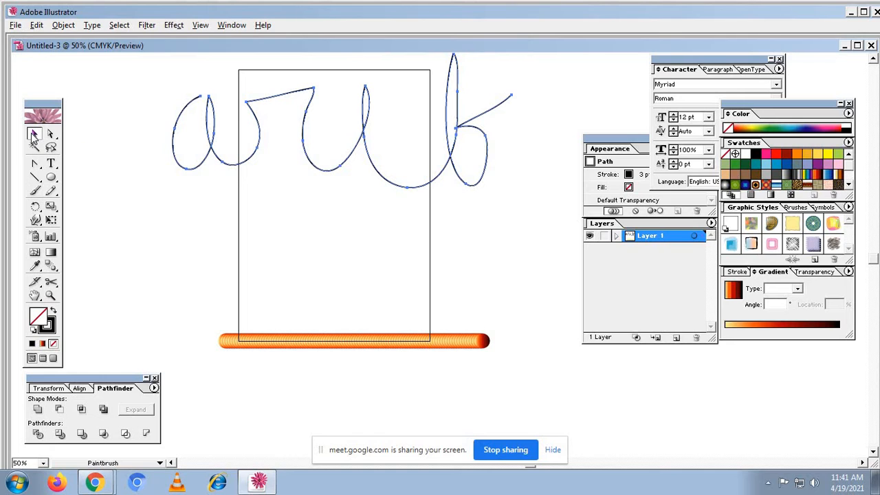
pyautogui.click(378, 182)
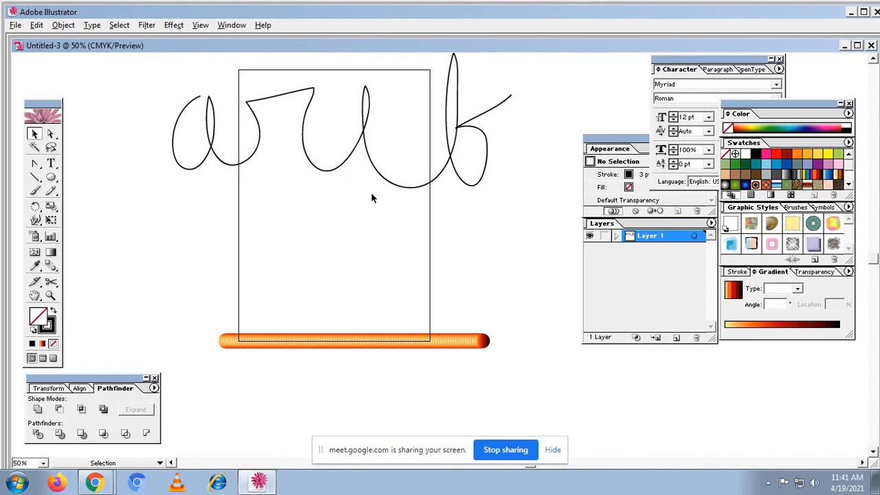
# Replace the gradient bar's blend spine with the handwritten path, and move the resulting lettering slightly down on the artboard
pyautogui.click(368, 159)
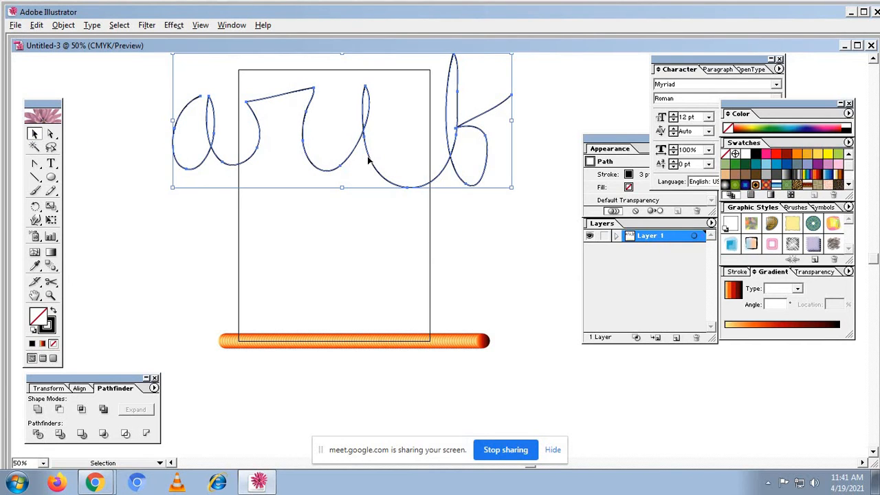
pyautogui.keyDown('shift'); pyautogui.click(326, 339); pyautogui.keyUp('shift')
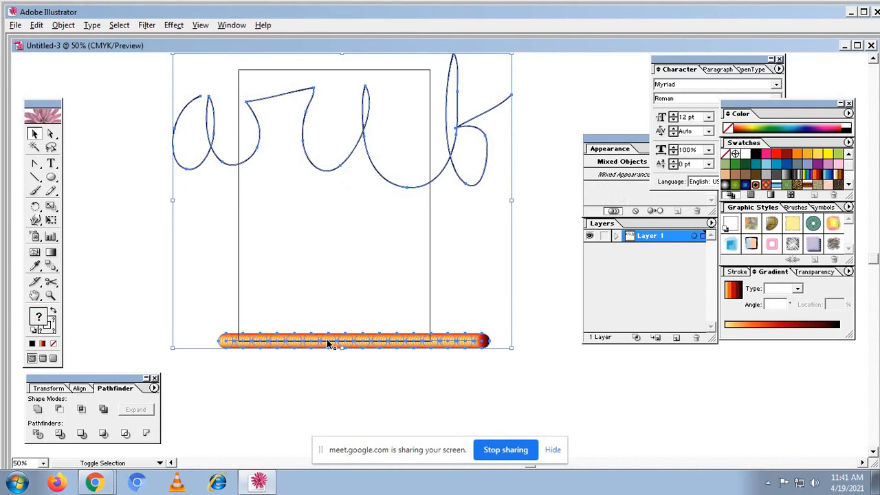
pyautogui.click(60, 25)
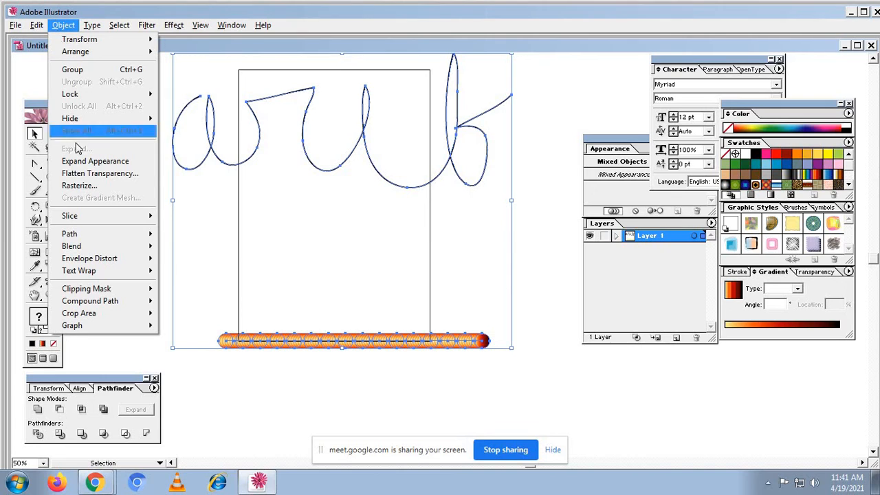
pyautogui.moveTo(88, 247)
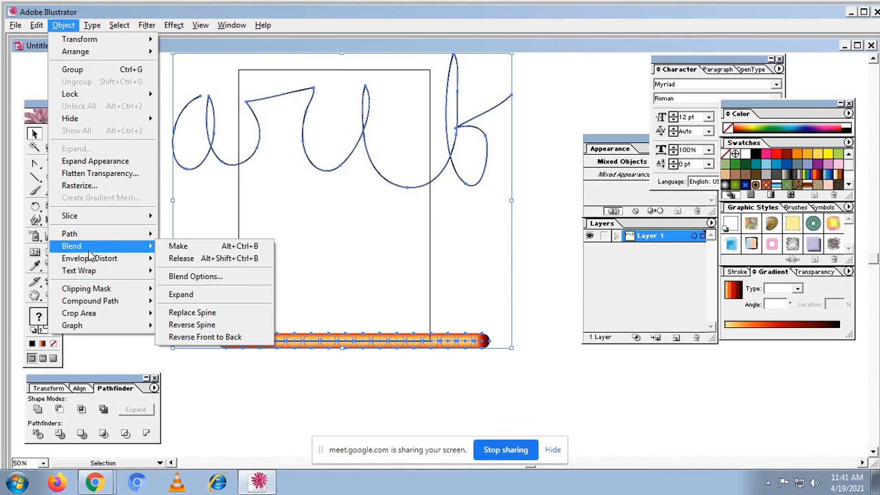
pyautogui.click(211, 318)
pyautogui.click(384, 235)
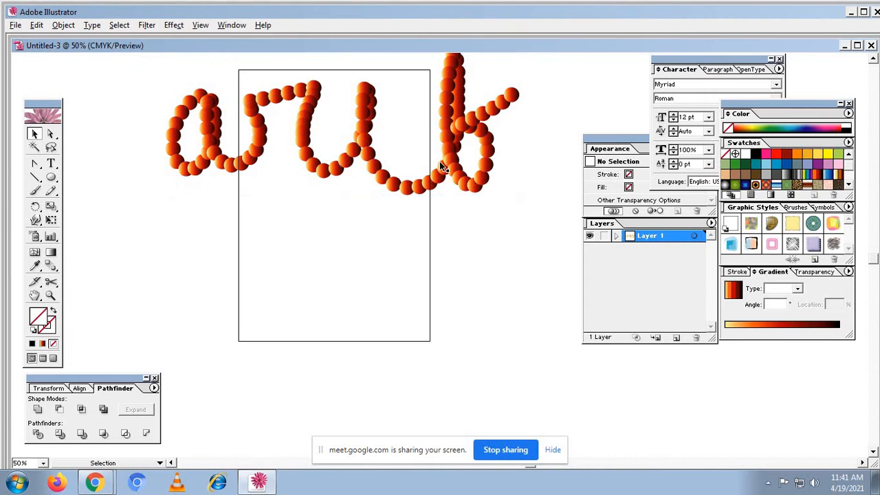
pyautogui.moveTo(436, 176); pyautogui.dragTo(430, 228)
pyautogui.click(520, 336)
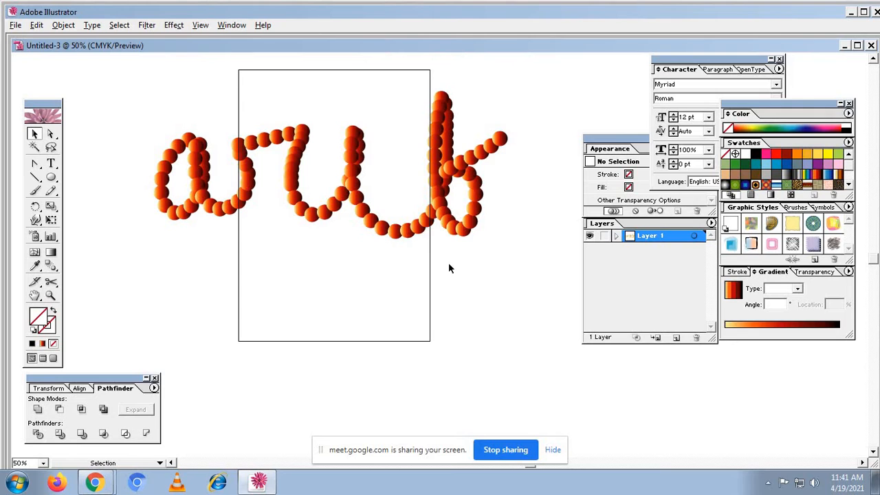
# Set the handwritten lettering's blend spacing to 600 specified steps, and deselect it
pyautogui.click(446, 213)
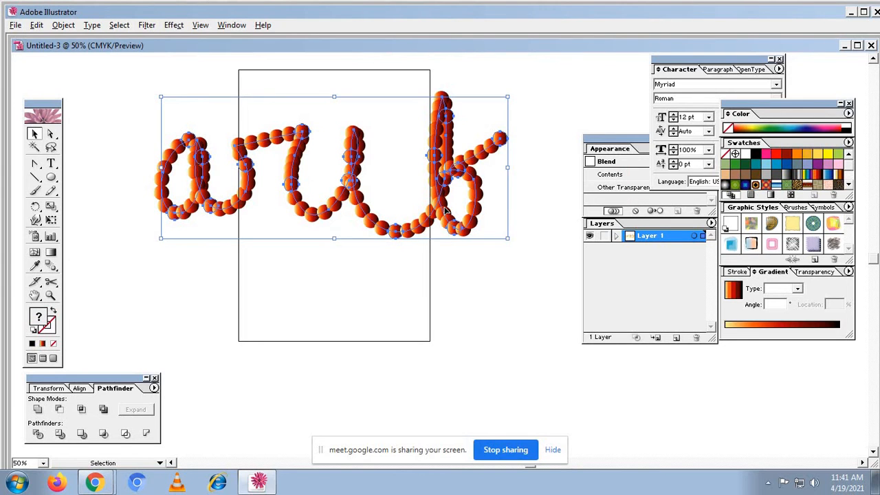
pyautogui.click(322, 257)
pyautogui.click(333, 213)
pyautogui.click(62, 26)
pyautogui.moveTo(89, 247)
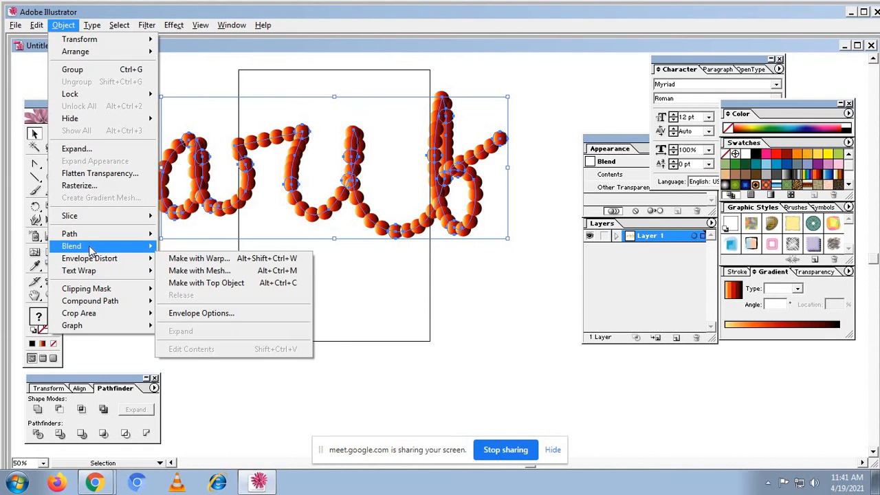
pyautogui.click(197, 277)
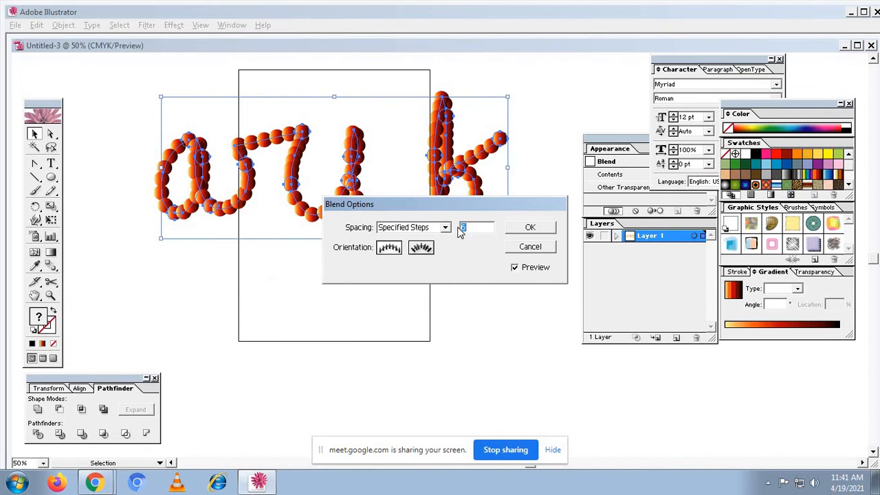
pyautogui.write('6')
pyautogui.moveTo(465, 204); pyautogui.dragTo(448, 285)
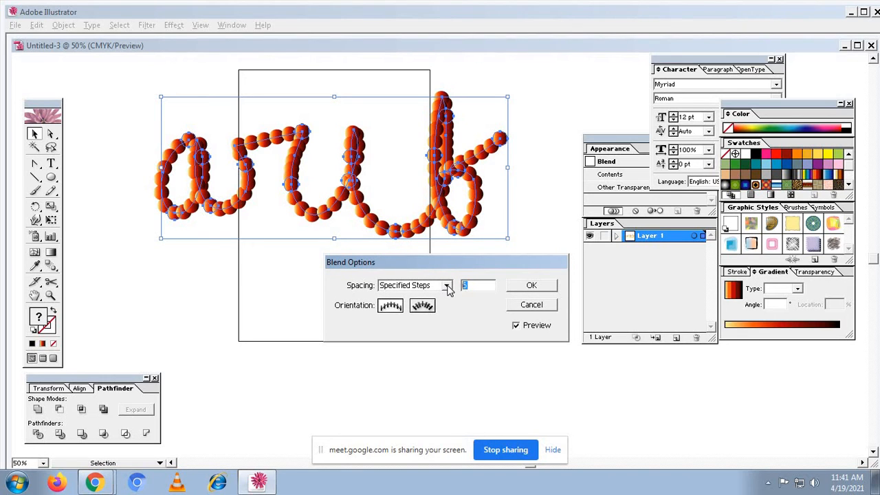
pyautogui.write('600')
pyautogui.click(531, 286)
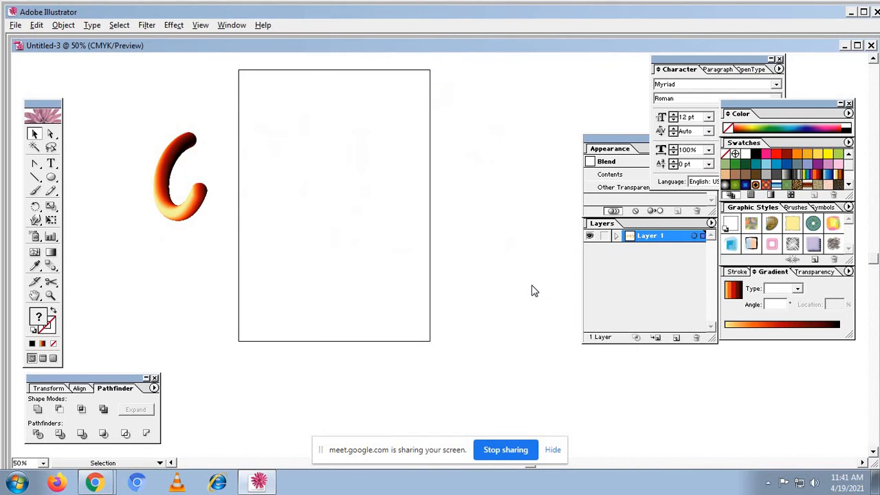
pyautogui.click(481, 316)
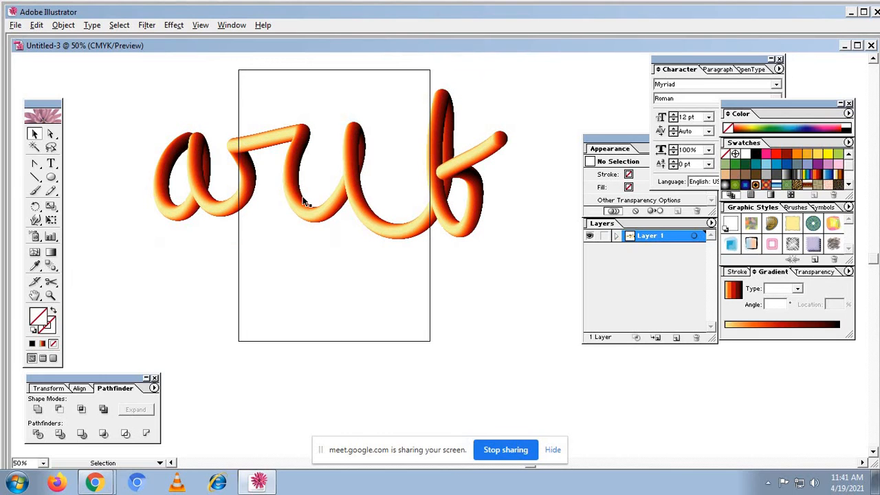
# Examine the blend commands and the spacing types in Blend Options for the handwritten lettering
pyautogui.click(368, 217)
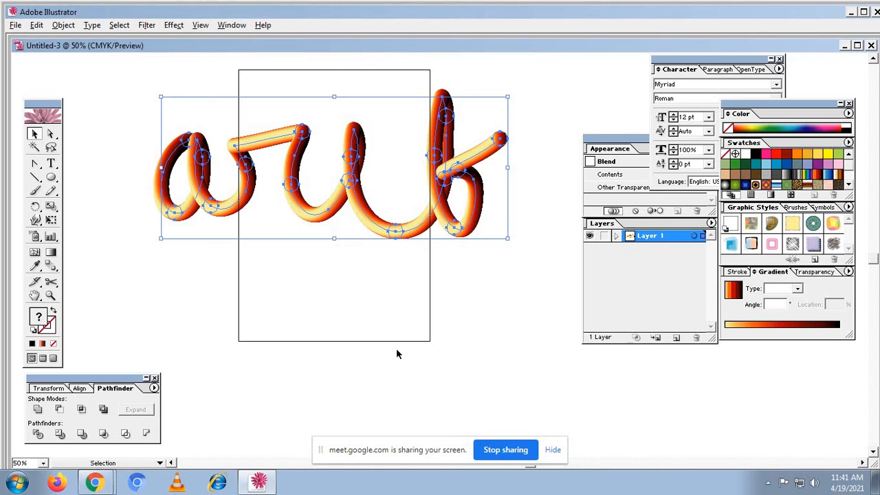
pyautogui.click(63, 25)
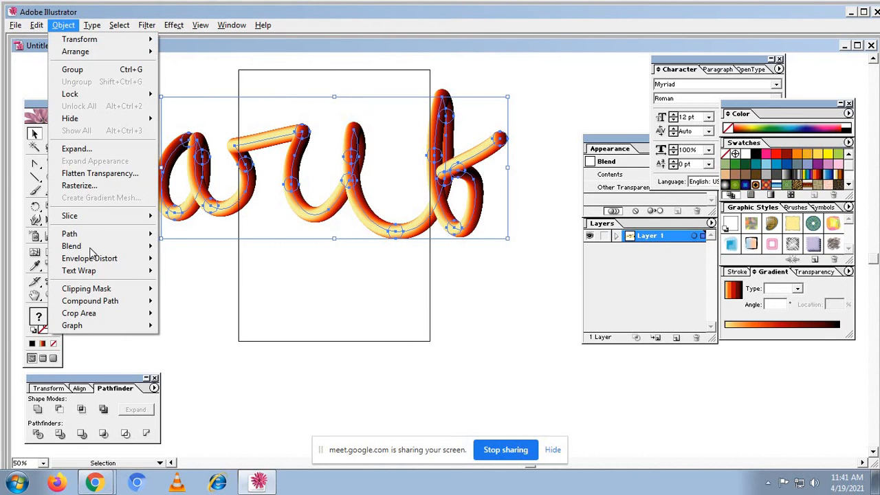
pyautogui.moveTo(86, 248)
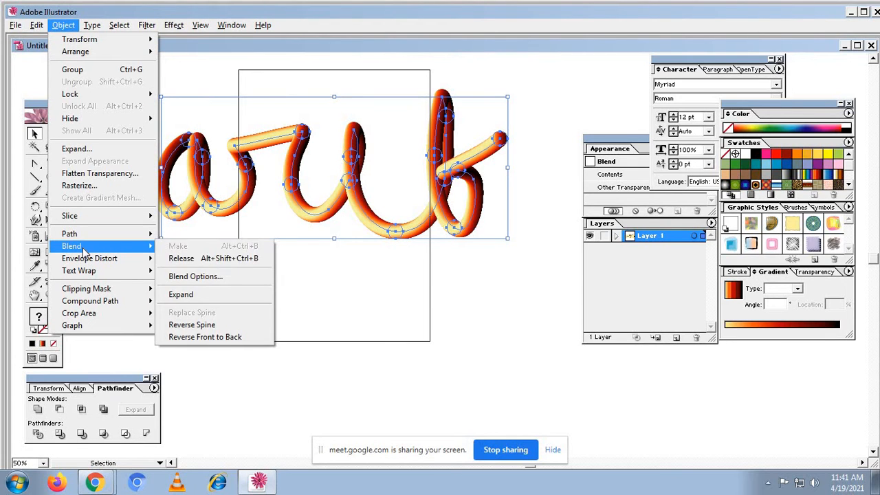
pyautogui.click(205, 337)
pyautogui.click(37, 25)
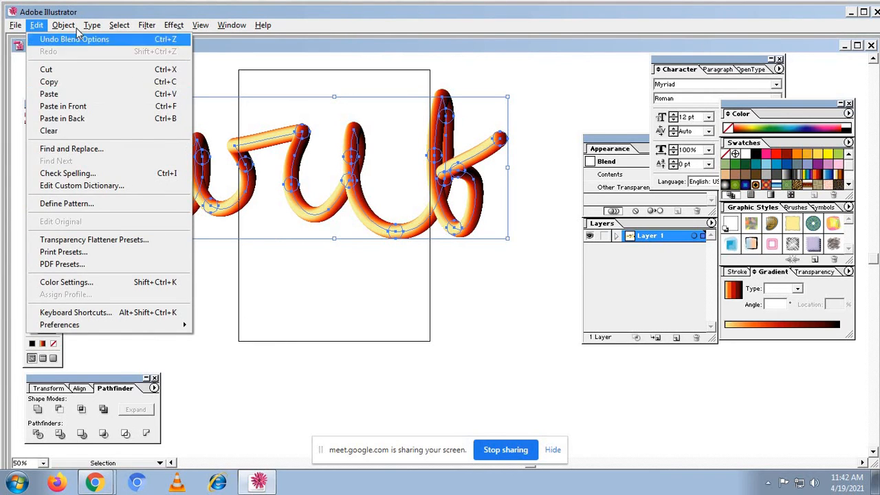
pyautogui.moveTo(71, 27)
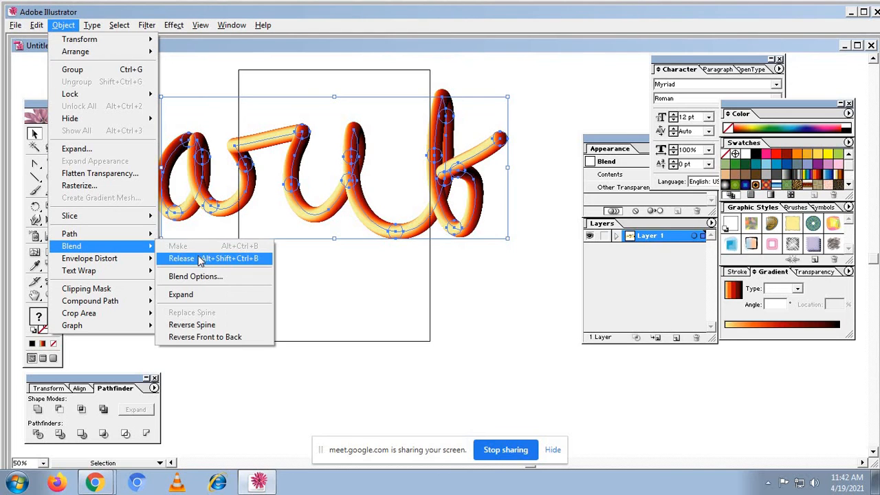
pyautogui.click(206, 275)
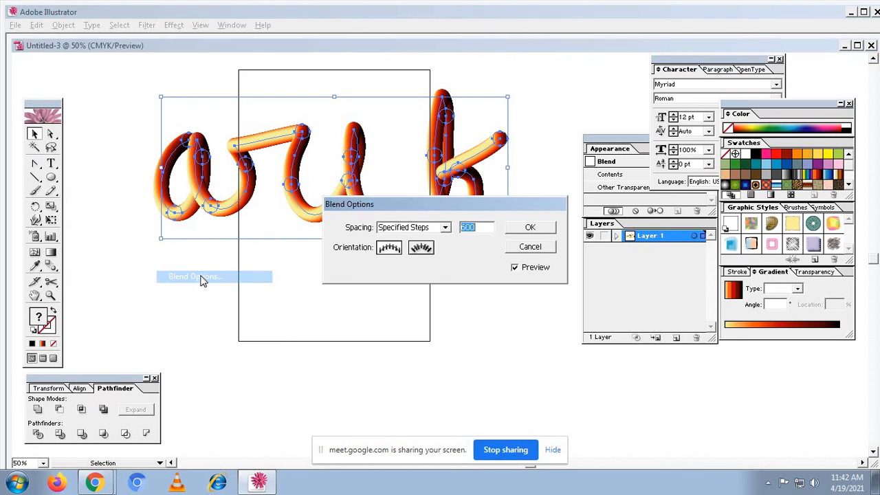
pyautogui.click(444, 226)
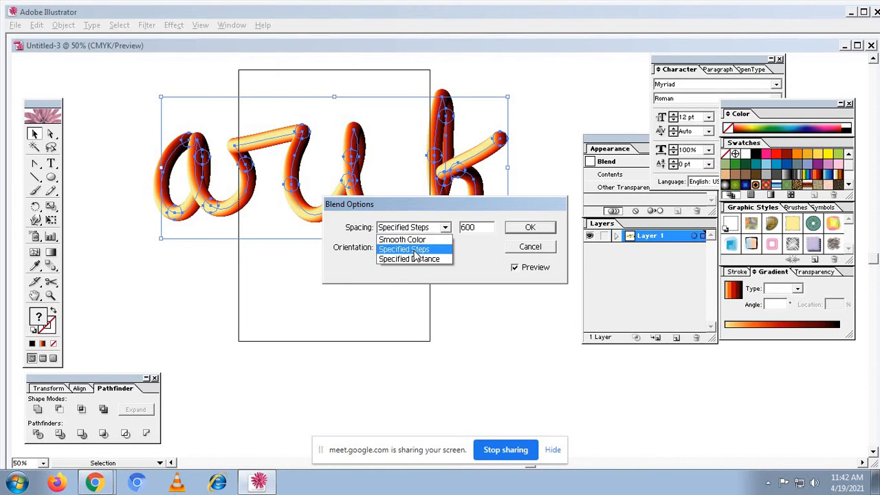
pyautogui.click(528, 248)
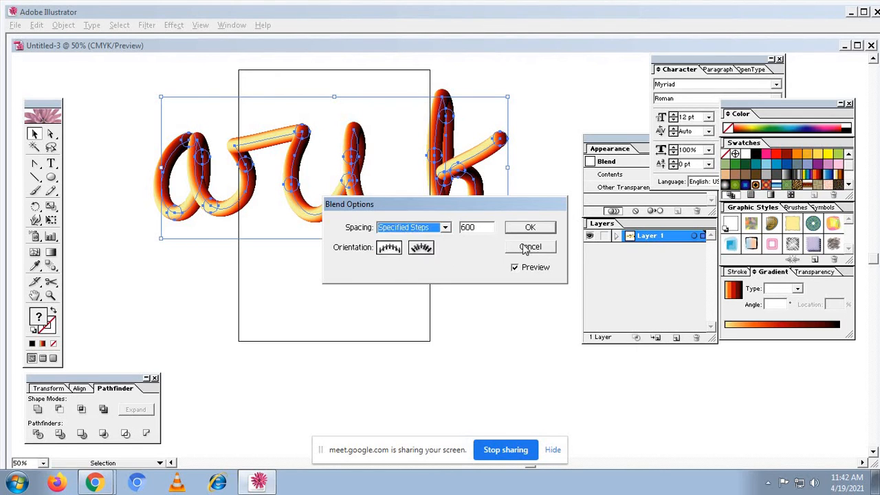
pyautogui.click(528, 247)
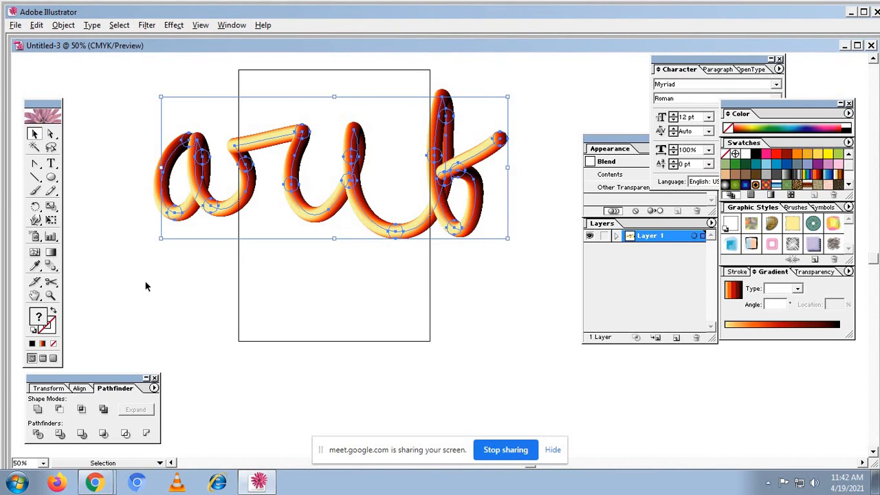
# Move the handwritten lettering up and to the right, over the artboard's upper edge, and deselect it
pyautogui.click(145, 286)
pyautogui.moveTo(237, 206); pyautogui.dragTo(314, 157)
pyautogui.click(156, 239)
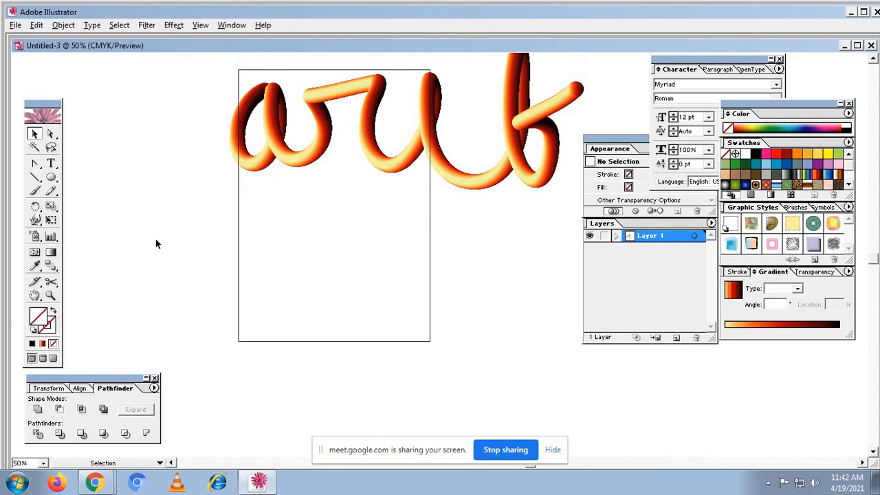
# Draw a five-pointed star beside the artboard, fill it with the orange-to-black linear gradient, and rotate it about 12 degrees clockwise
pyautogui.moveTo(51, 177); pyautogui.dragTo(128, 180)
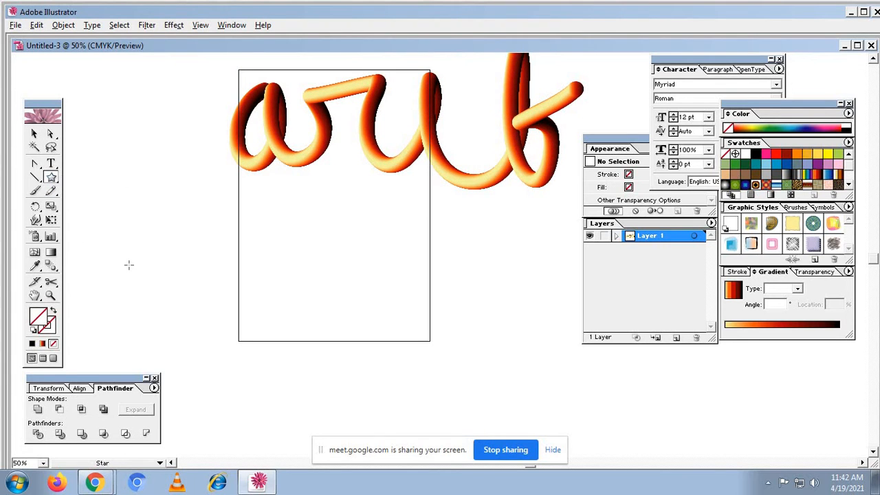
pyautogui.moveTo(120, 235); pyautogui.dragTo(149, 273)
pyautogui.click(34, 133)
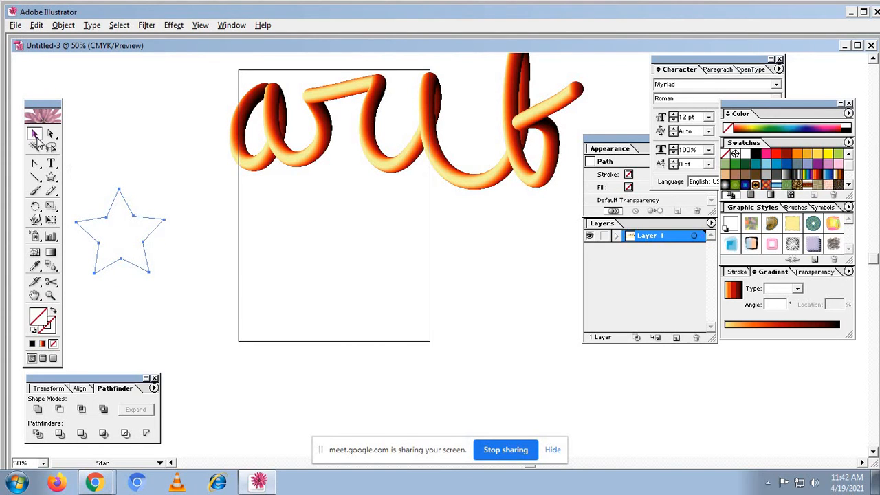
pyautogui.click(816, 176)
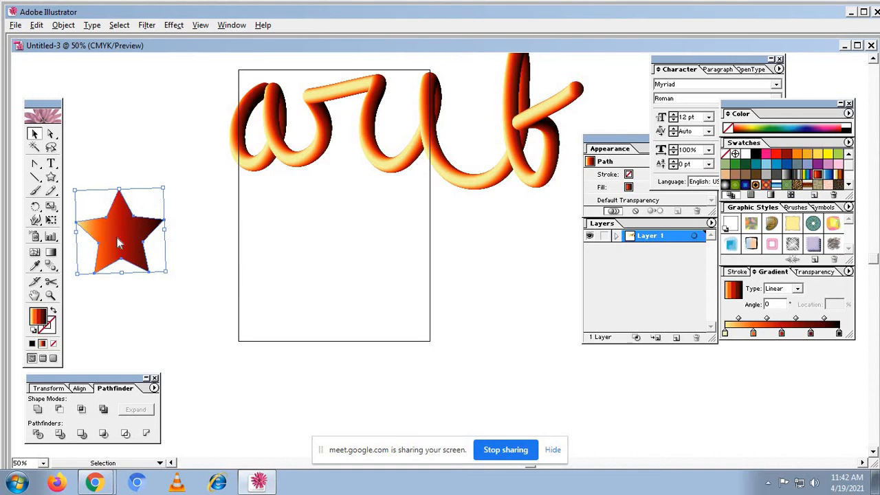
pyautogui.moveTo(133, 231); pyautogui.dragTo(128, 233)
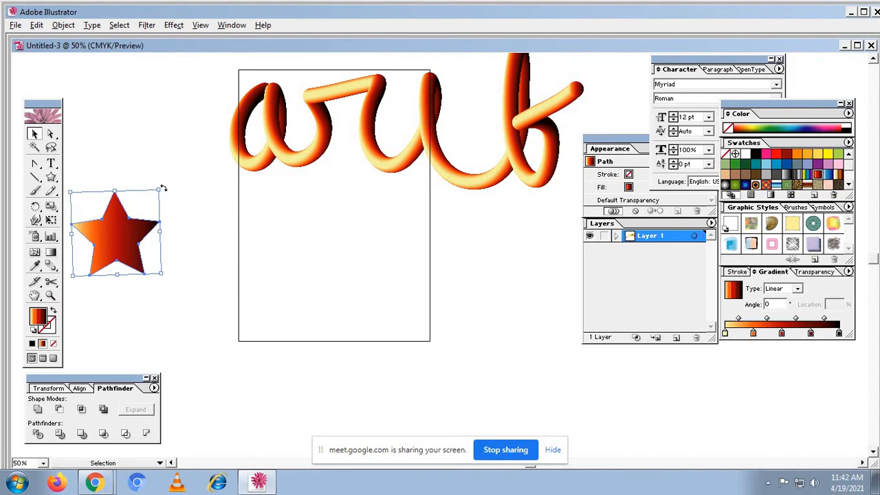
pyautogui.moveTo(163, 187); pyautogui.dragTo(169, 199)
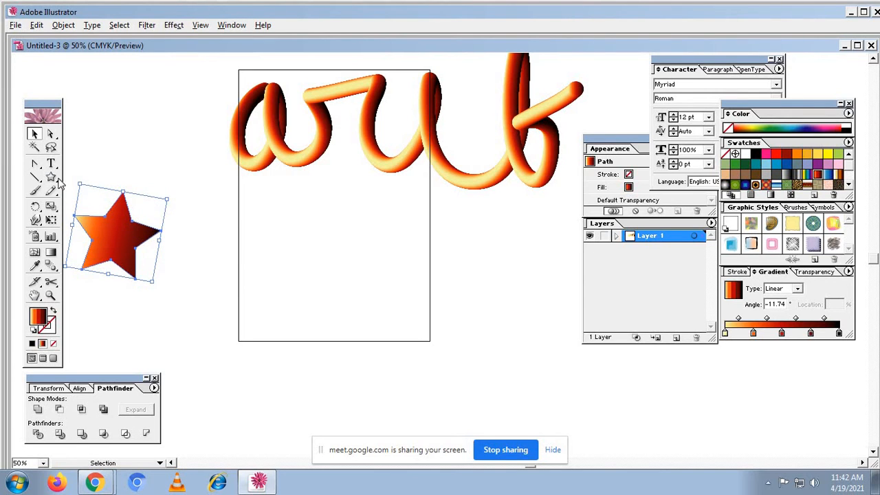
# Draw a circle to the lower right of the artboard and fill it with light blue
pyautogui.moveTo(55, 179); pyautogui.dragTo(95, 179)
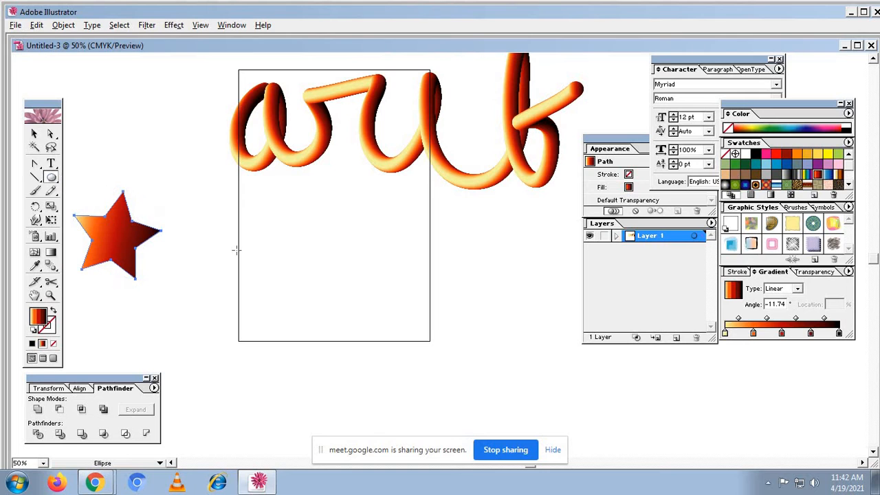
pyautogui.moveTo(453, 266); pyautogui.dragTo(530, 349)
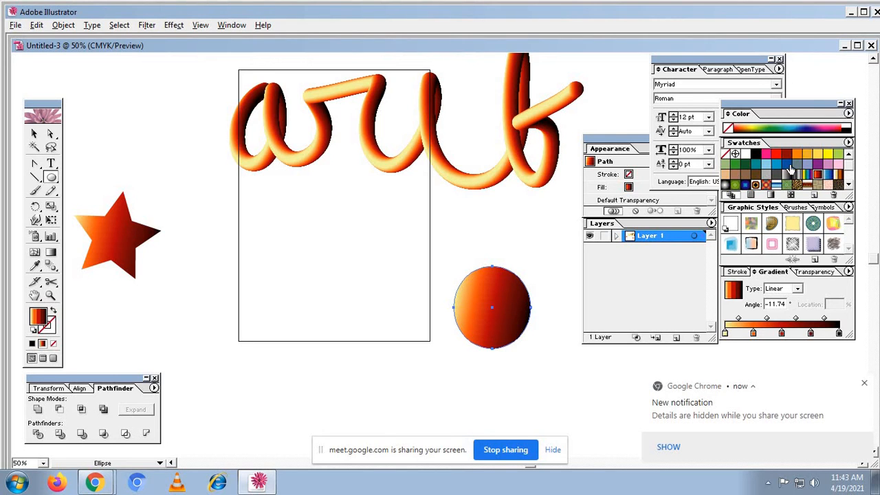
pyautogui.click(766, 164)
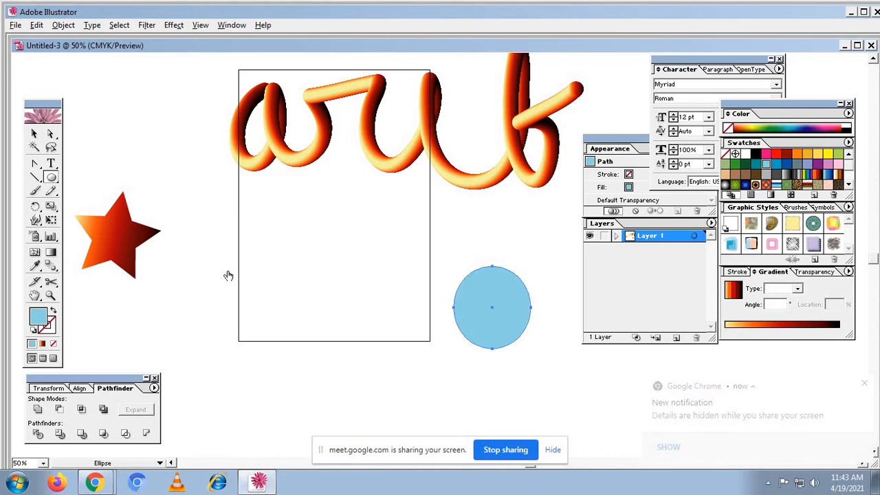
# Blend the gradient star into the light blue circle using 4 specified steps
pyautogui.click(32, 134)
pyautogui.click(100, 221)
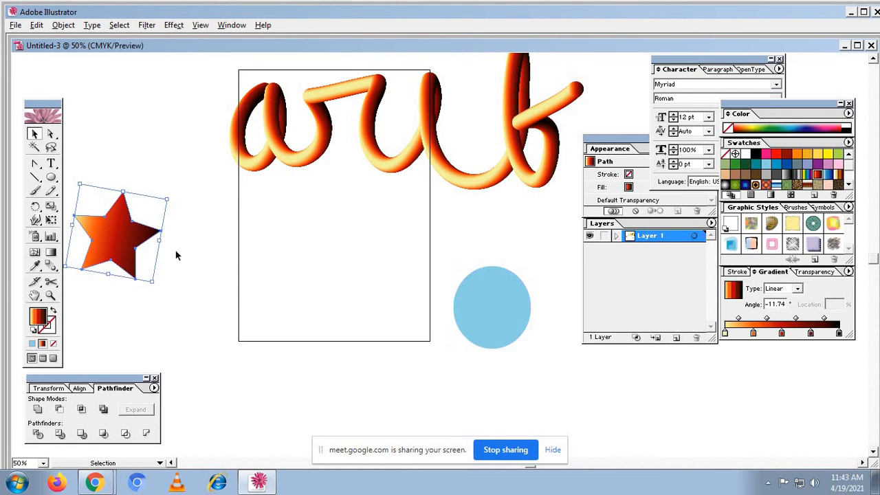
pyautogui.click(488, 313)
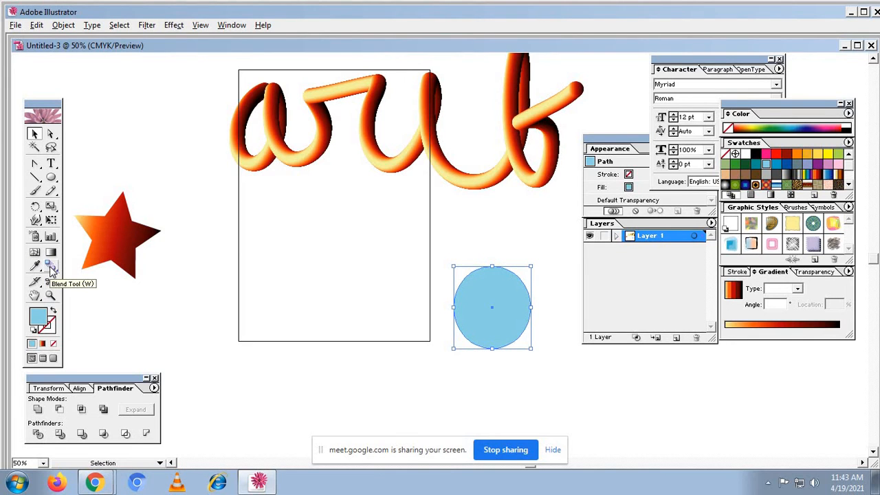
pyautogui.click(52, 270)
pyautogui.click(488, 307)
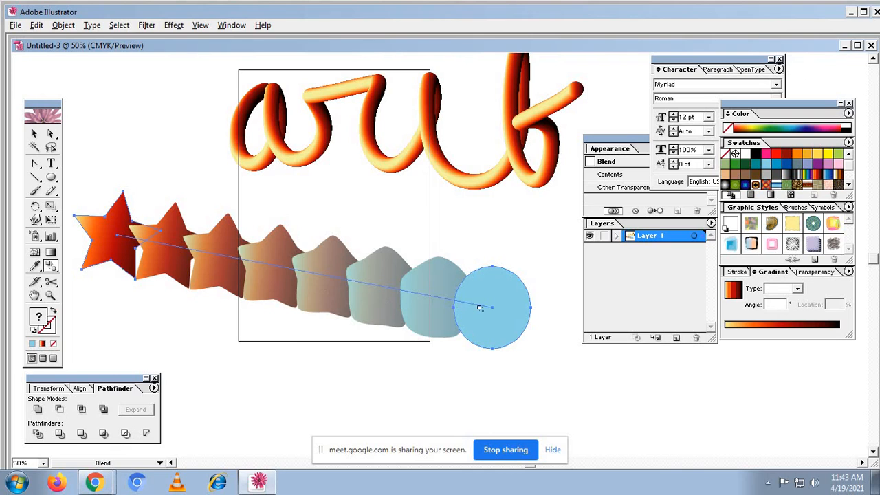
pyautogui.doubleClick(53, 268)
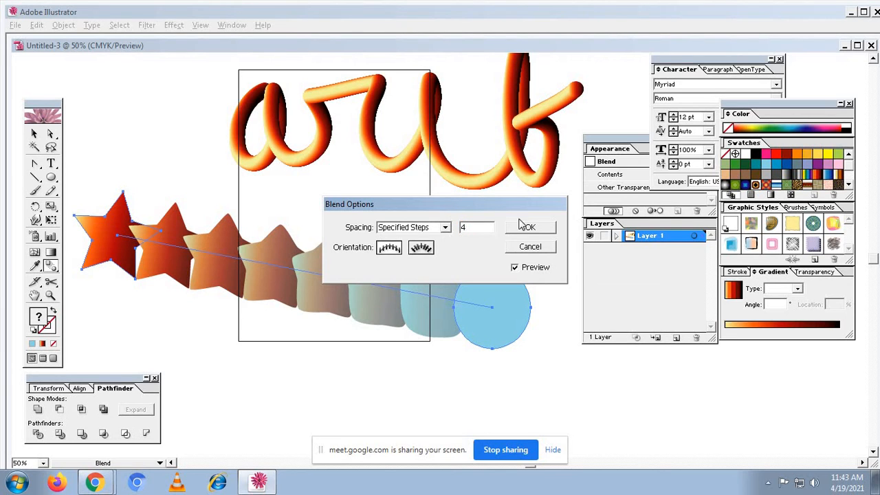
pyautogui.click(537, 225)
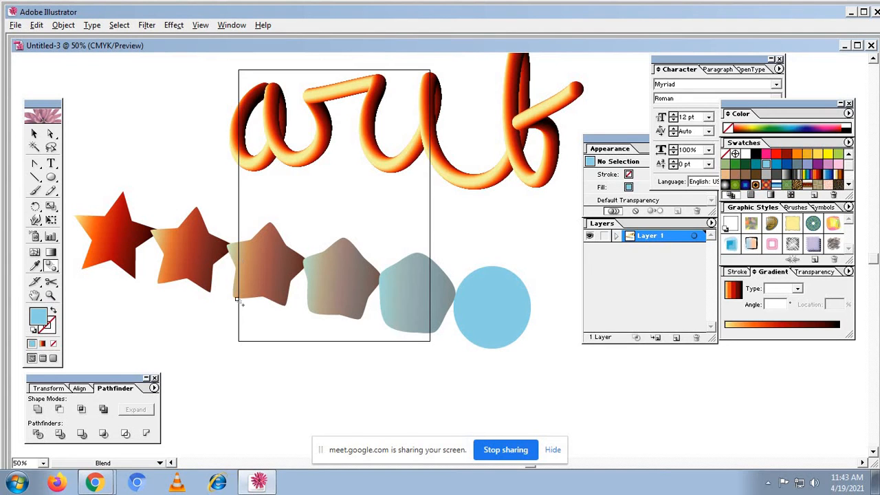
# Try to change the star-to-circle blend's spacing to a specified distance of 2 mm
pyautogui.doubleClick(53, 267)
pyautogui.write('6')
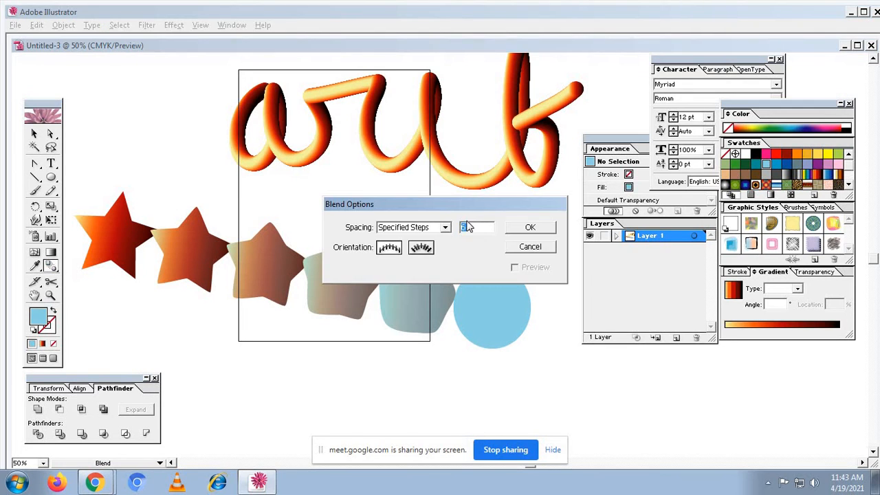
pyautogui.click(445, 227)
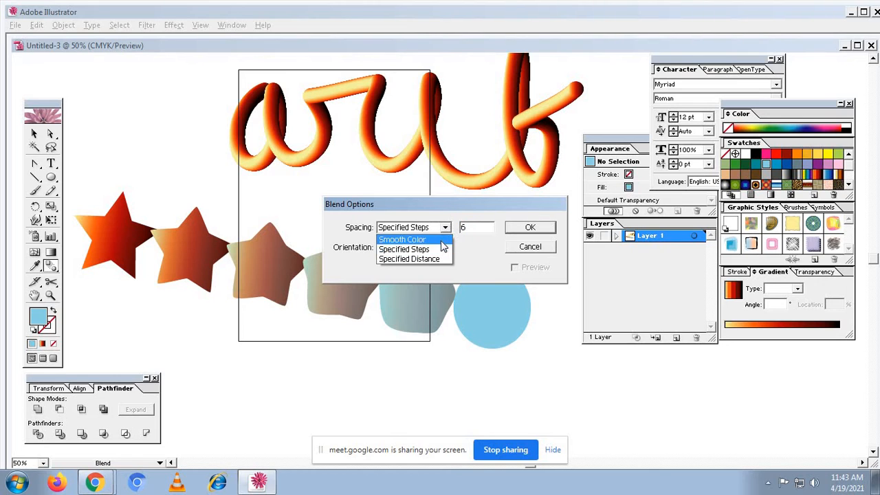
pyautogui.click(408, 259)
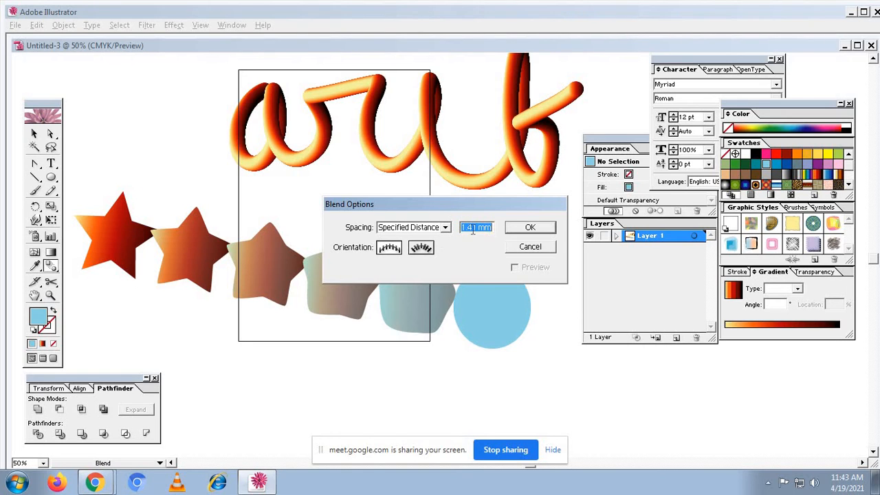
pyautogui.click(477, 231)
pyautogui.moveTo(474, 227); pyautogui.dragTo(462, 228)
pyautogui.write('2')
pyautogui.click(529, 227)
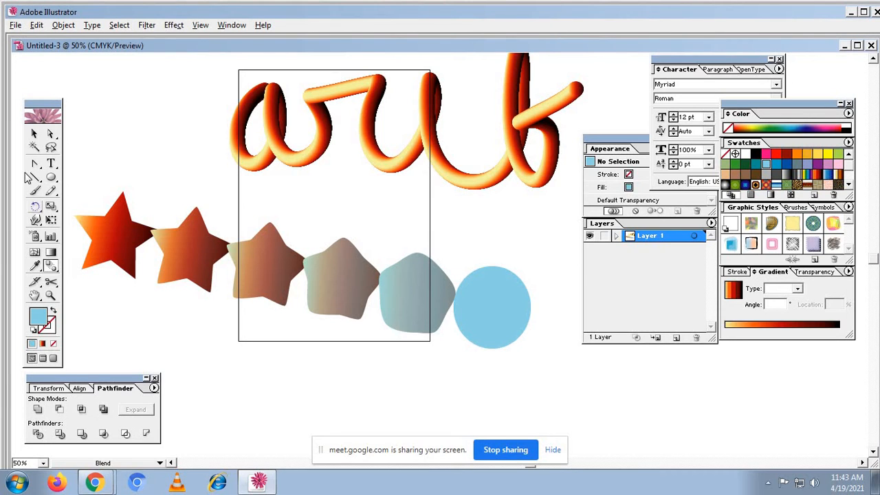
# Select the star-to-circle blend and set its spacing to a specified distance of 2 mm with the preview on
pyautogui.click(34, 134)
pyautogui.click(239, 277)
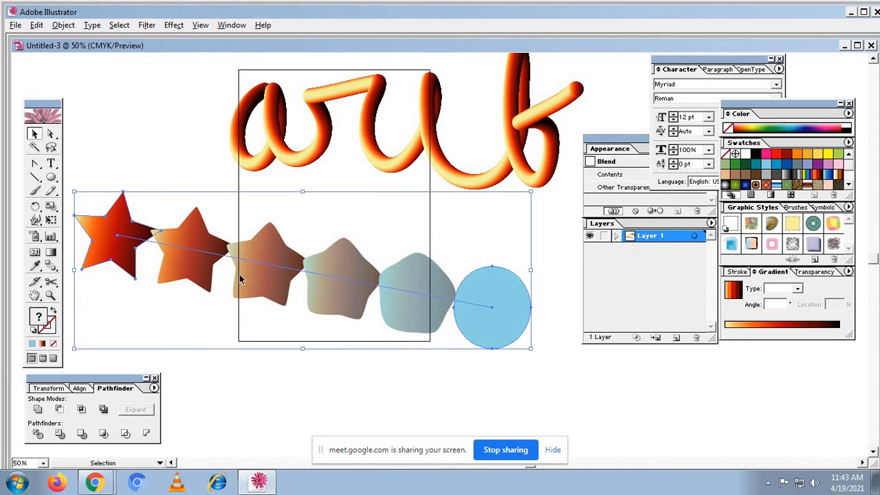
pyautogui.click(63, 25)
pyautogui.moveTo(86, 247)
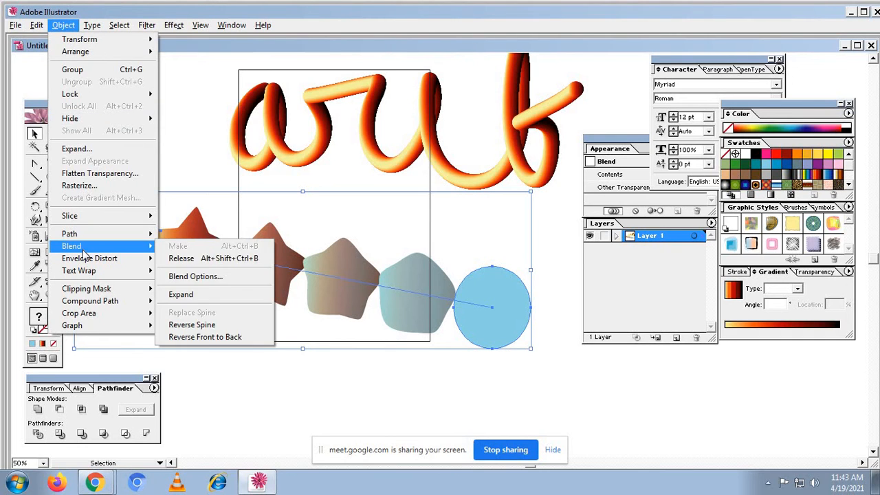
pyautogui.click(226, 277)
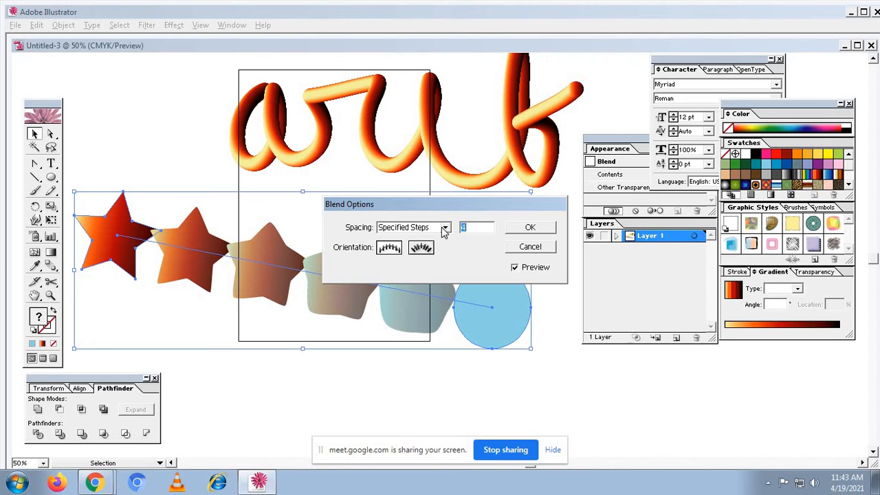
pyautogui.click(446, 229)
pyautogui.click(409, 258)
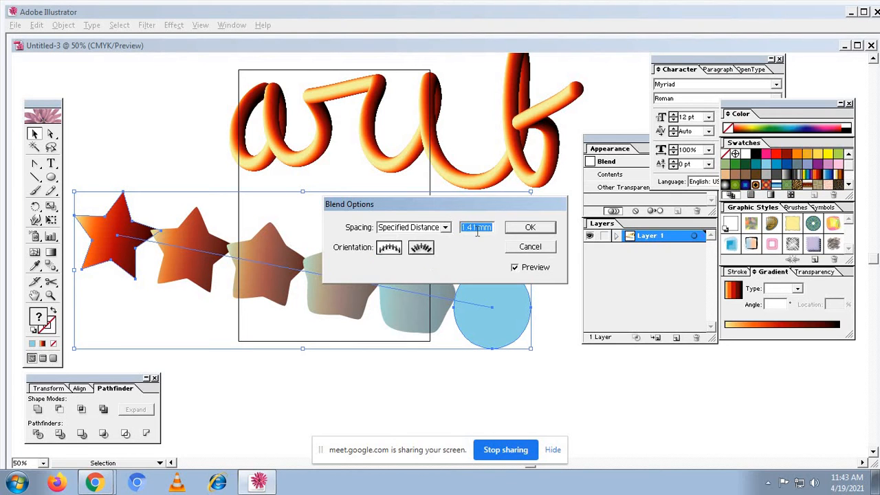
pyautogui.click(477, 230)
pyautogui.moveTo(476, 232); pyautogui.dragTo(443, 227)
pyautogui.write('2')
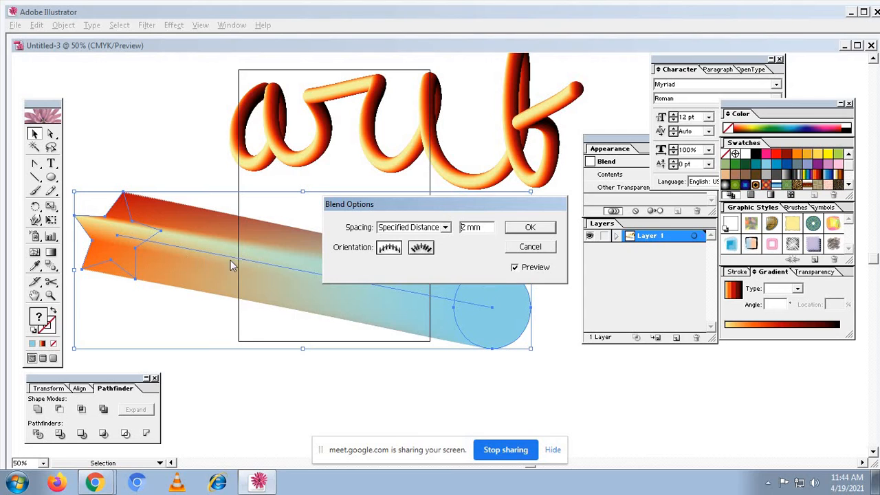
# Switch the star-to-circle blend back to 4 specified steps and try the Align to Path orientation
pyautogui.click(446, 226)
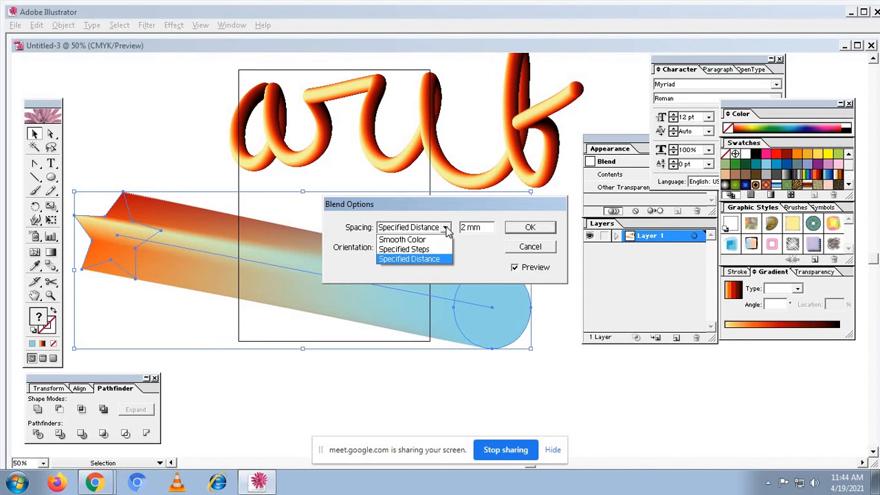
pyautogui.click(424, 251)
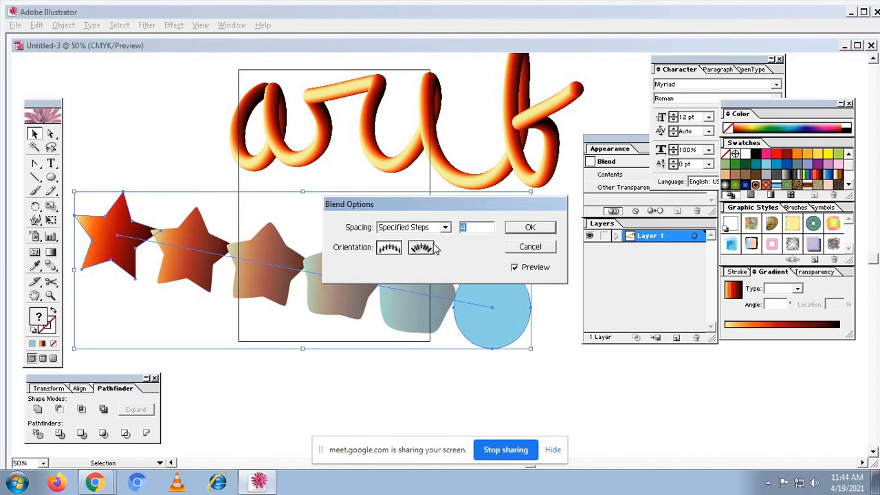
pyautogui.moveTo(442, 206); pyautogui.dragTo(475, 91)
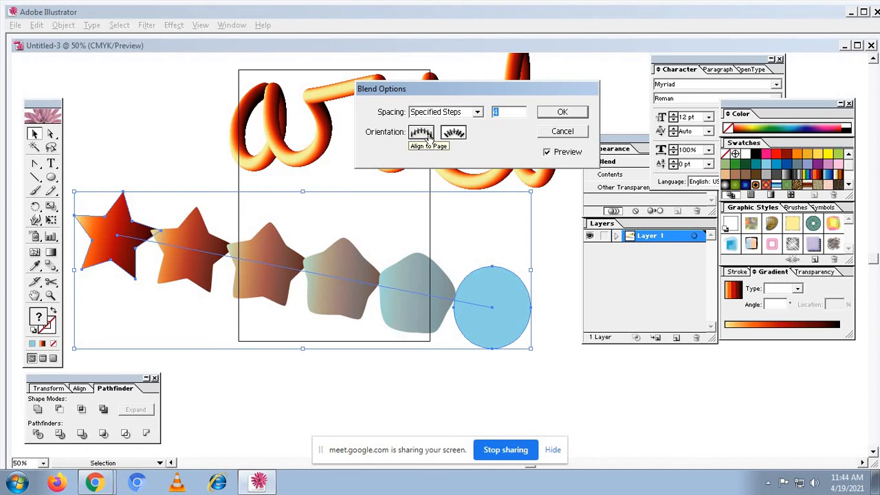
pyautogui.click(452, 132)
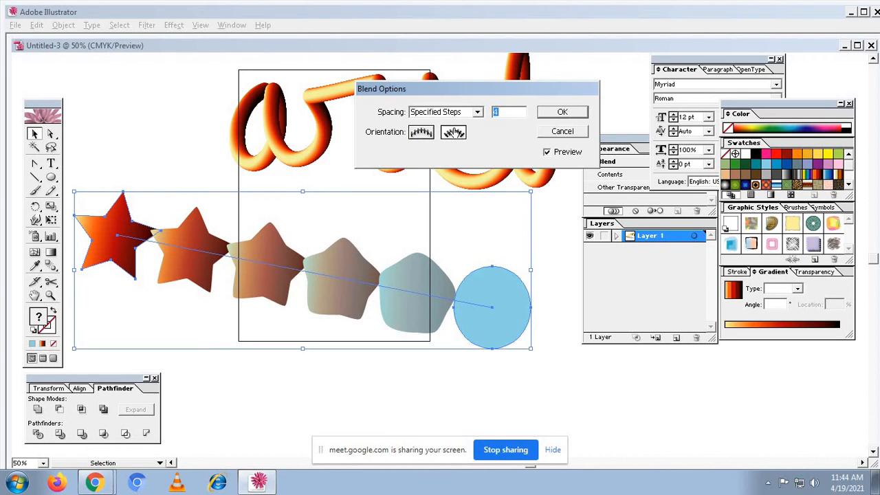
pyautogui.click(477, 111)
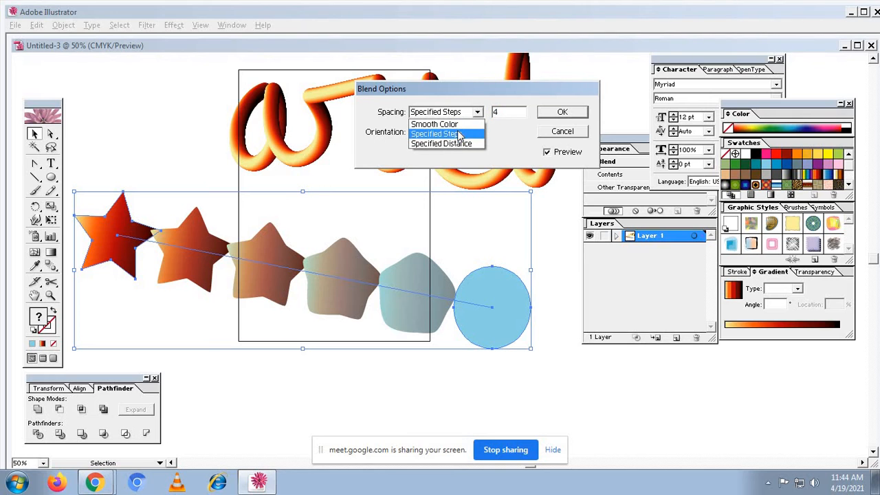
pyautogui.click(501, 113)
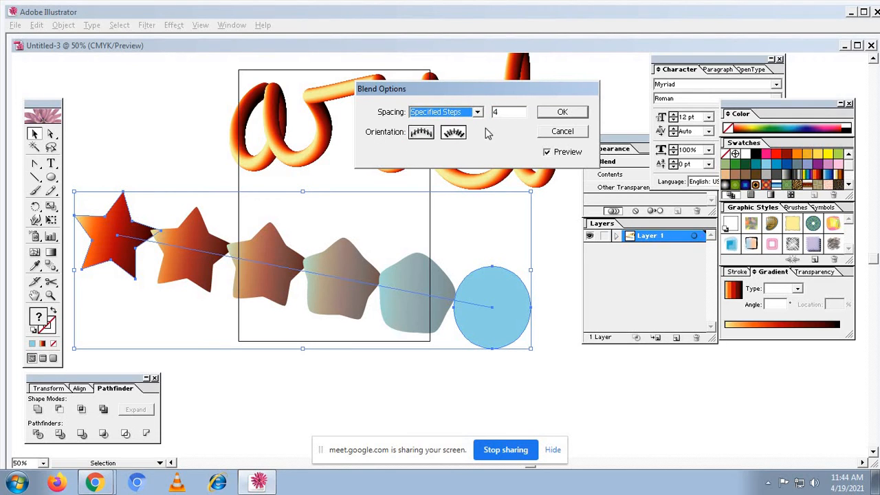
# Try a specified distance of 1.5 mm as the star-to-circle blend's spacing
pyautogui.click(476, 112)
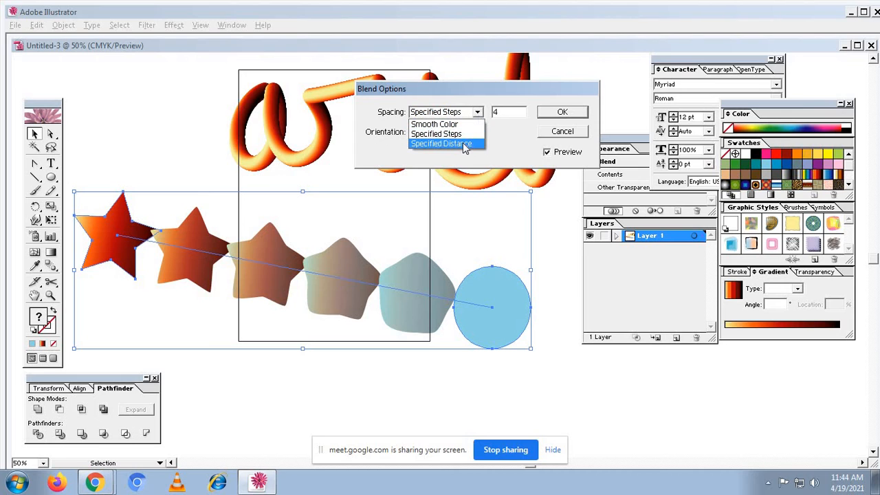
pyautogui.click(459, 146)
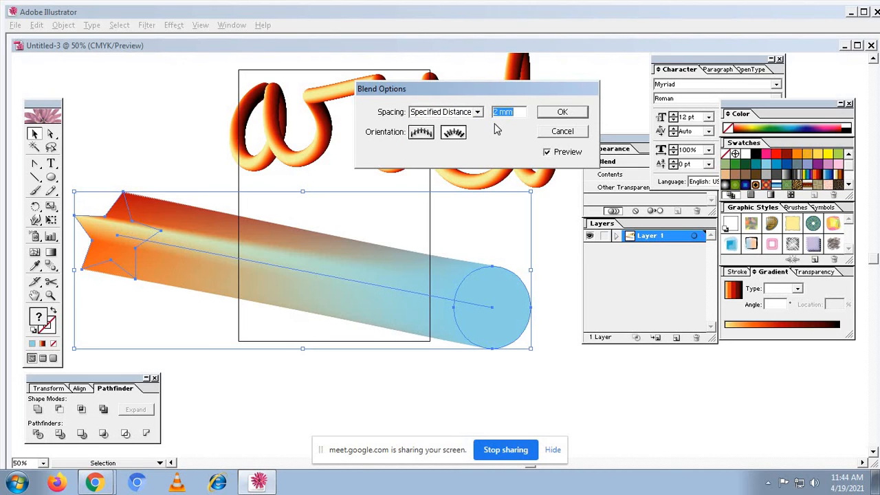
pyautogui.moveTo(499, 112); pyautogui.dragTo(486, 110)
pyautogui.write('1.50')
pyautogui.press('BackSpace')
# Switch the blend's spacing to Specified Steps and on to Smooth Color, choose the Align to Page orientation and apply the options
pyautogui.click(477, 112)
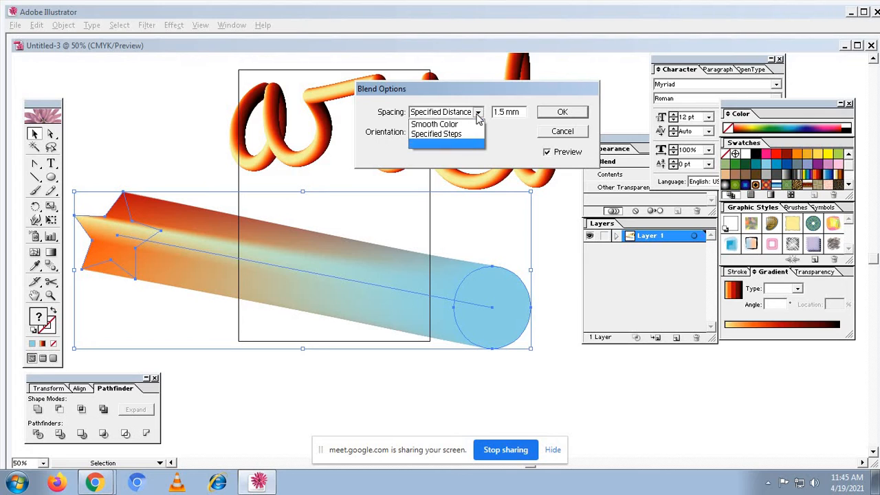
pyautogui.click(443, 138)
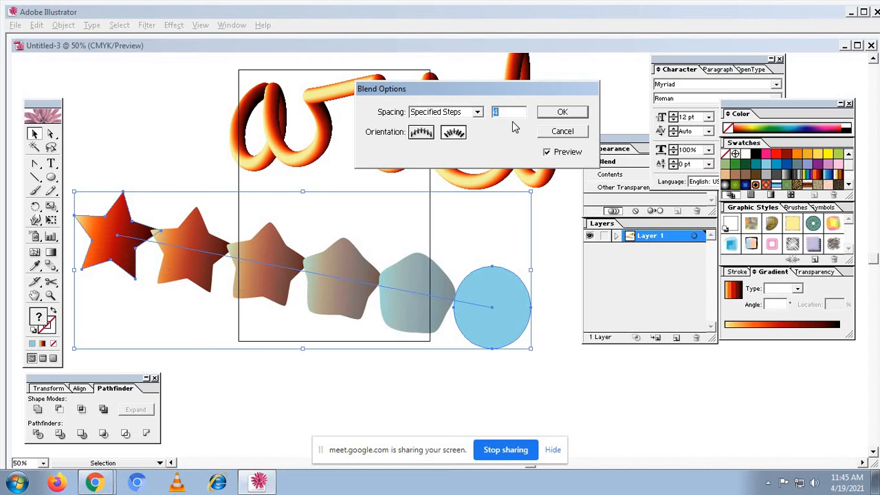
pyautogui.click(478, 113)
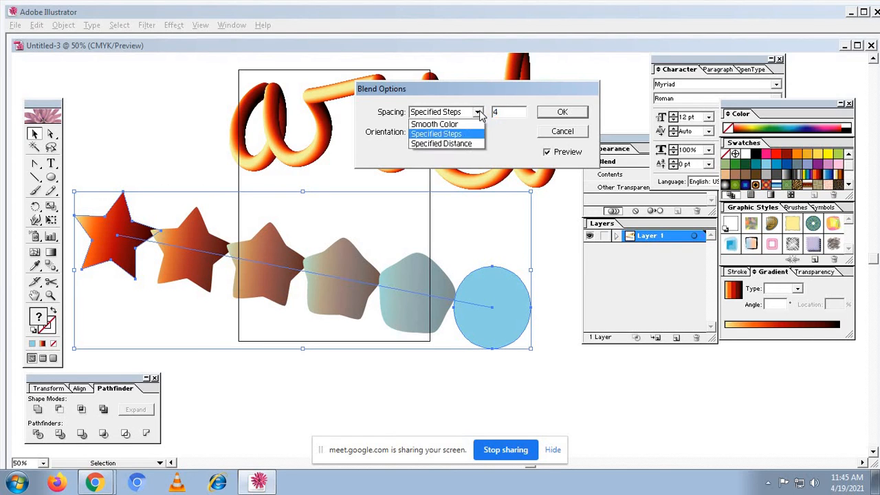
pyautogui.click(457, 124)
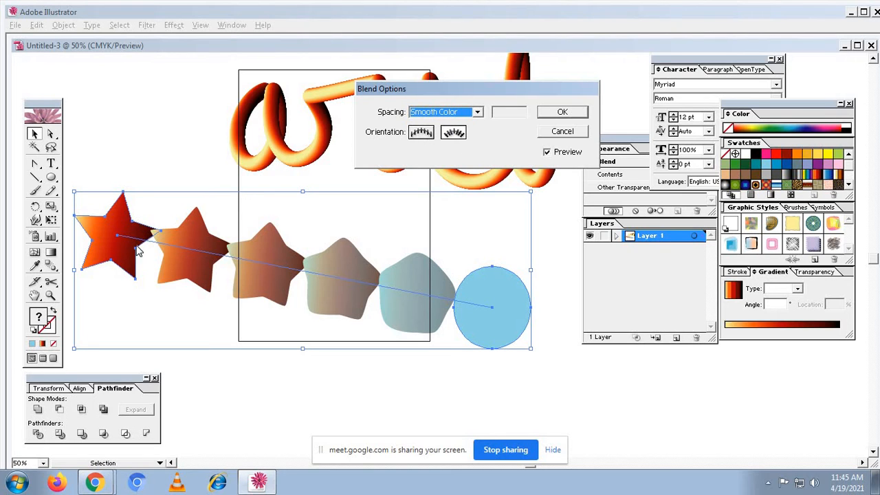
pyautogui.click(427, 134)
pyautogui.click(453, 130)
pyautogui.click(422, 133)
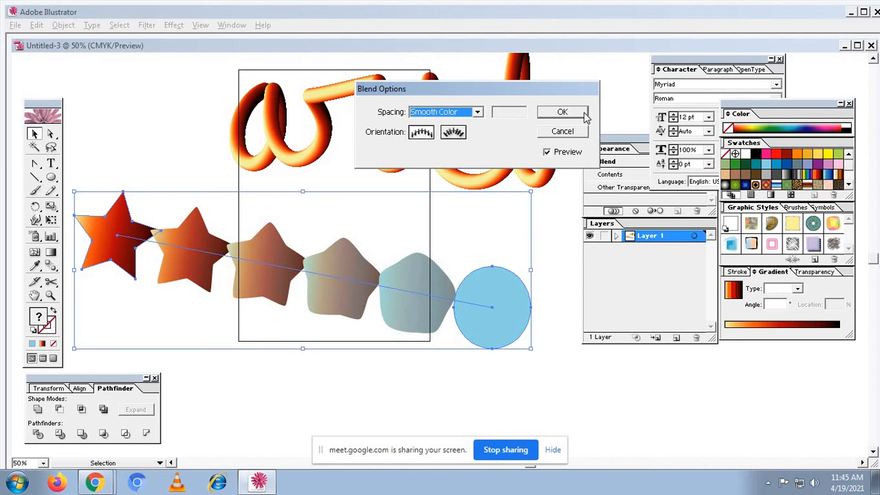
pyautogui.click(562, 112)
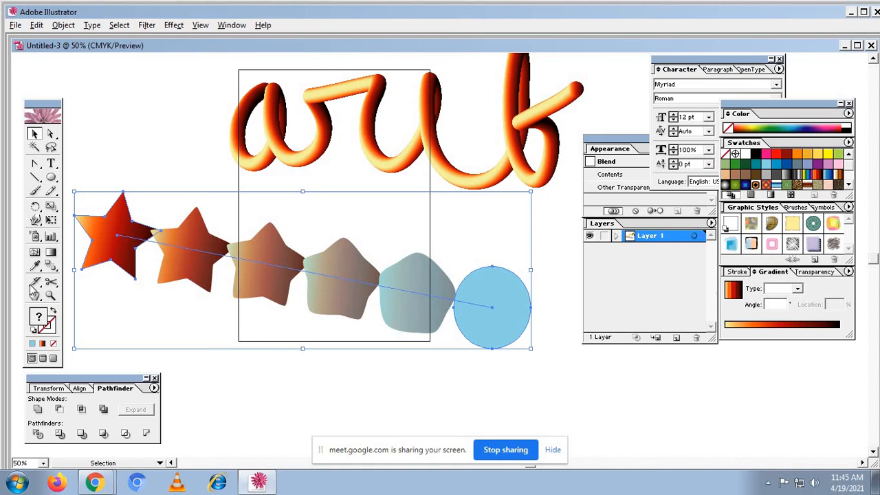
# Try to extend the star-to-circle blend into the handwritten tube lettering with the Blend tool, and deselect the artwork
pyautogui.click(50, 266)
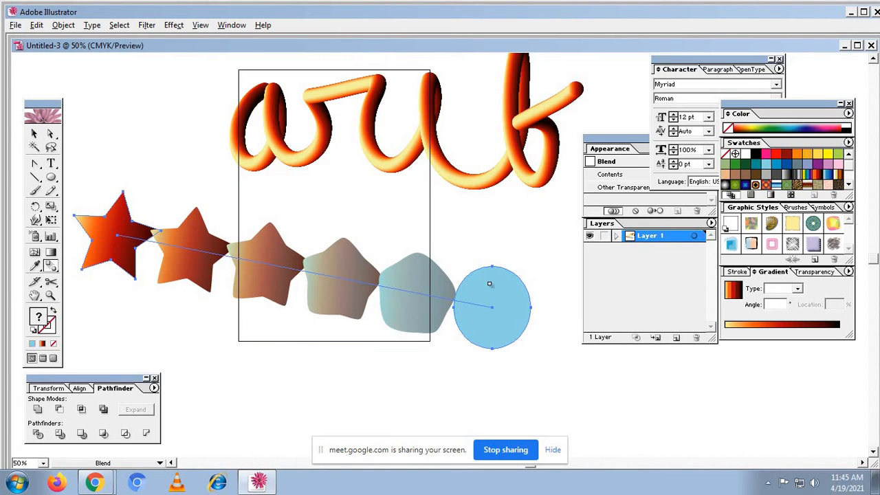
pyautogui.click(32, 134)
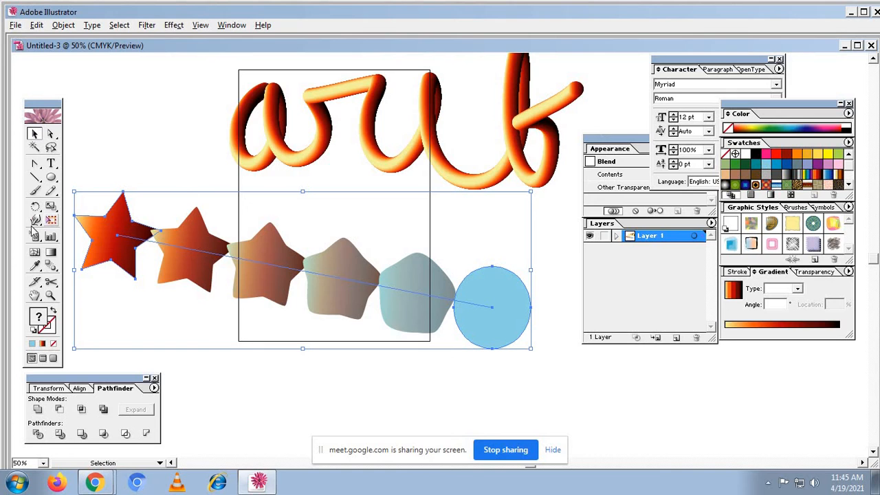
pyautogui.click(50, 266)
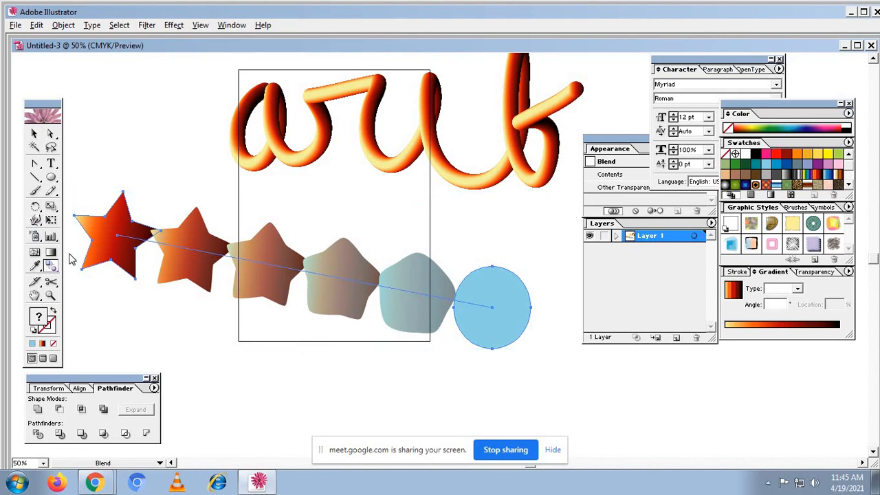
pyautogui.click(249, 162)
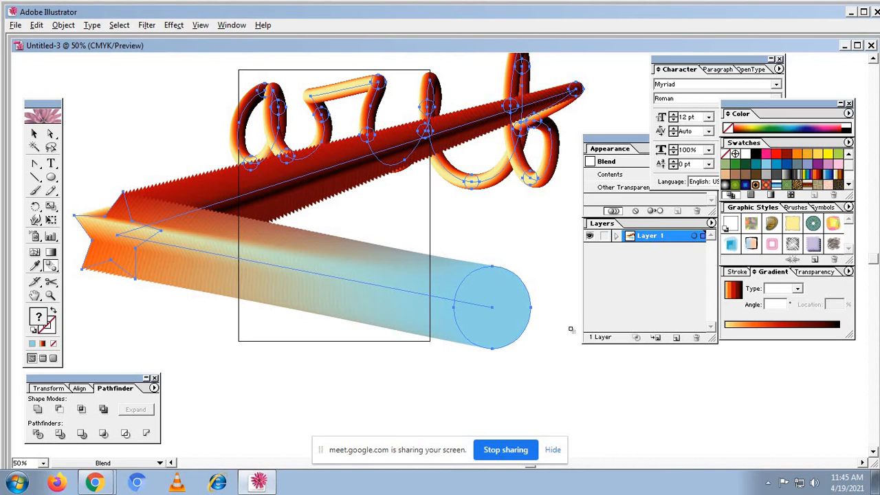
pyautogui.click(35, 133)
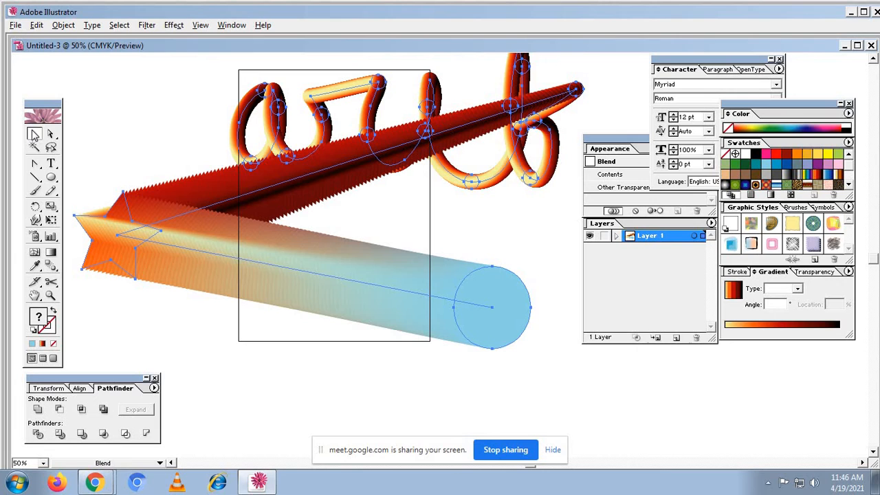
pyautogui.click(59, 78)
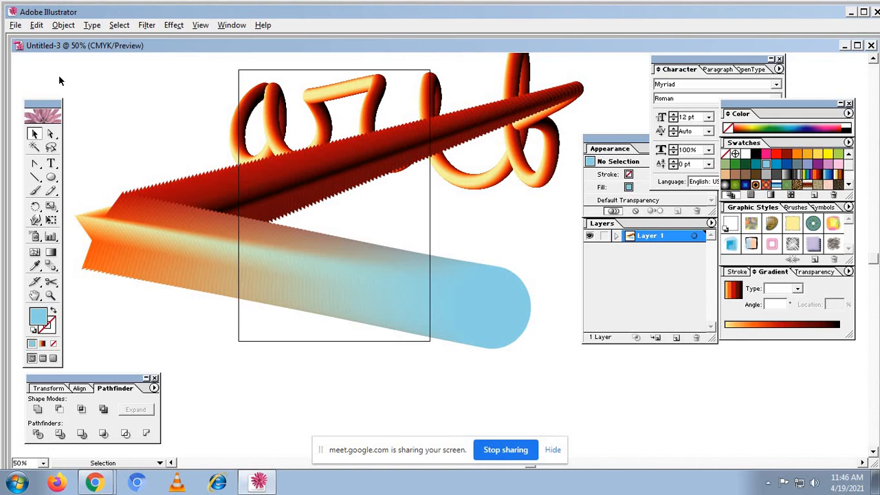
# Undo the blend between the star and the handwritten lettering and clear the selection
pyautogui.hotkey('ctrl', 'z')
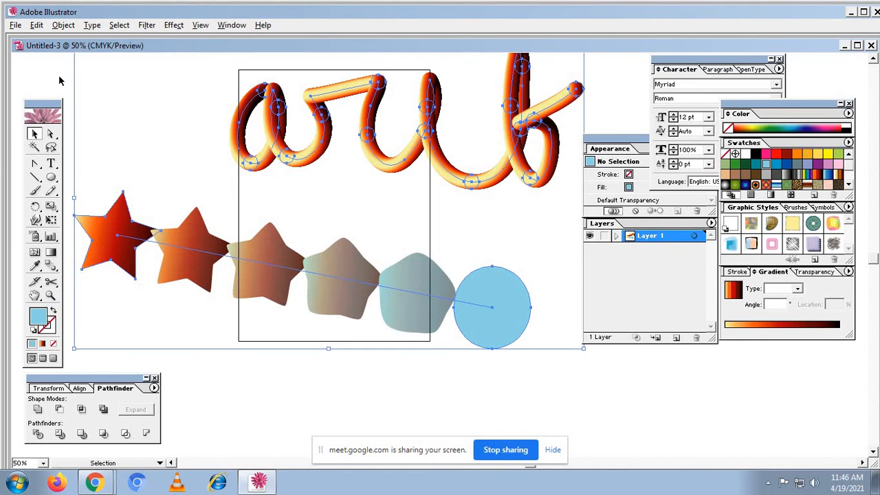
pyautogui.press('super')
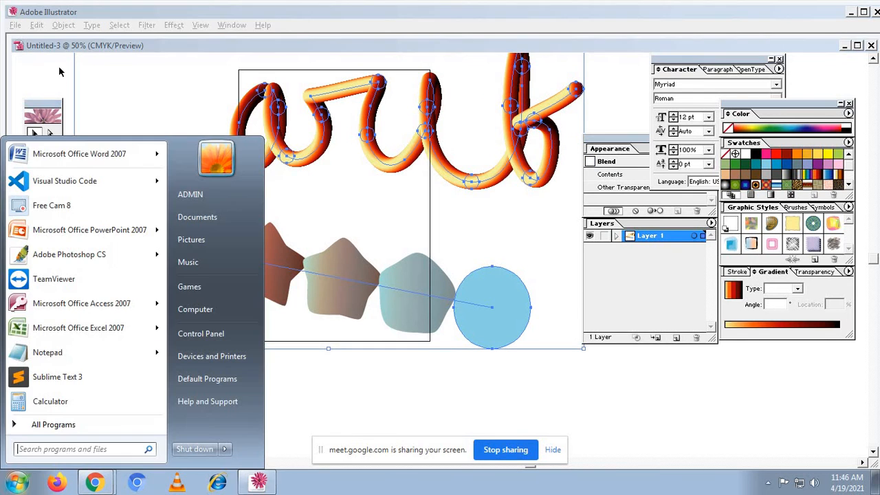
pyautogui.click(123, 96)
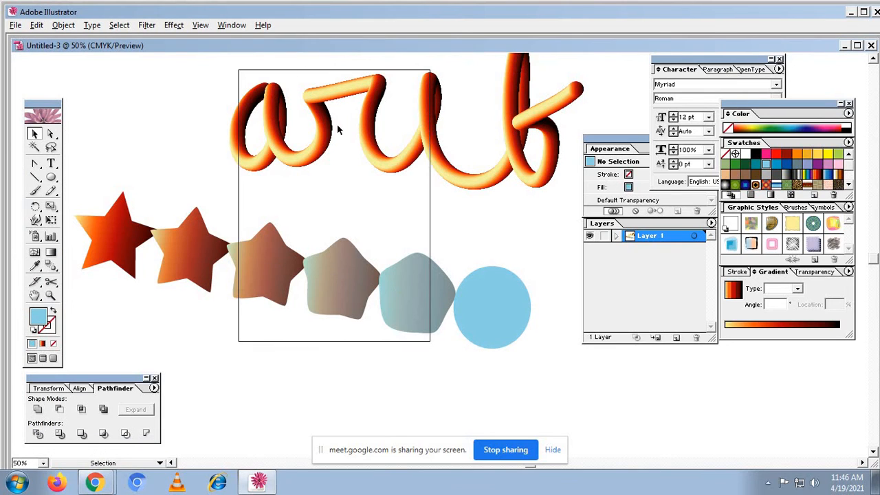
# Delete the star-to-circle blend and the handwritten tube lettering to empty the artboard
pyautogui.click(124, 236)
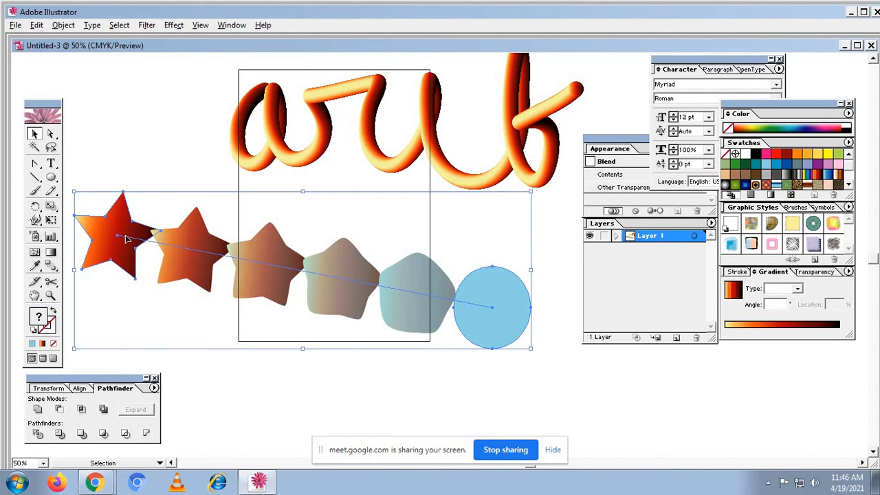
pyautogui.press('Delete')
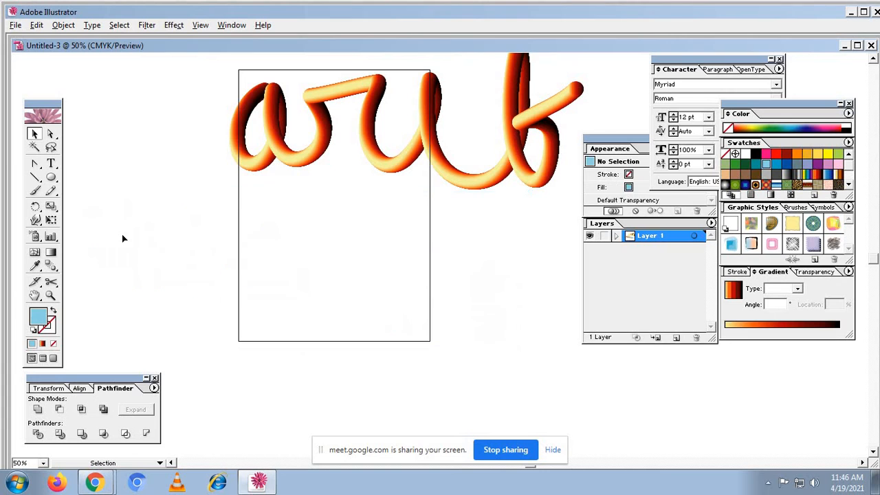
pyautogui.click(302, 163)
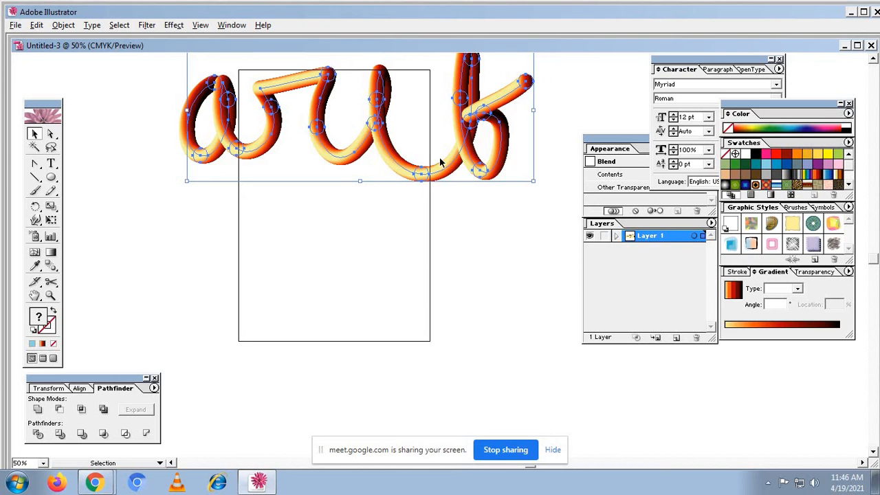
pyautogui.press('Delete')
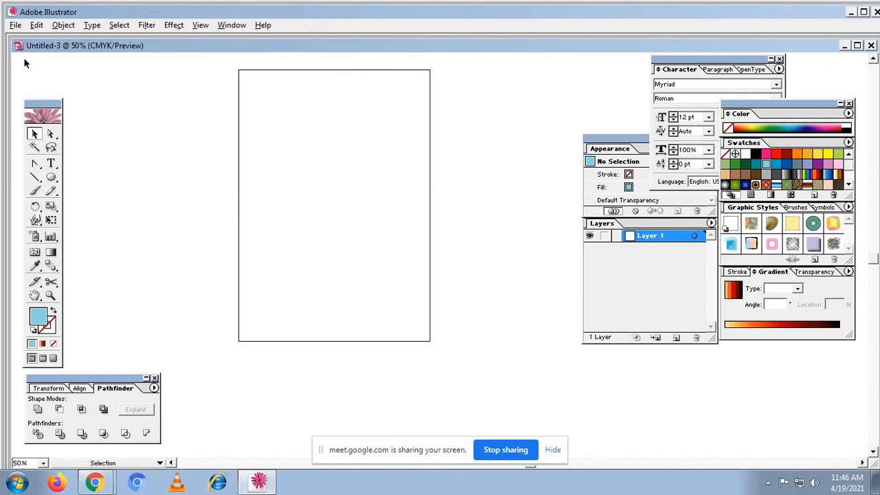
pyautogui.click(63, 25)
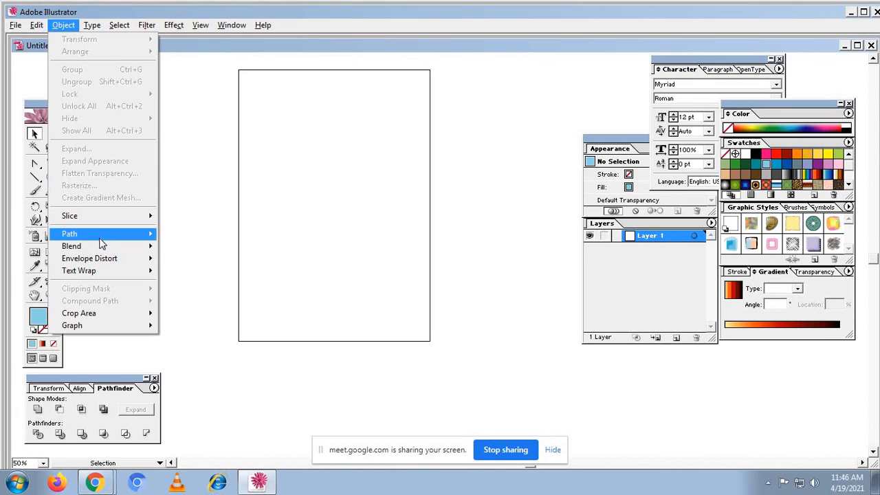
pyautogui.moveTo(100, 260)
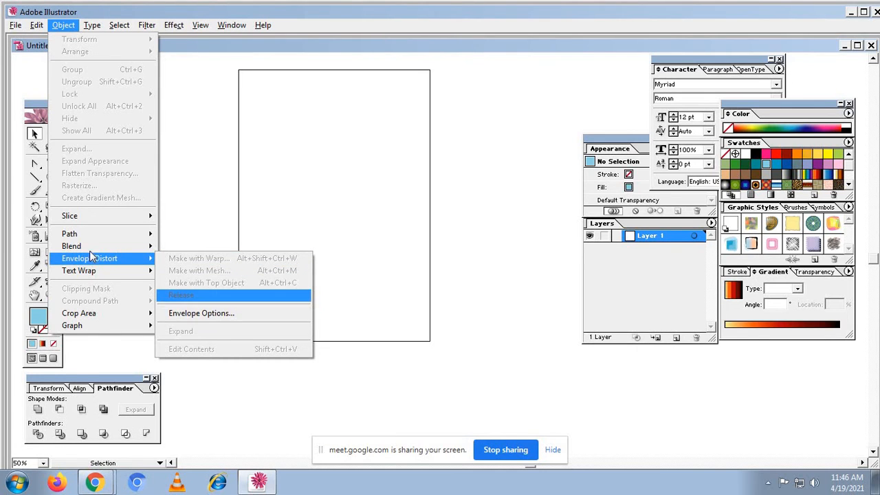
pyautogui.click(175, 90)
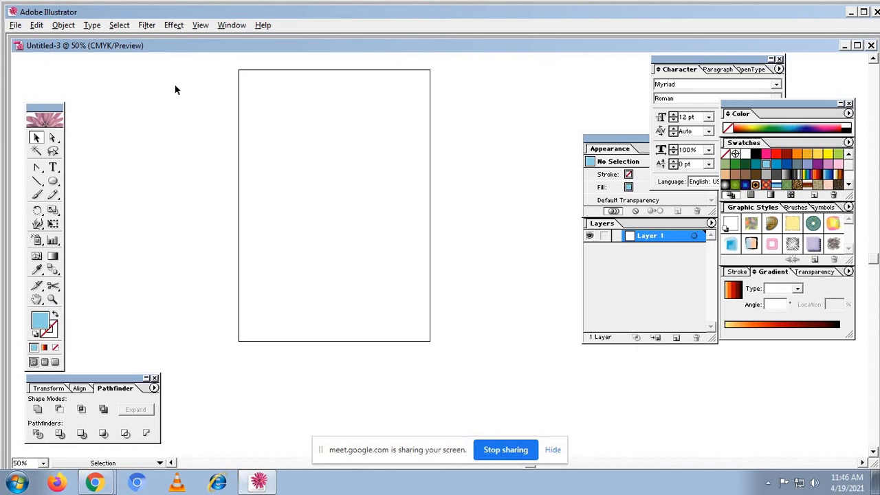
# Create an ellipse 100 mm wide and half as tall inside the empty artboard
pyautogui.click(55, 182)
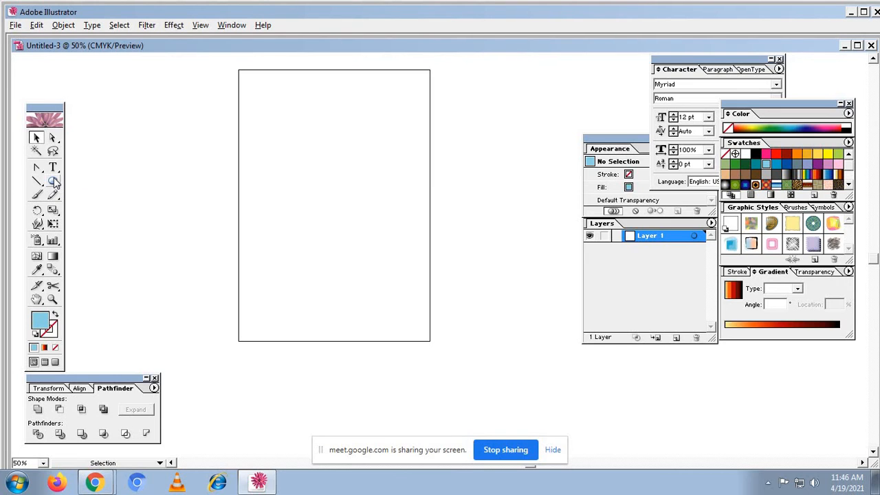
pyautogui.click(55, 182)
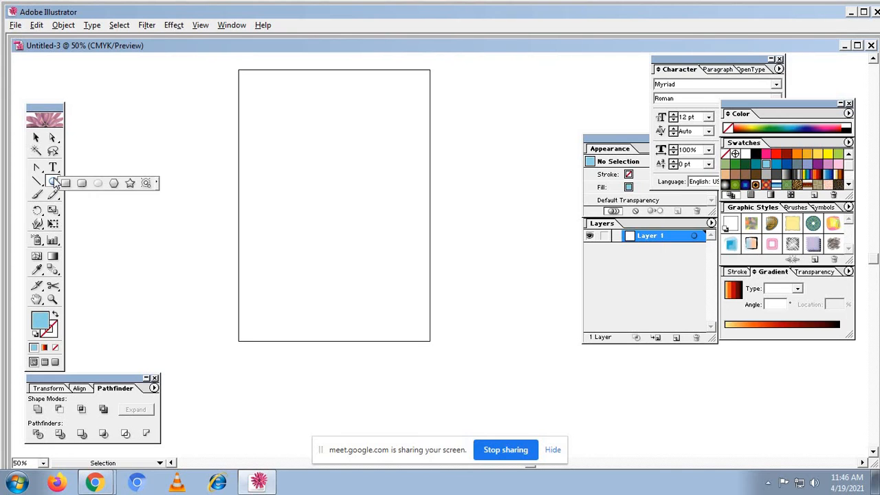
pyautogui.click(54, 181)
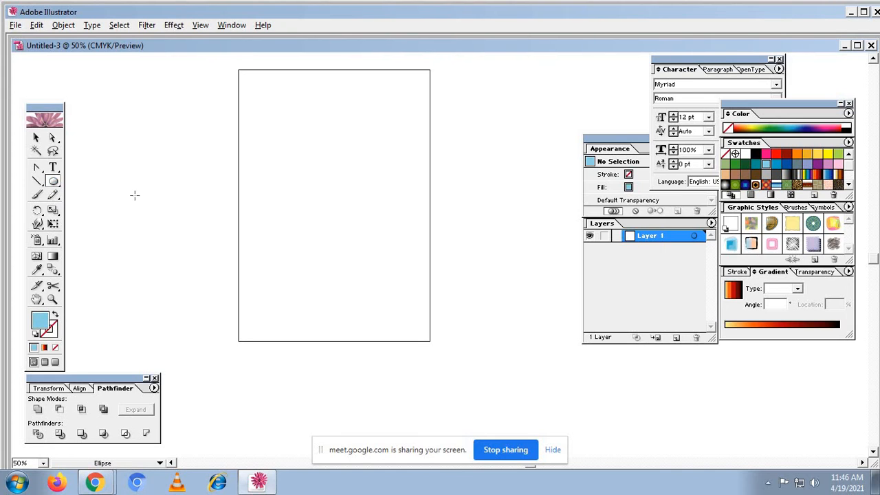
pyautogui.click(279, 199)
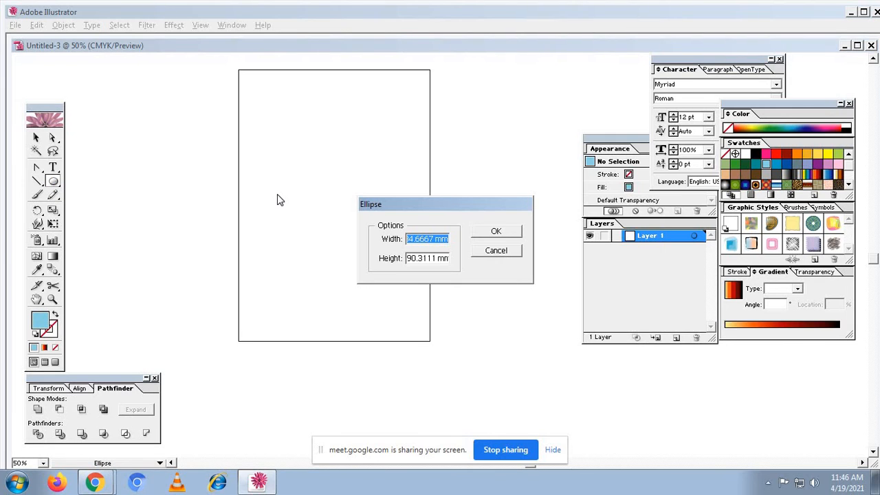
pyautogui.click(433, 235)
pyautogui.moveTo(434, 238); pyautogui.dragTo(356, 223)
pyautogui.write('100')
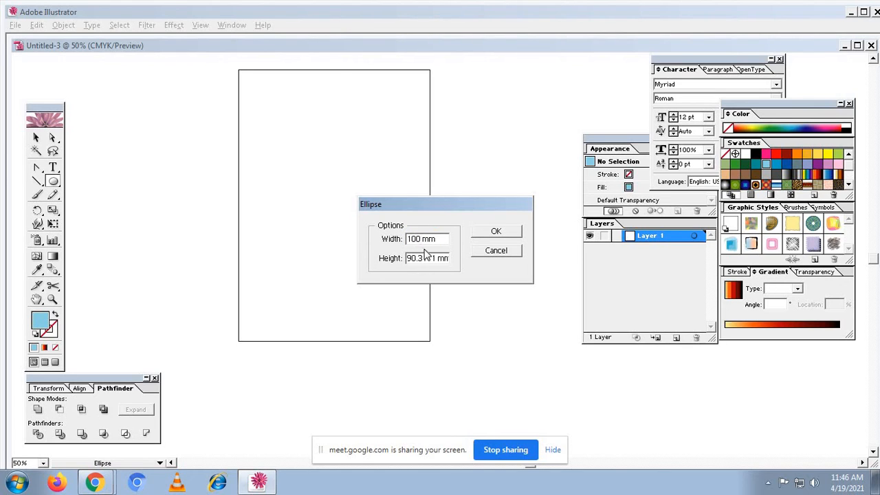
pyautogui.moveTo(436, 259); pyautogui.dragTo(373, 258)
pyautogui.click(433, 259)
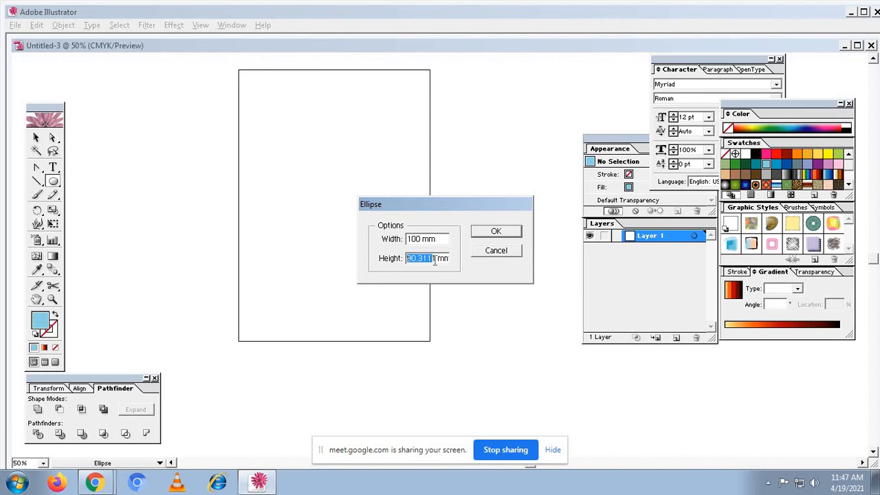
pyautogui.moveTo(436, 259); pyautogui.dragTo(371, 260)
pyautogui.write('0')
pyautogui.click(495, 232)
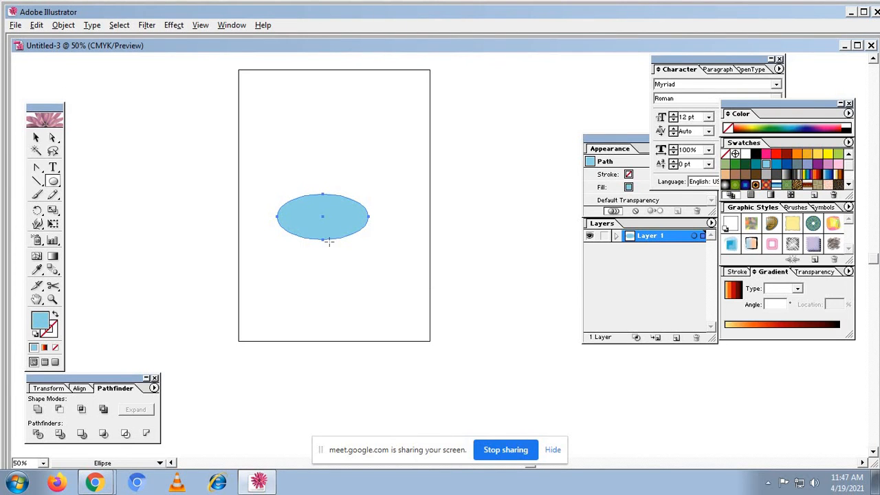
# Move the blue ellipse slightly down and to the right on the artboard
pyautogui.click(36, 137)
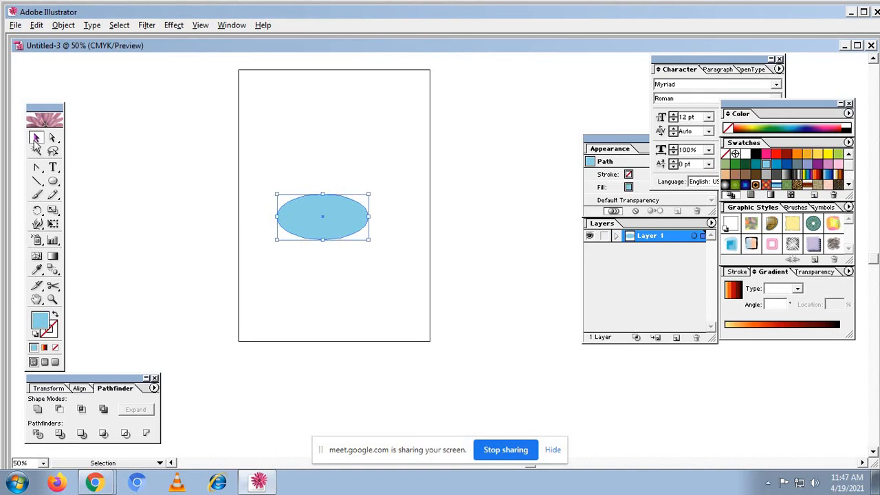
pyautogui.hotkey('ctrl', '=')
pyautogui.hotkey('ctrl', '=')
pyautogui.hotkey('ctrl', '=')
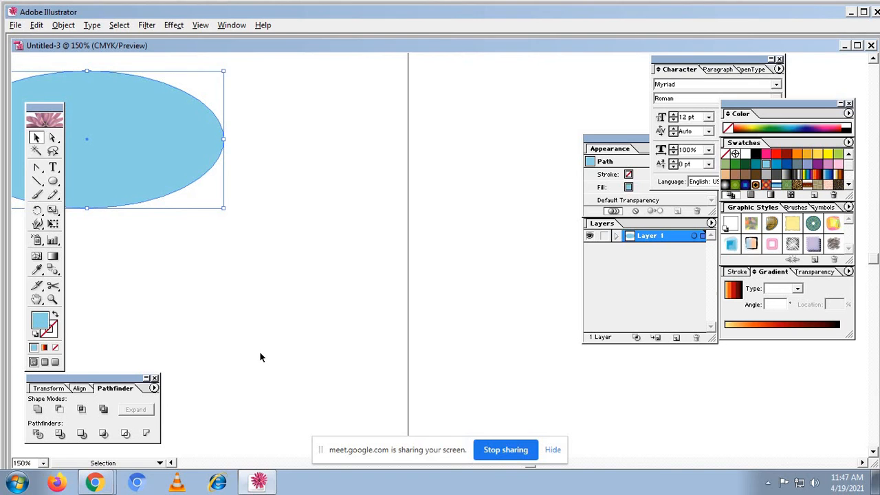
pyautogui.press('space')
pyautogui.moveTo(248, 313); pyautogui.dragTo(411, 322)
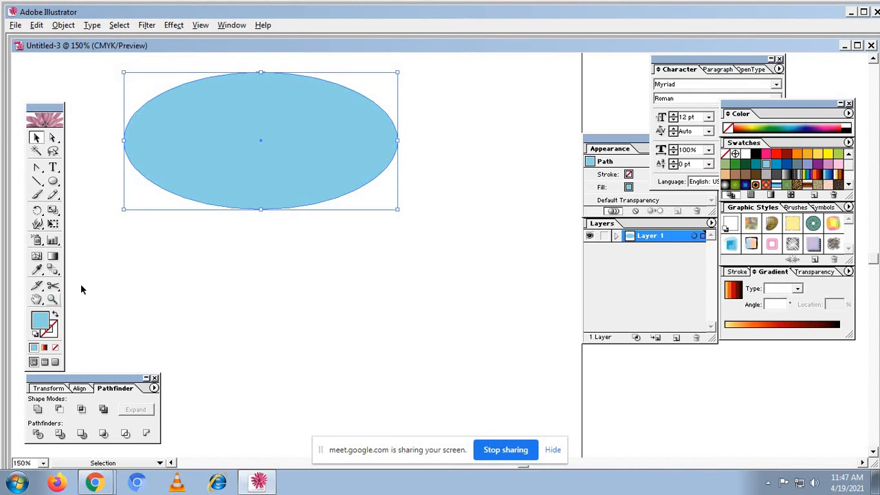
pyautogui.moveTo(216, 134); pyautogui.dragTo(256, 155)
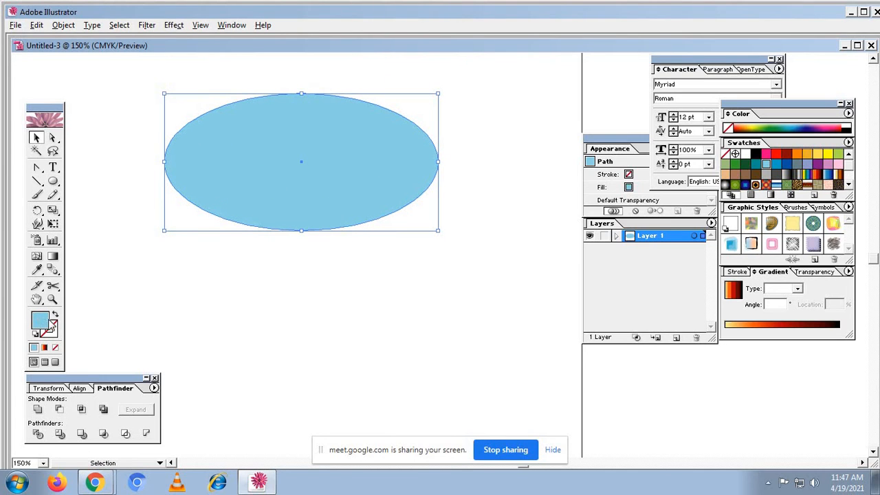
# Give the ellipse a black stroke and no fill, and shift it slightly lower on the artboard
pyautogui.click(54, 316)
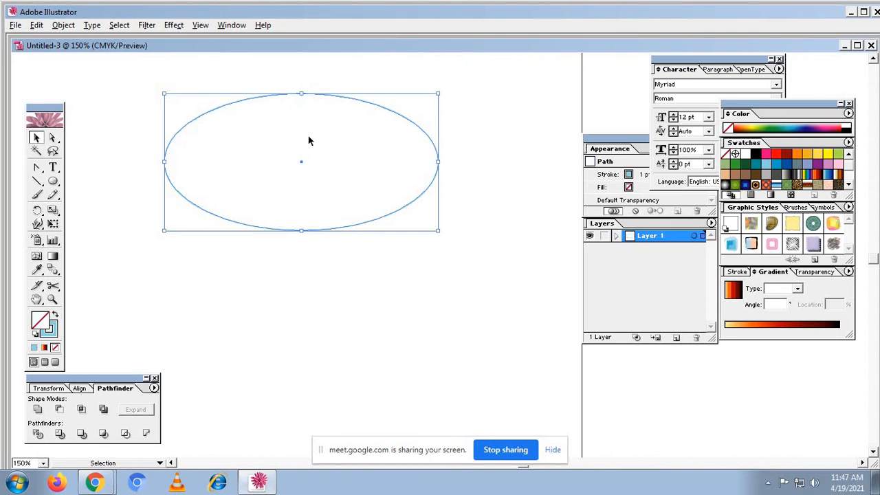
pyautogui.click(755, 154)
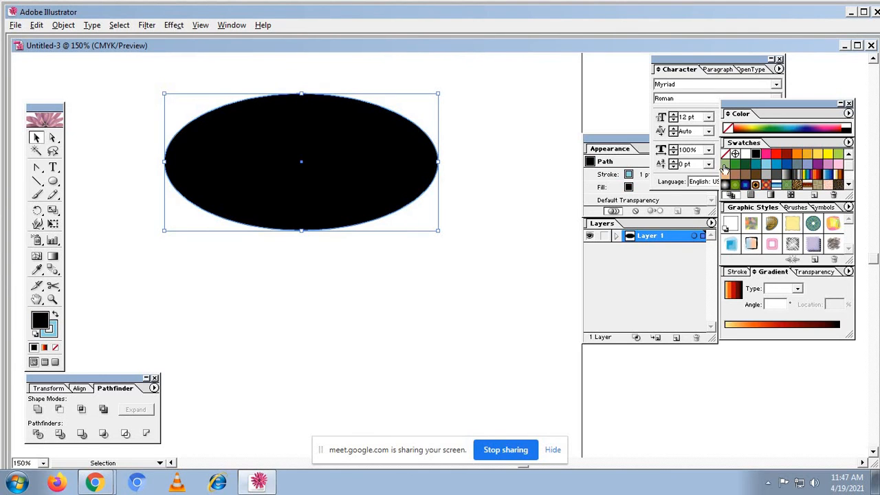
pyautogui.click(55, 315)
pyautogui.click(55, 347)
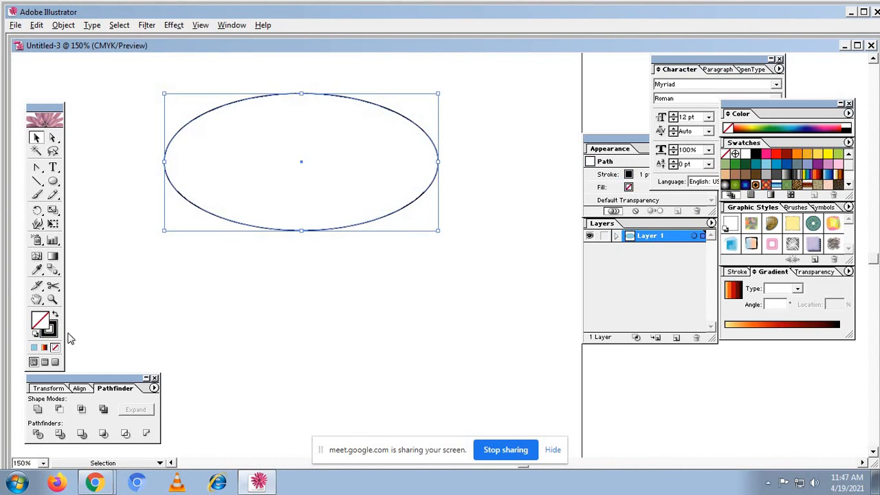
pyautogui.click(327, 229)
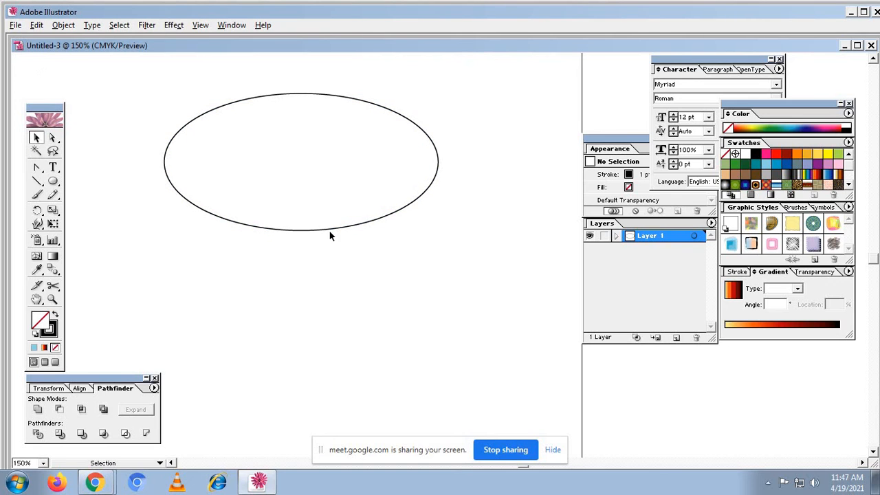
pyautogui.moveTo(334, 231); pyautogui.dragTo(343, 259)
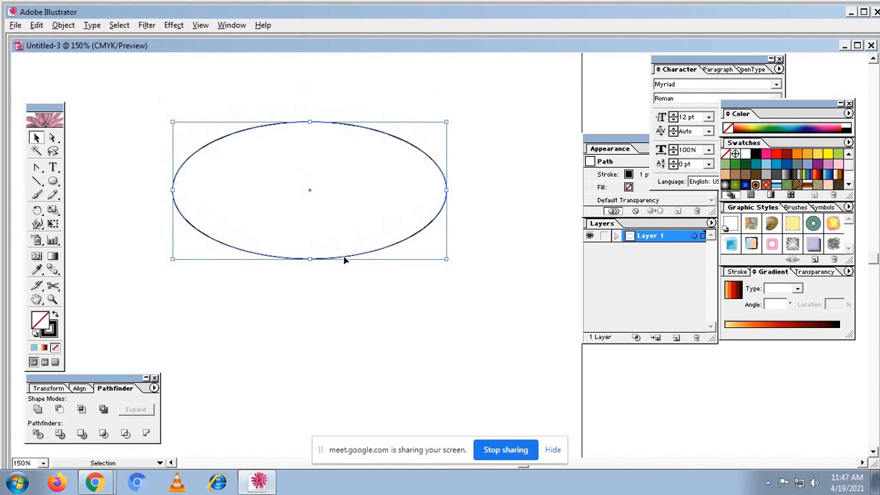
# Copy the ellipse, paste it in front and rotate the duplicate 90 degrees so it stands upright over the original
pyautogui.click(36, 25)
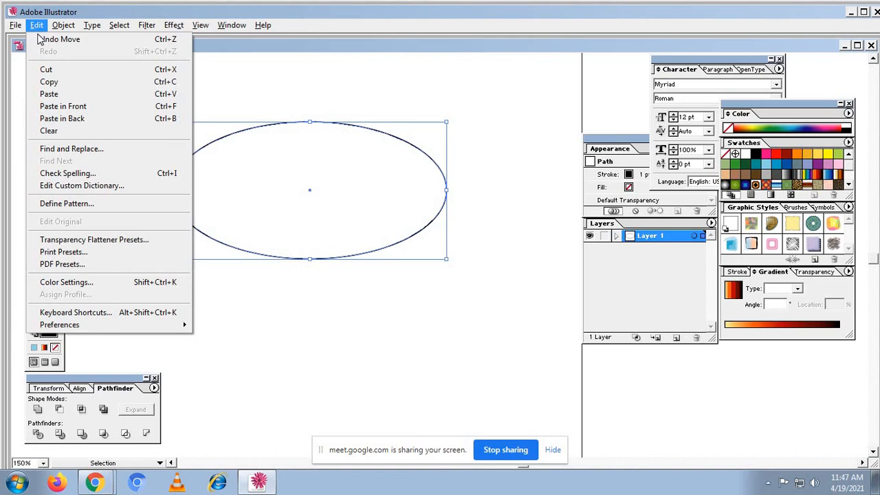
pyautogui.click(60, 85)
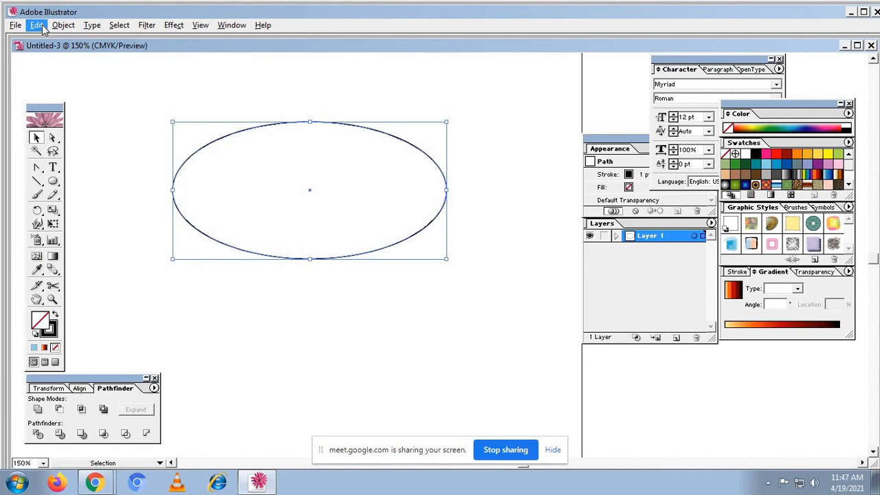
pyautogui.click(36, 24)
pyautogui.click(67, 106)
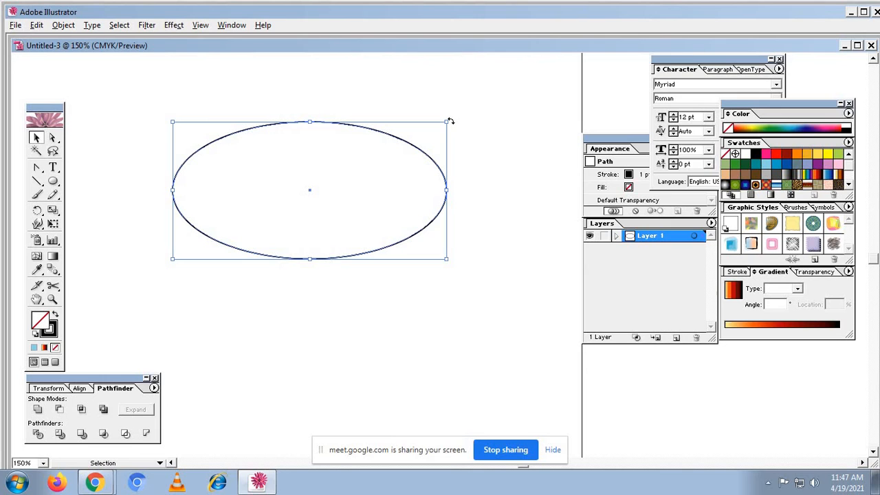
pyautogui.moveTo(449, 121); pyautogui.dragTo(362, 283)
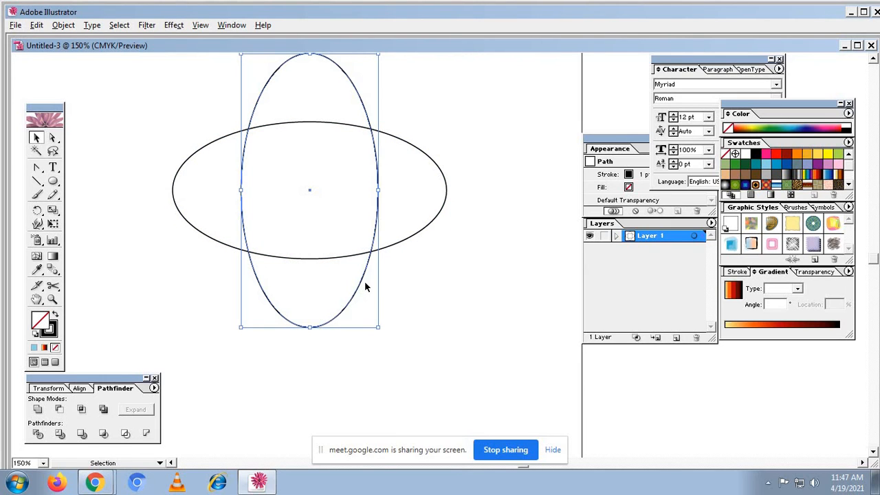
# Make a non-uniformly scaled copy of the horizontal ellipse at 100% horizontal and 50% vertical
pyautogui.click(186, 159)
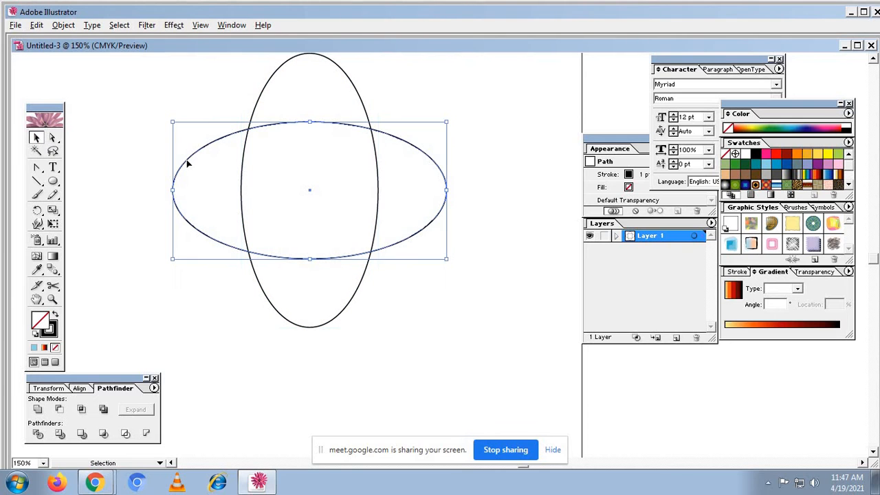
pyautogui.doubleClick(53, 210)
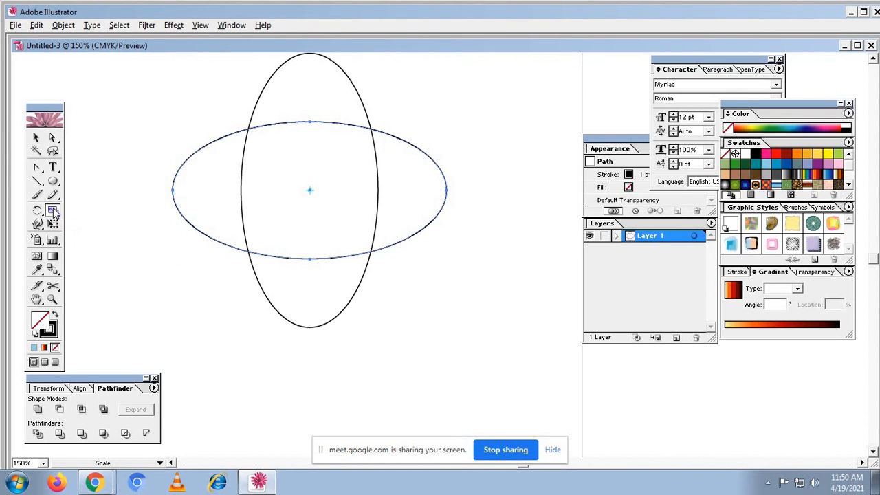
pyautogui.doubleClick(53, 210)
pyautogui.press('Tab')
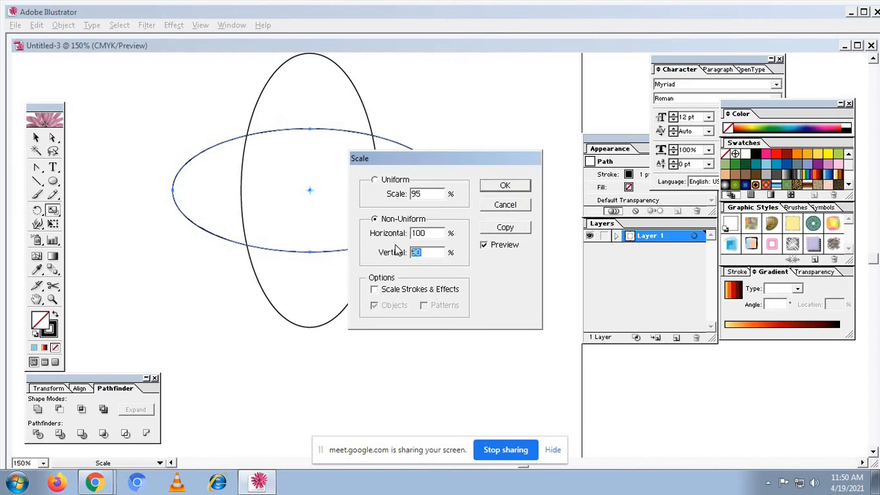
pyautogui.write('50')
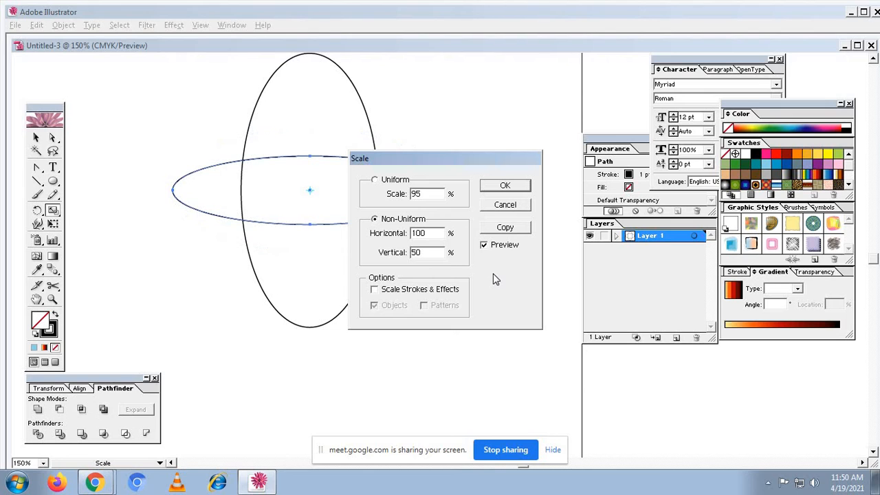
pyautogui.click(505, 227)
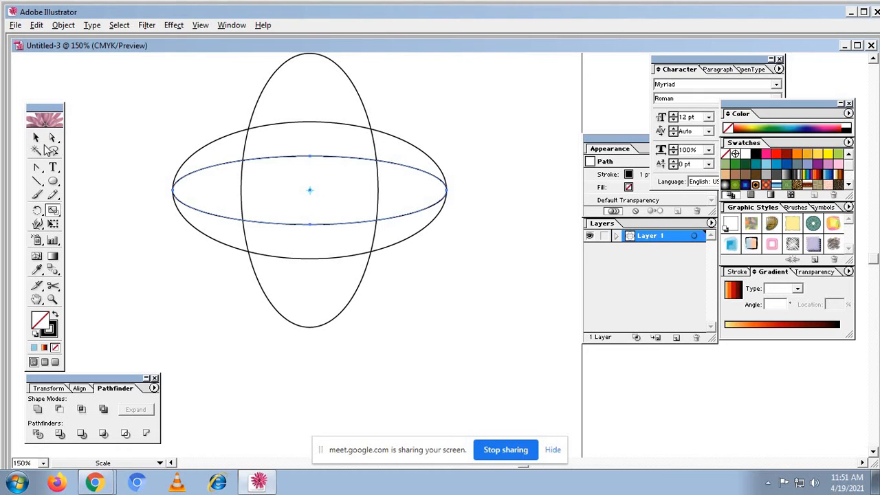
# Convert the left and right end anchor points of the narrow ellipse to sharp corners
pyautogui.click(36, 167)
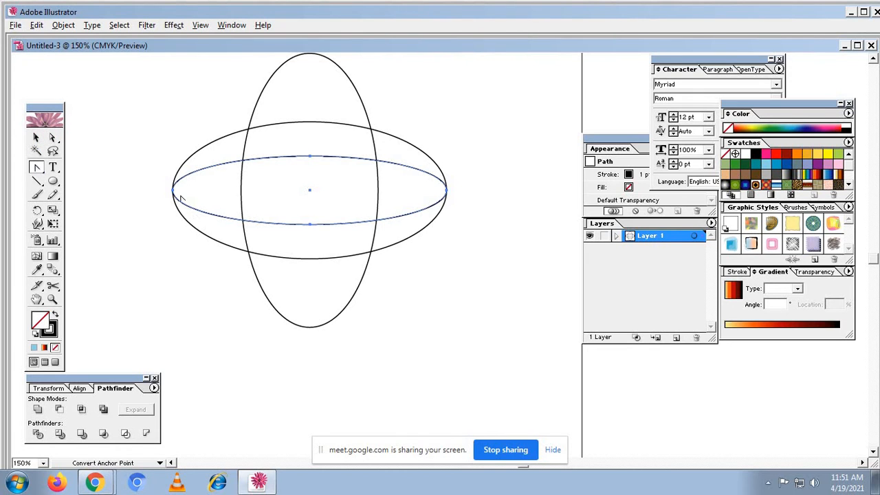
pyautogui.click(174, 195)
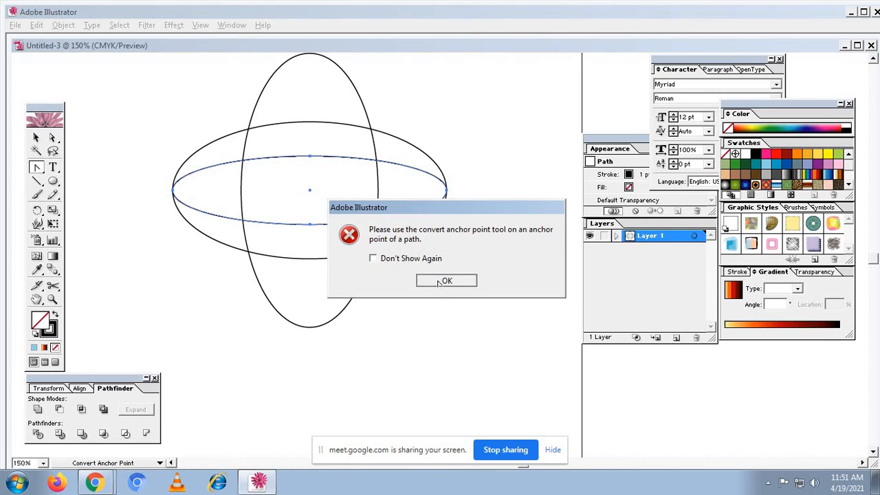
pyautogui.click(442, 278)
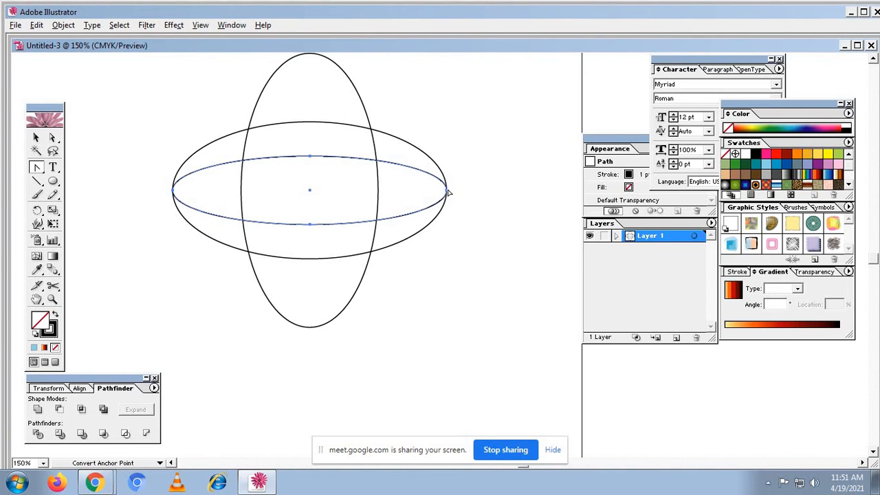
pyautogui.click(447, 193)
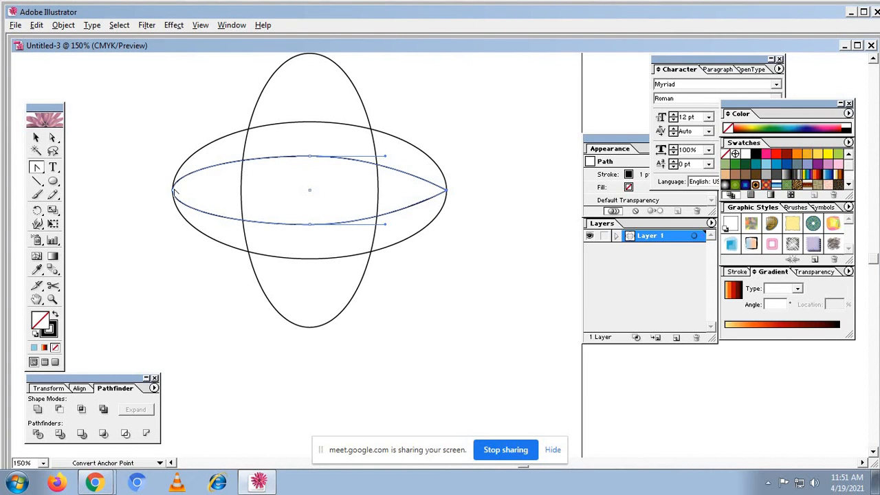
pyautogui.click(173, 192)
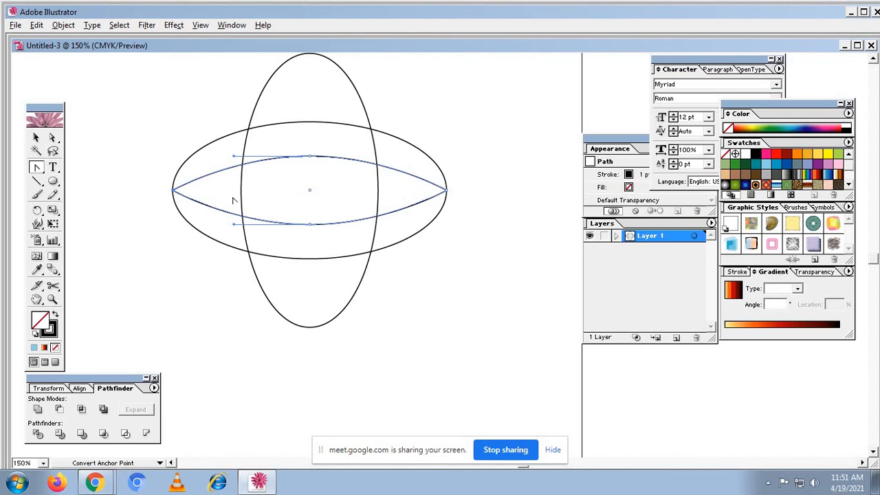
pyautogui.click(37, 137)
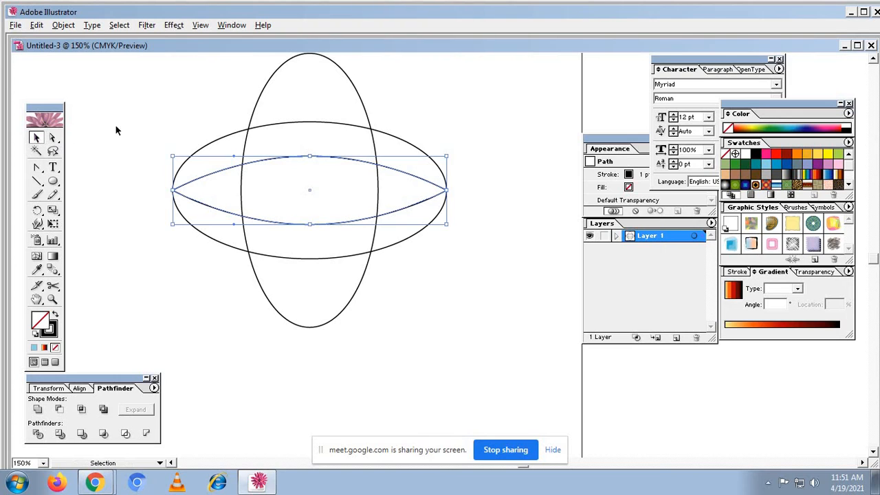
# Divide all three overlapping ellipses with Pathfinder, ungroup the resulting pieces and clear the selection
pyautogui.moveTo(202, 89); pyautogui.dragTo(422, 353)
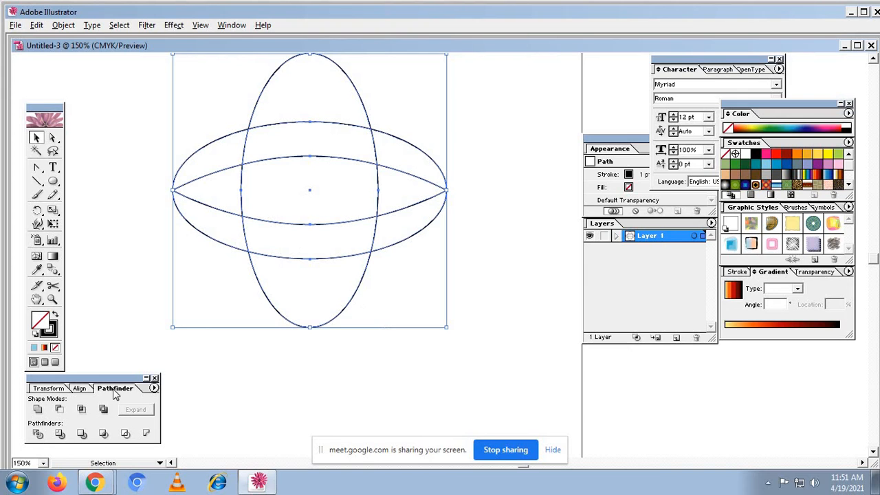
pyautogui.click(38, 434)
pyautogui.click(63, 25)
pyautogui.click(77, 82)
pyautogui.click(439, 137)
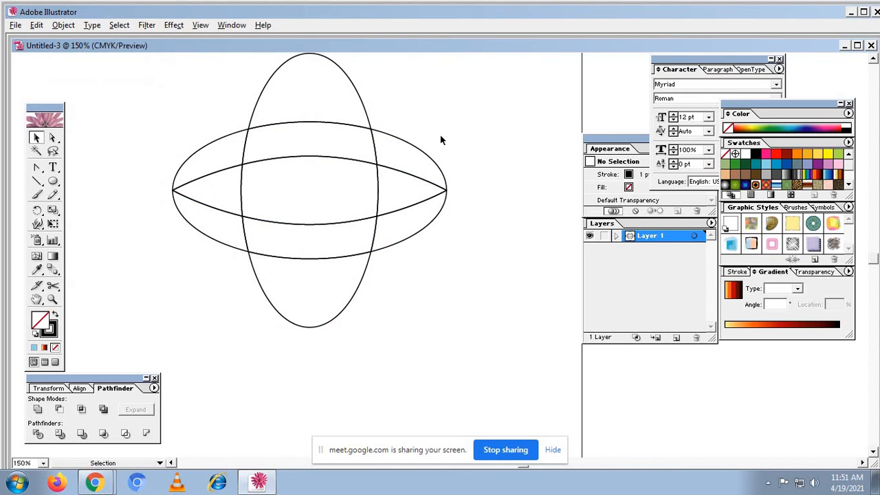
# Delete the pieces left and right of the upright ellipse and its top and bottom caps, keeping the three middle bands
pyautogui.click(428, 177)
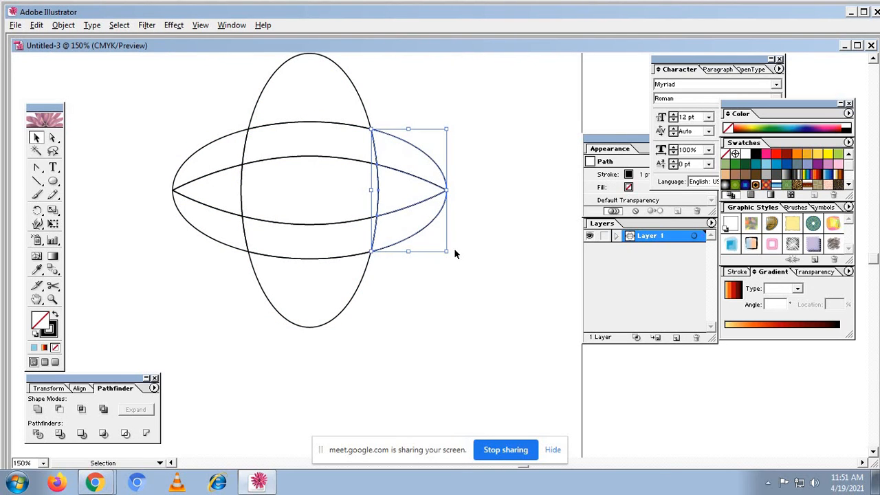
pyautogui.press('Delete')
pyautogui.moveTo(137, 136); pyautogui.dragTo(224, 294)
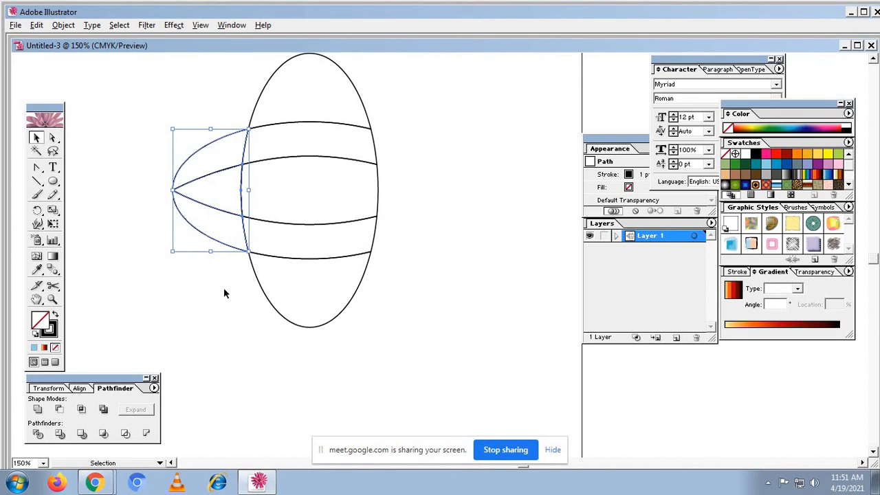
pyautogui.press('Delete')
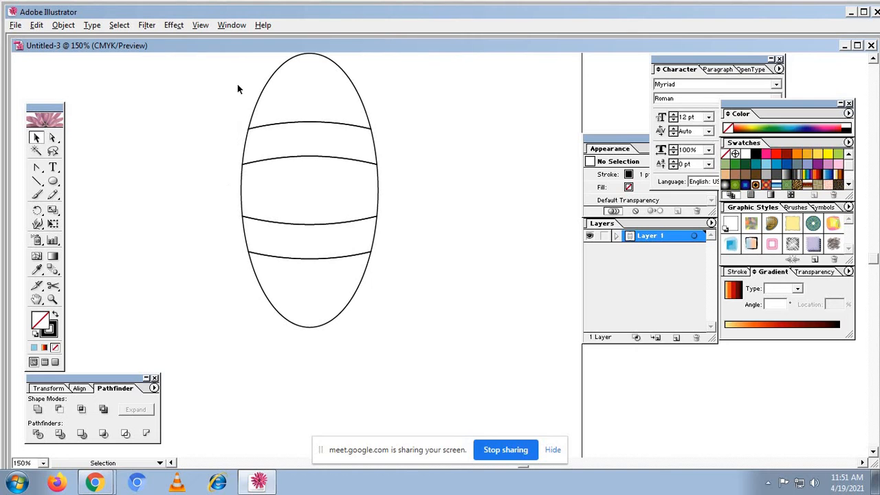
pyautogui.moveTo(237, 83); pyautogui.dragTo(385, 107)
pyautogui.press('Delete')
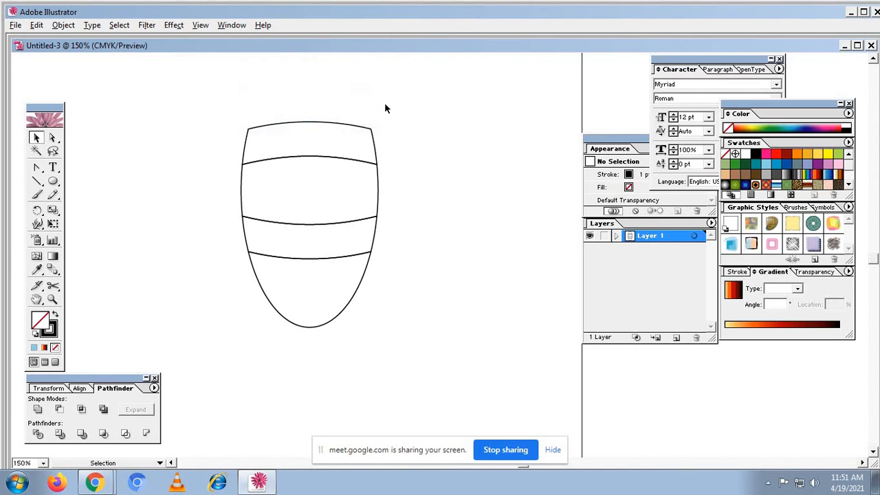
pyautogui.moveTo(240, 282); pyautogui.dragTo(391, 328)
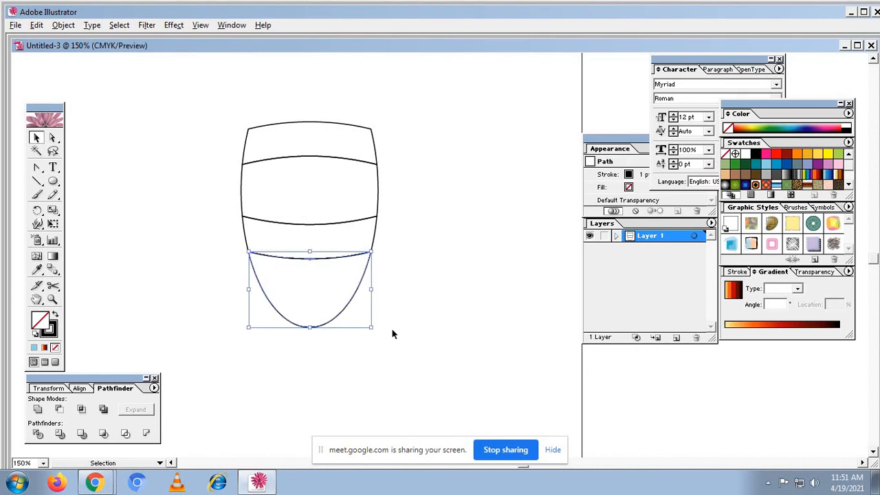
pyautogui.press('Delete')
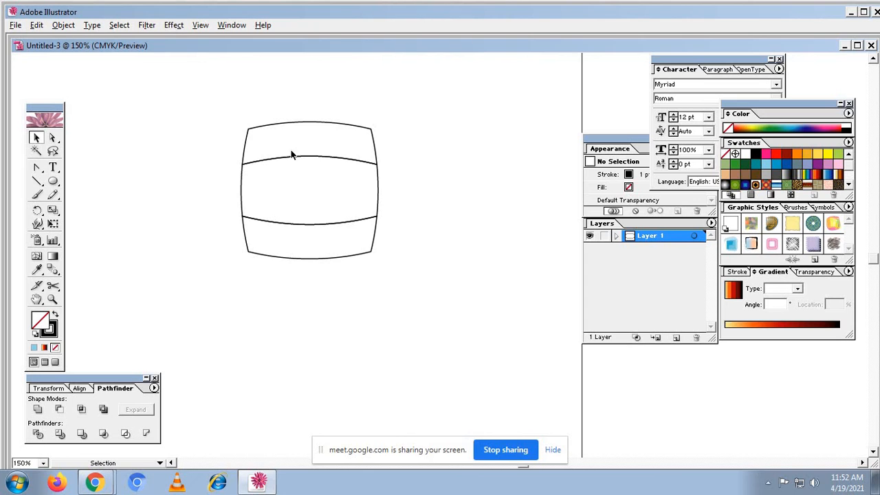
# Move the three stacked bands together toward the left side of the artboard and clear the selection
pyautogui.moveTo(219, 113); pyautogui.dragTo(366, 289)
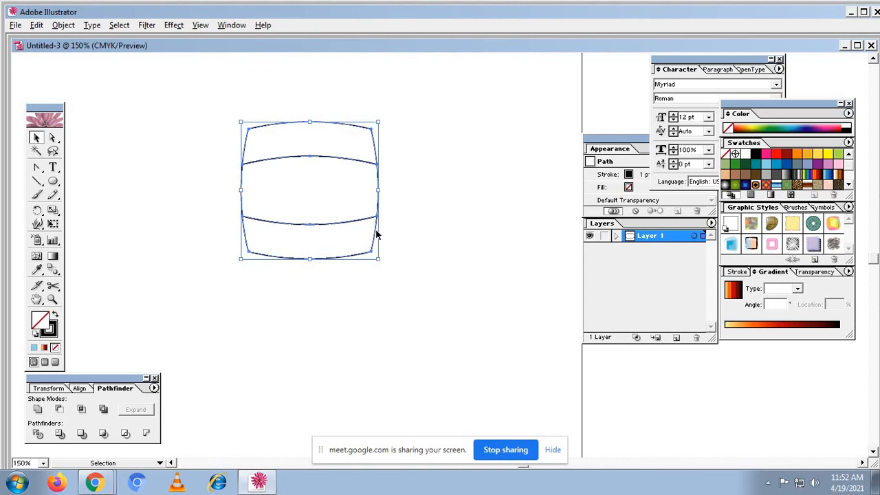
pyautogui.moveTo(371, 232); pyautogui.dragTo(265, 228)
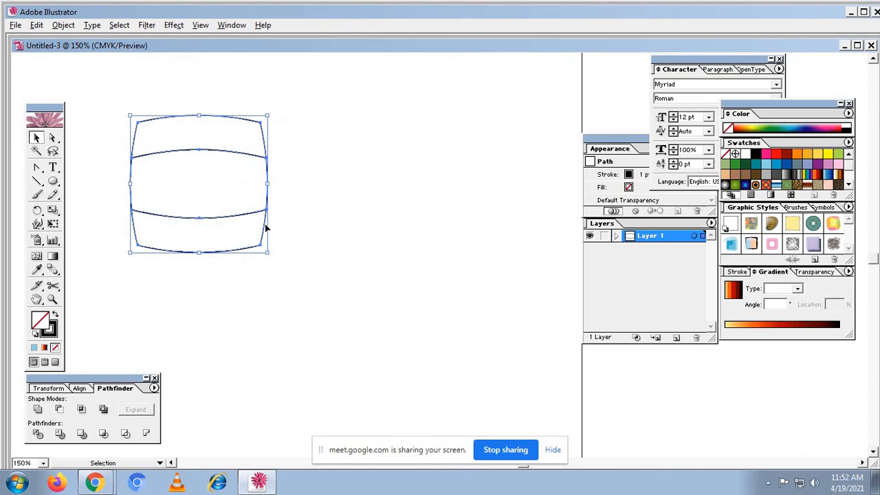
pyautogui.click(196, 84)
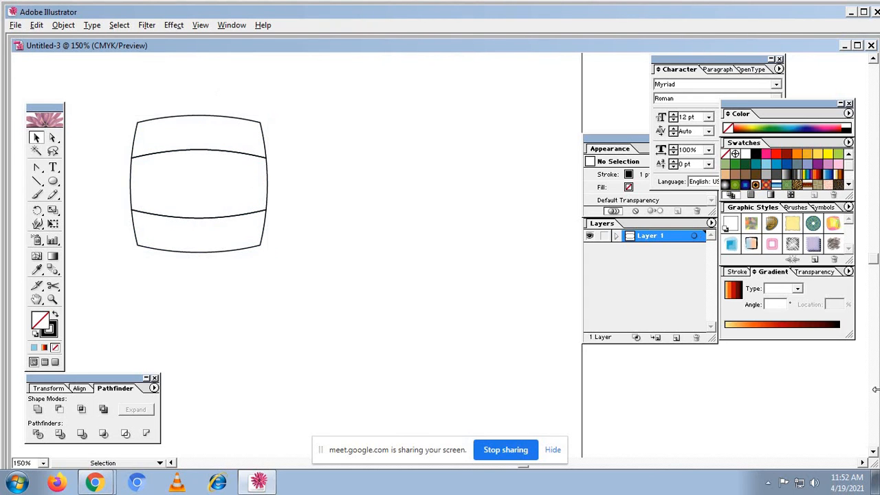
# Add a line of point text with the first person's name in capitals to the right of the banded shape
pyautogui.click(53, 168)
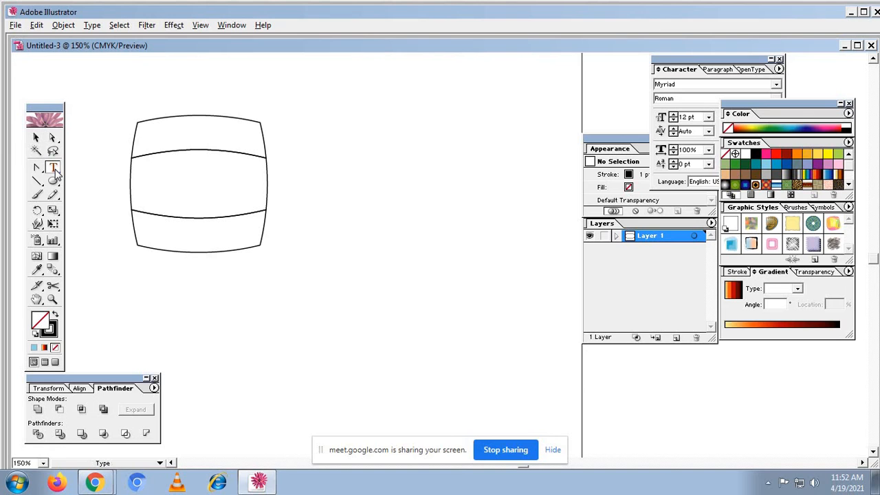
pyautogui.click(332, 133)
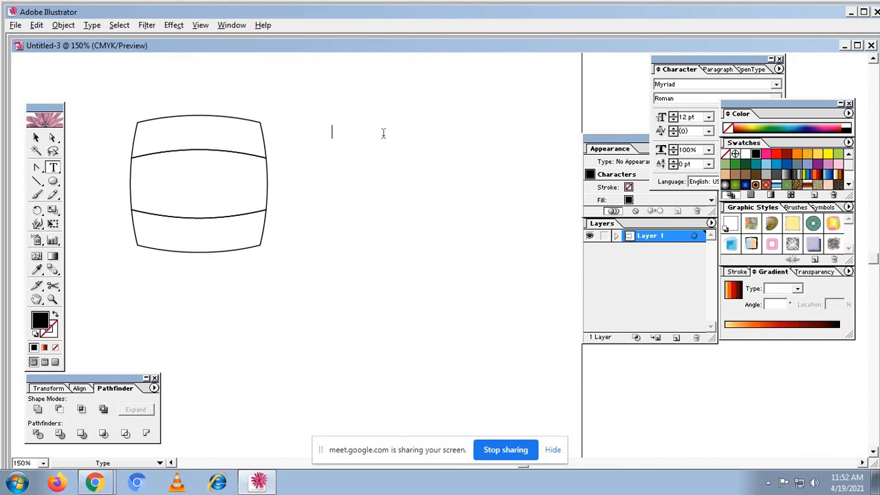
pyautogui.write('a')
pyautogui.press('BackSpace')
pyautogui.write('ARIFUL')
pyautogui.click(41, 139)
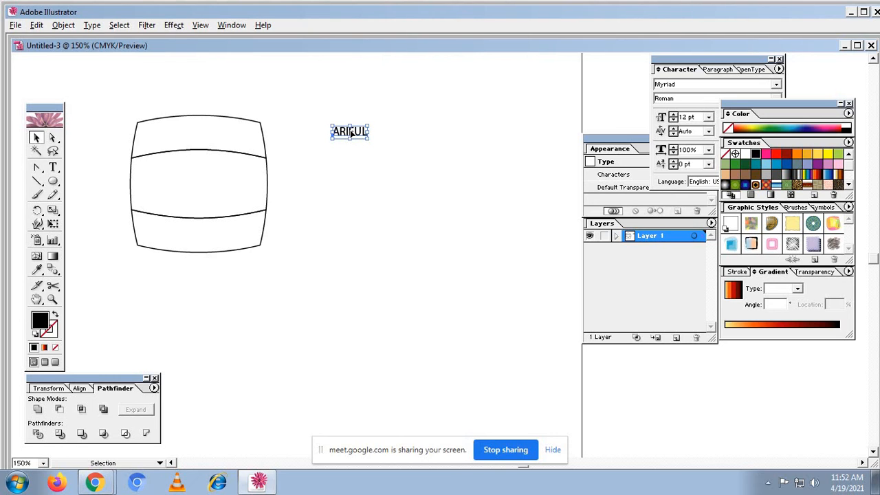
# Duplicate the name text directly below the original and replace the copy's wording with a second name in capitals
pyautogui.moveTo(349, 130); pyautogui.dragTo(356, 154)
pyautogui.click(52, 170)
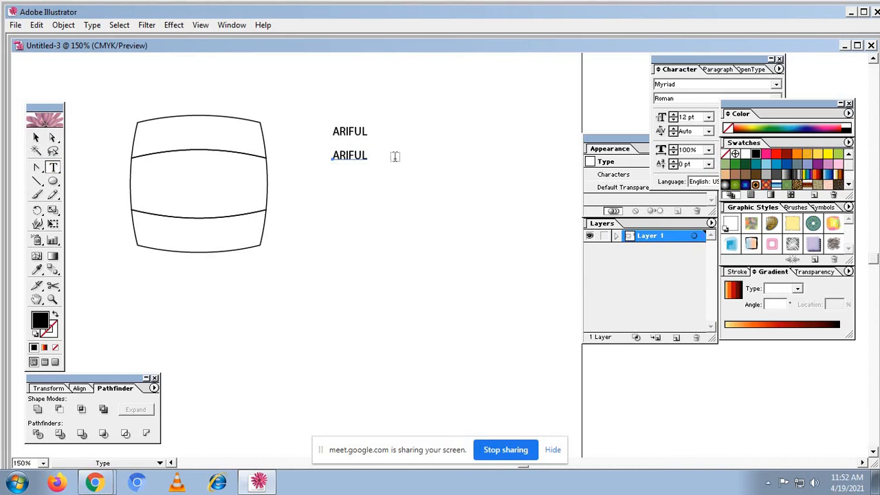
pyautogui.click(367, 156)
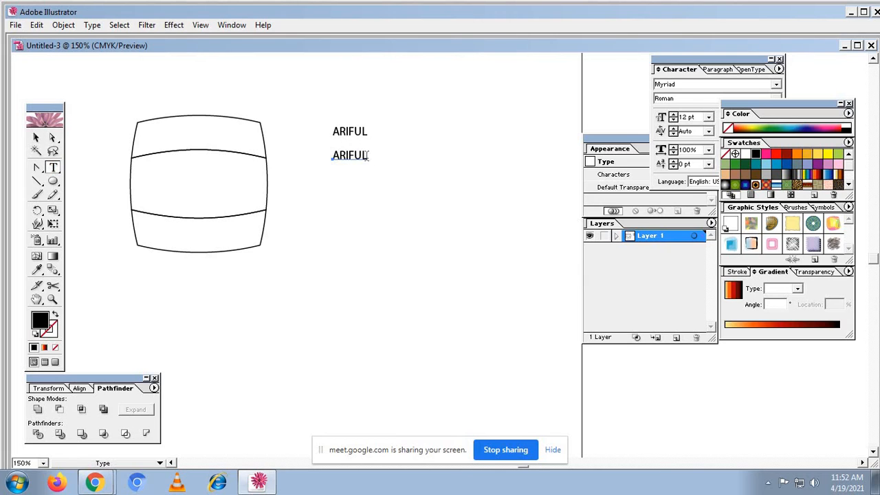
pyautogui.click(37, 137)
pyautogui.doubleClick(362, 158)
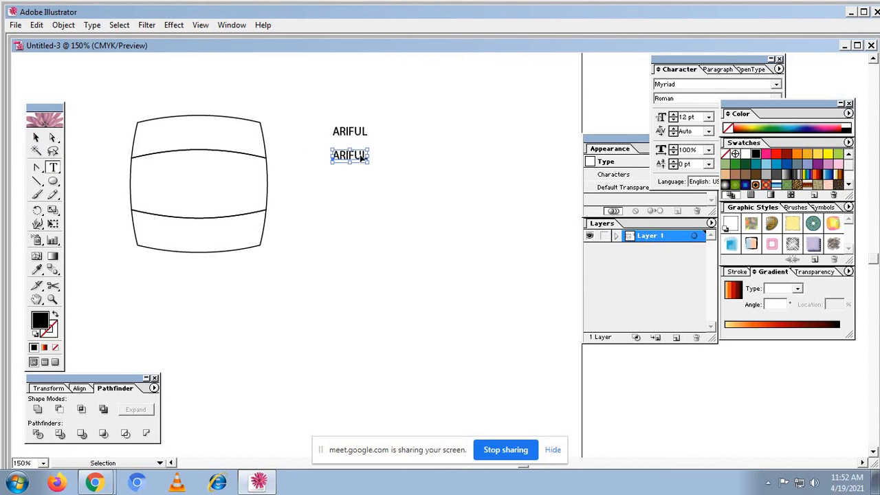
pyautogui.moveTo(366, 155); pyautogui.dragTo(298, 151)
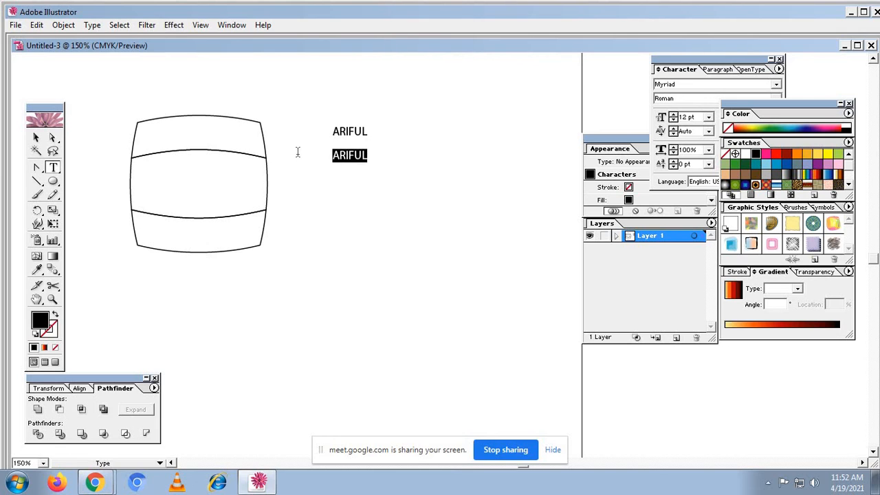
pyautogui.write('AL')
pyautogui.press('BackSpace')
pyautogui.press('BackSpace')
pyautogui.write('A')
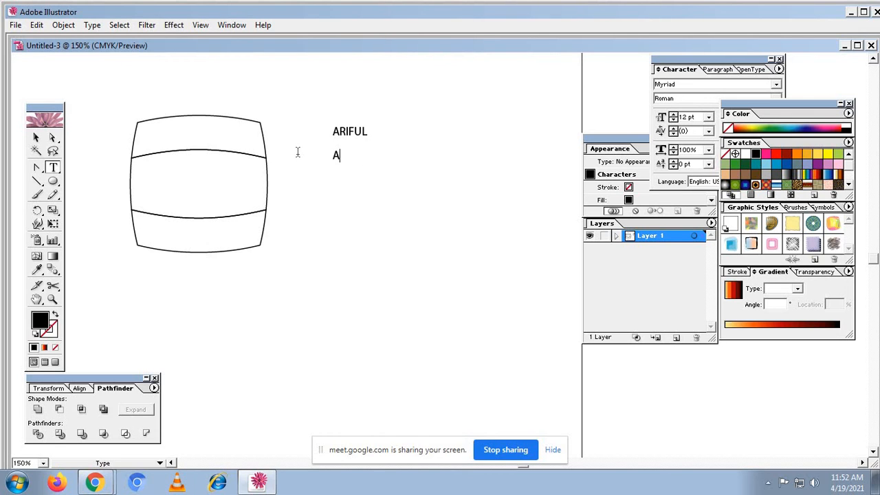
pyautogui.write('LAMIN')
pyautogui.click(36, 137)
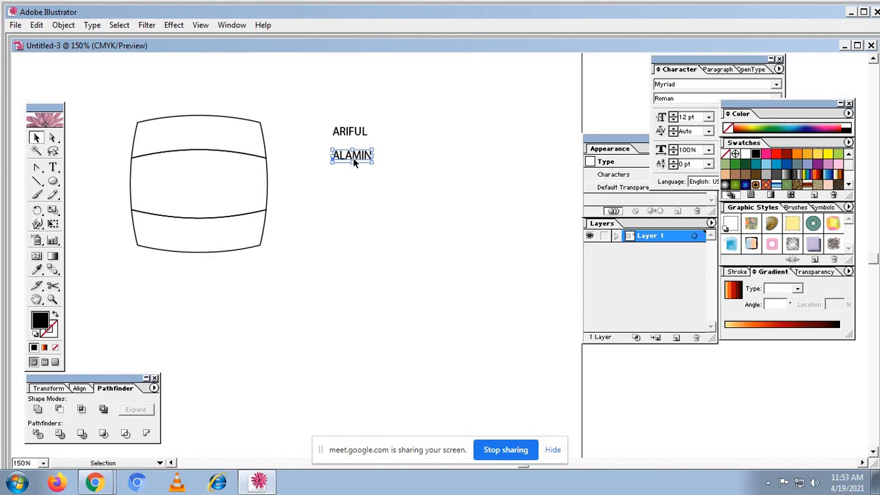
# Duplicate the second name below itself, replace the copy with a third name in capitals and move it closer to the second
pyautogui.moveTo(355, 158); pyautogui.dragTo(357, 199)
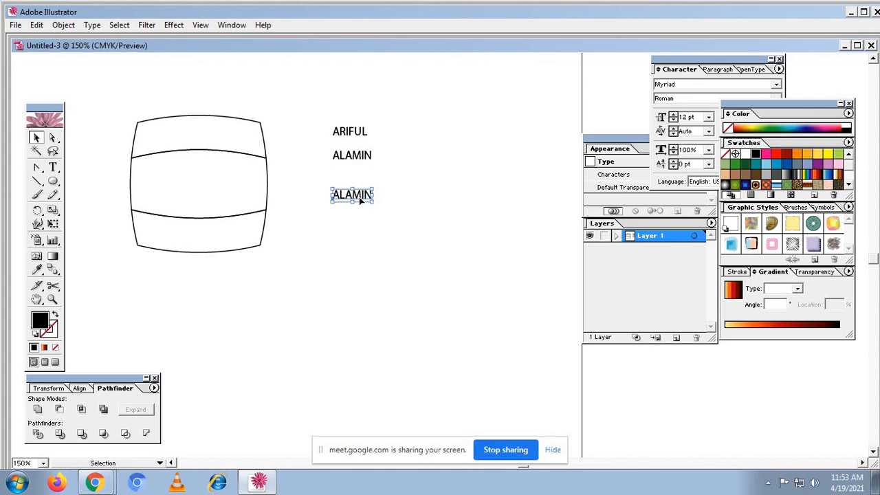
pyautogui.click(53, 167)
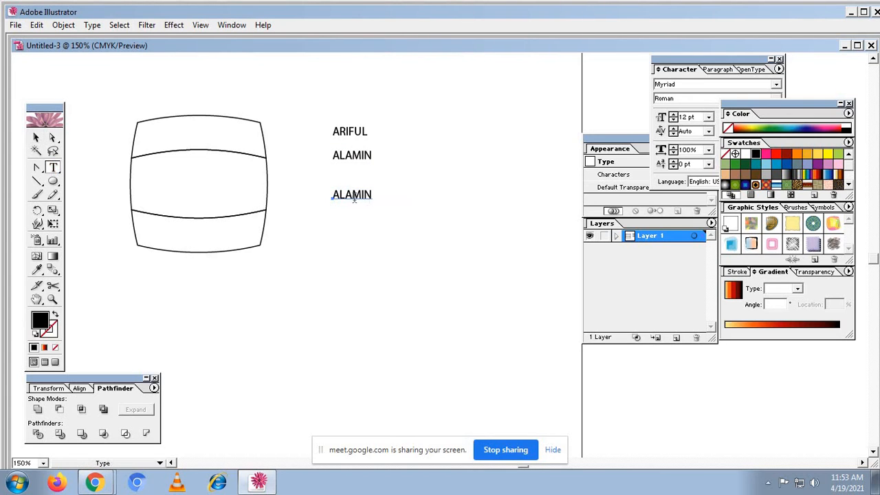
pyautogui.doubleClick(357, 196)
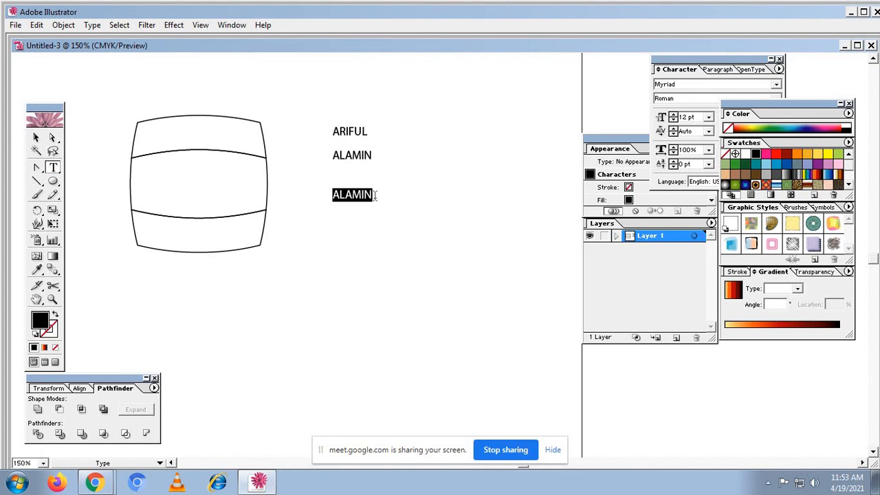
pyautogui.write('sh')
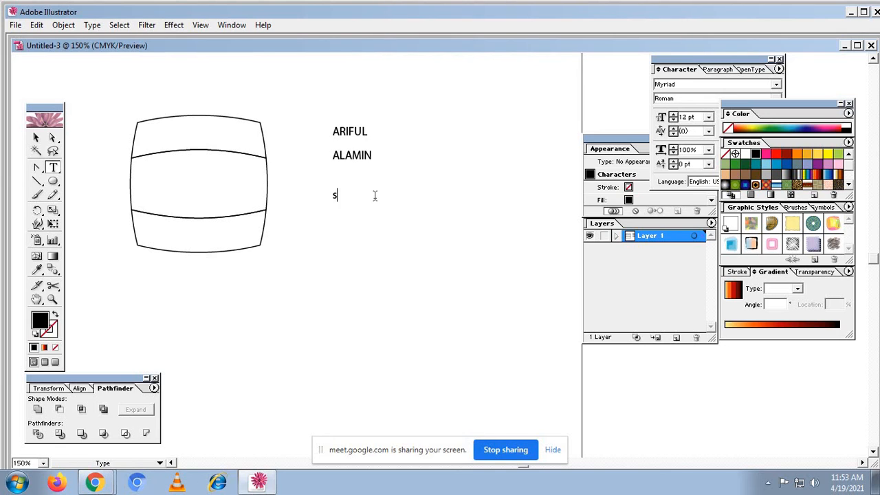
pyautogui.press('BackSpace')
pyautogui.press('BackSpace')
pyautogui.write('SHUVI')
pyautogui.click(36, 136)
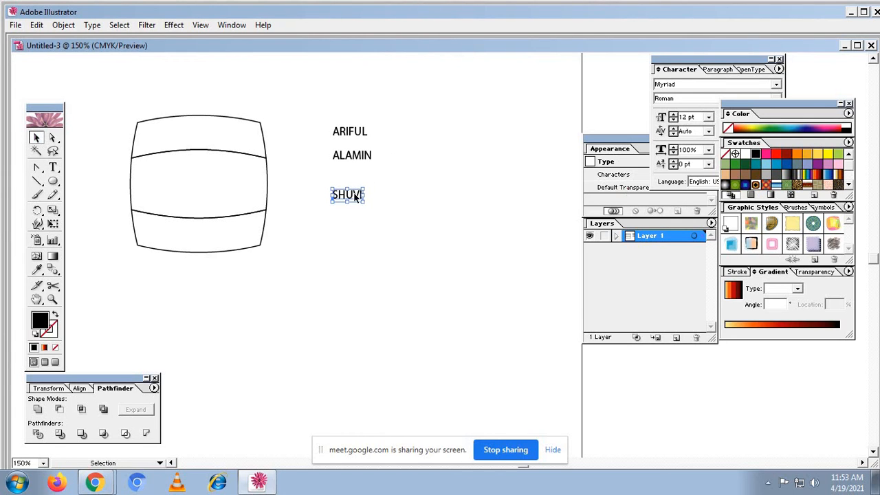
pyautogui.moveTo(359, 195); pyautogui.dragTo(359, 180)
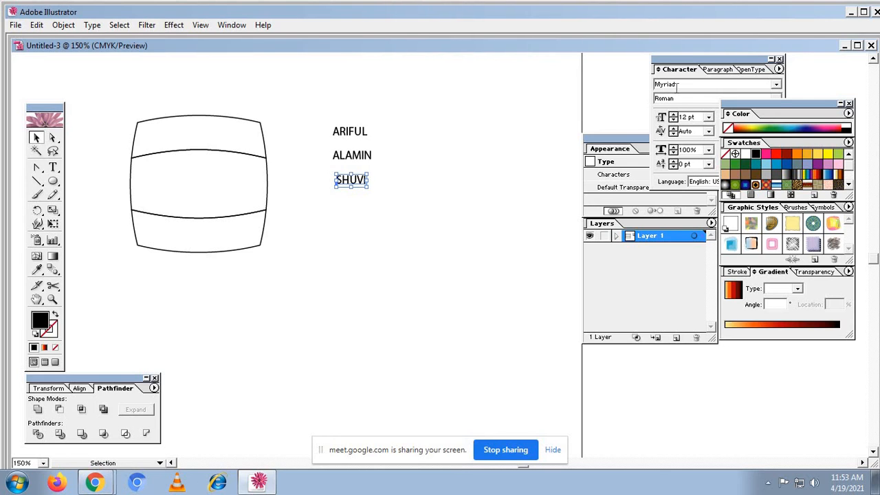
# Try the Sakkal Majalla font on the third name and undo the font change
pyautogui.click(677, 84)
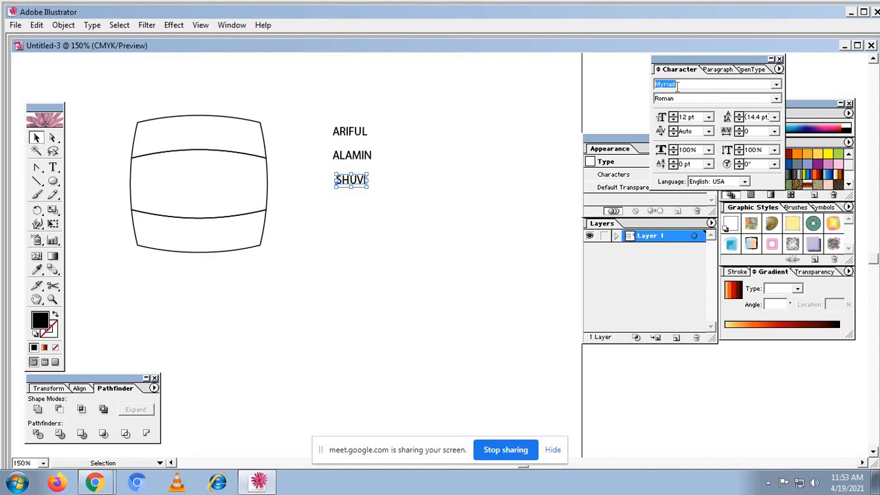
pyautogui.write('Sakkal Majalla')
pyautogui.press('Return')
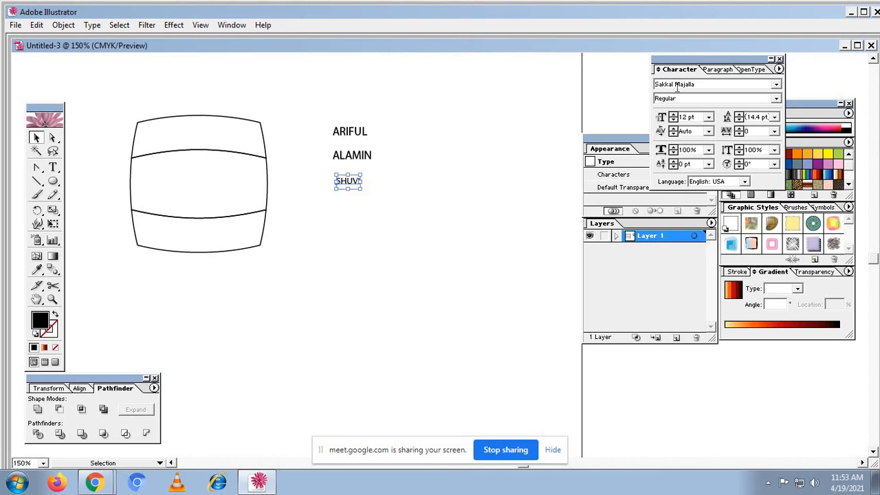
pyautogui.hotkey('ctrl', 'z')
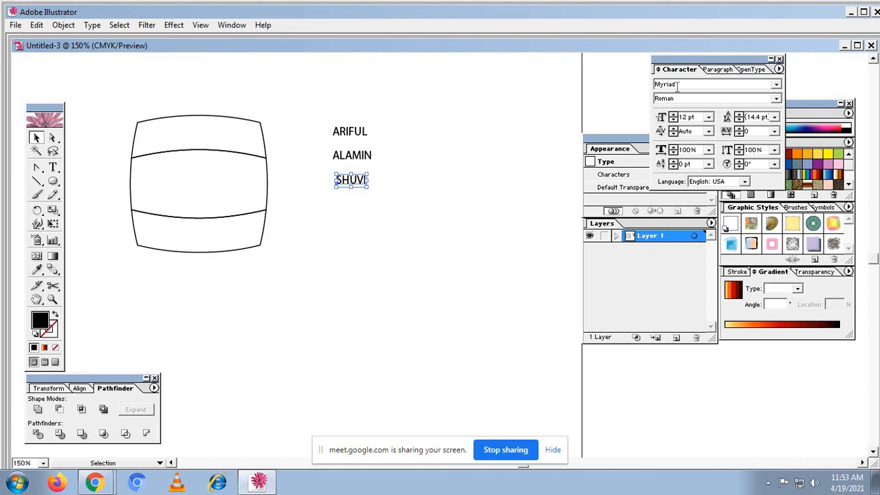
# Browse fonts from Baskerville Old Face onward and set the third name in Berlin Sans FB Demi Bold
pyautogui.click(719, 86)
pyautogui.write('Baskerville Old Face')
pyautogui.click(775, 83)
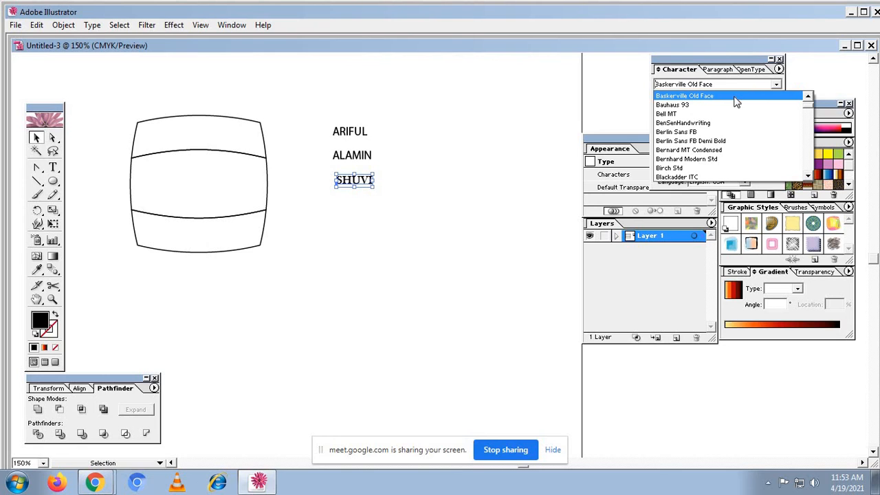
pyautogui.click(734, 142)
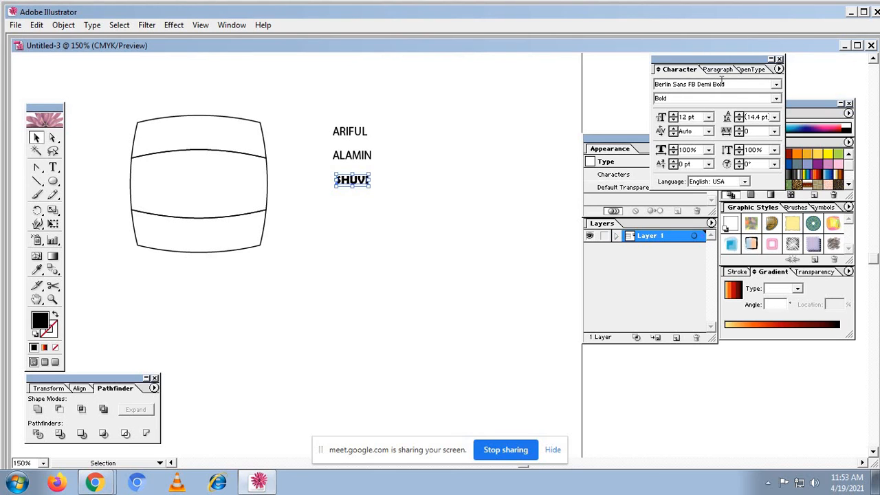
# Copy the third name's font family and apply it, Berlin Sans FB Demi Bold, to the second name
pyautogui.moveTo(734, 87); pyautogui.dragTo(655, 83)
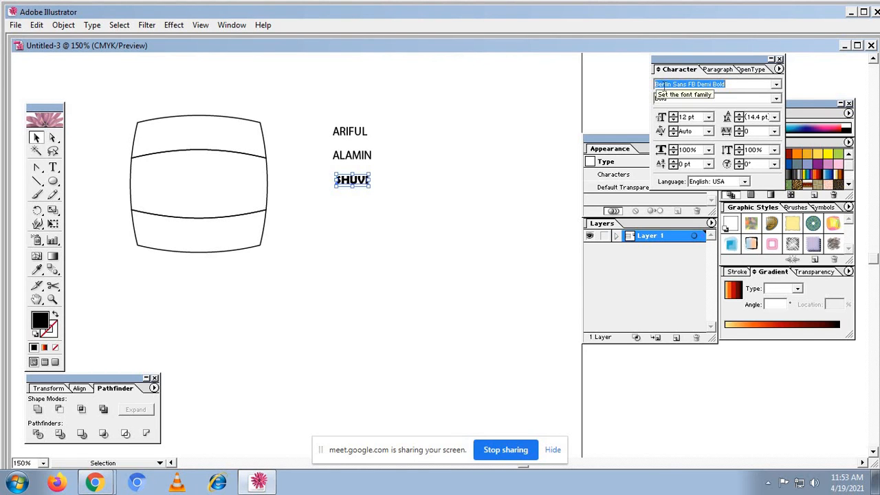
pyautogui.rightClick(672, 87)
pyautogui.click(689, 103)
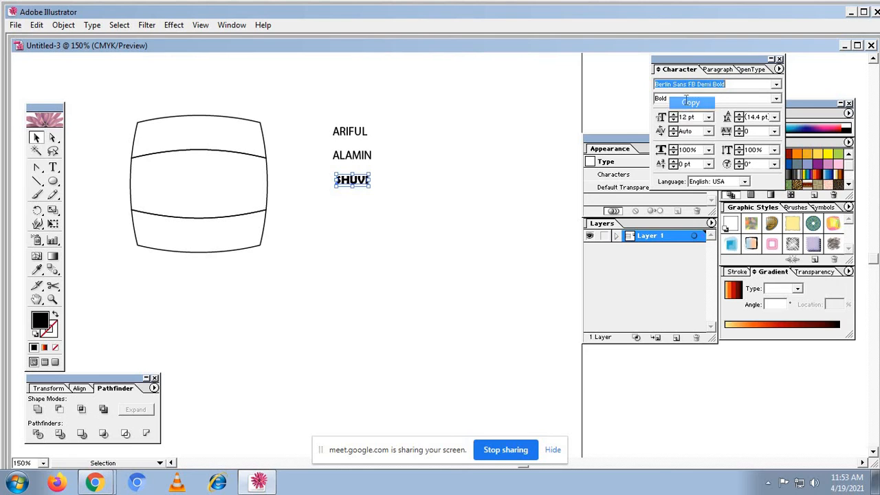
pyautogui.click(362, 157)
pyautogui.click(703, 84)
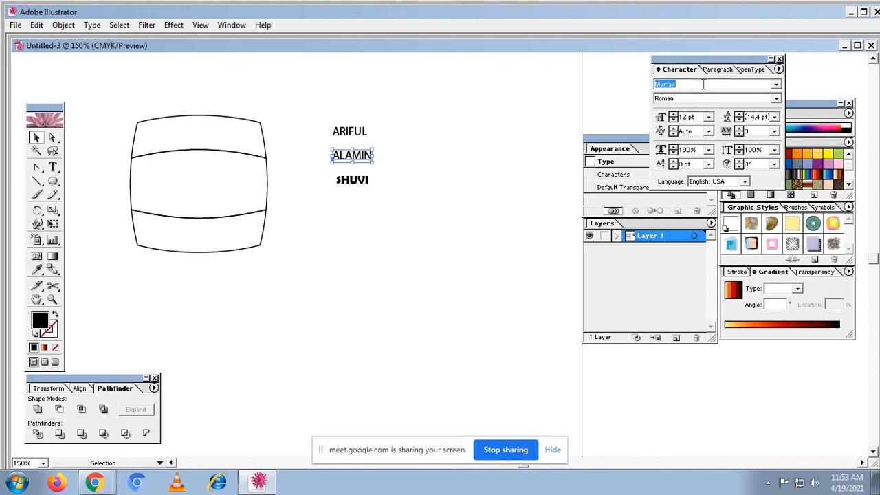
pyautogui.rightClick(702, 83)
pyautogui.click(723, 115)
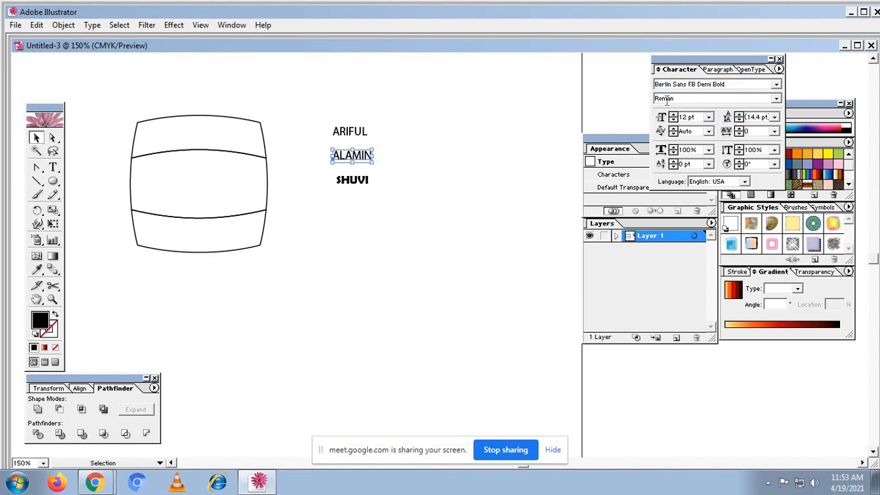
pyautogui.press('Return')
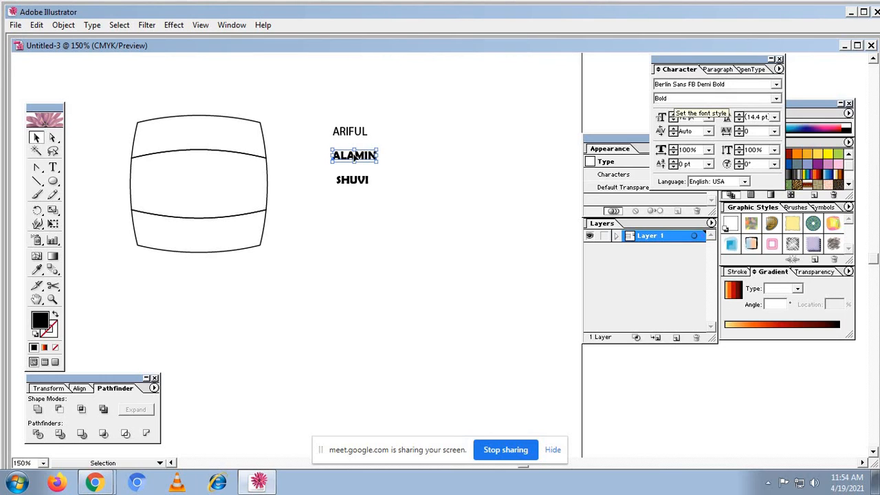
# Apply the copied font family, Berlin Sans FB Demi Bold, to the first name
pyautogui.click(359, 132)
pyautogui.click(696, 82)
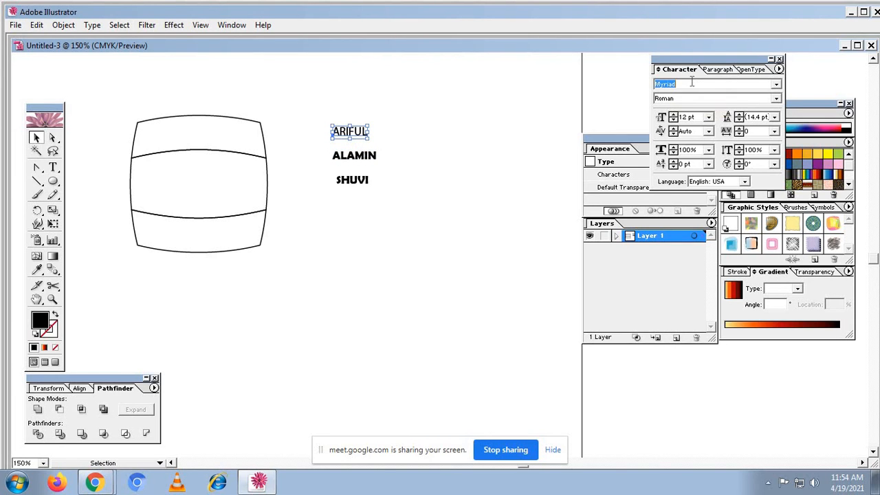
pyautogui.rightClick(691, 82)
pyautogui.click(708, 114)
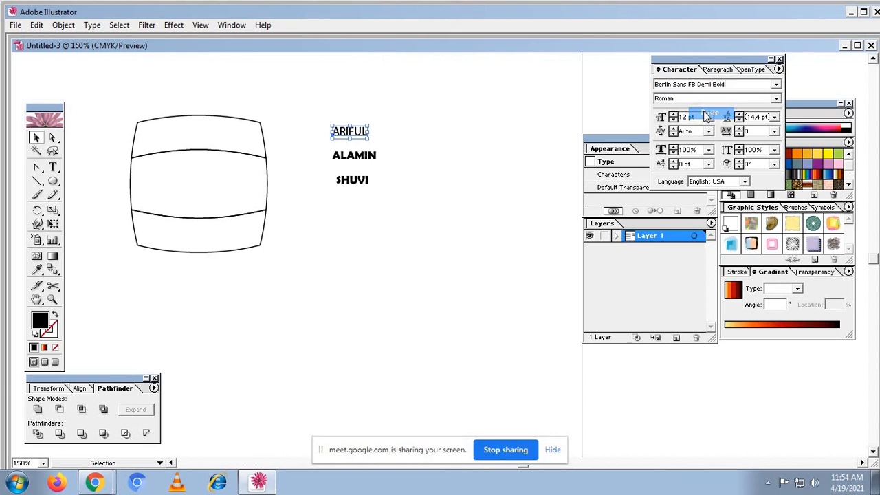
pyautogui.press('Return')
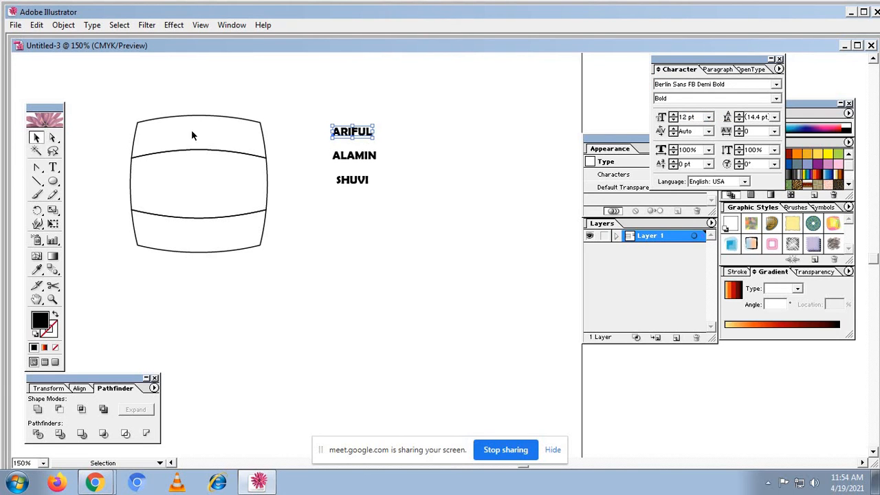
pyautogui.click(286, 94)
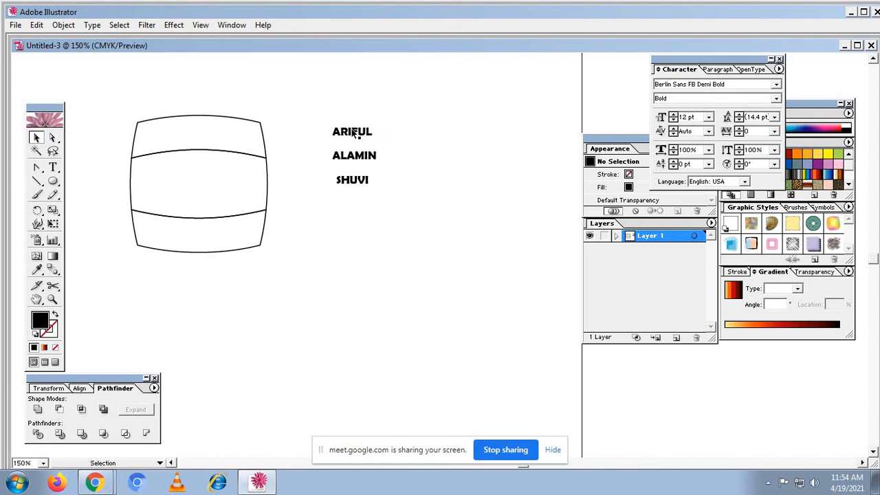
# Try to fit the first name into the upper curved band with Envelope Distort, Make with Top Object
pyautogui.click(352, 132)
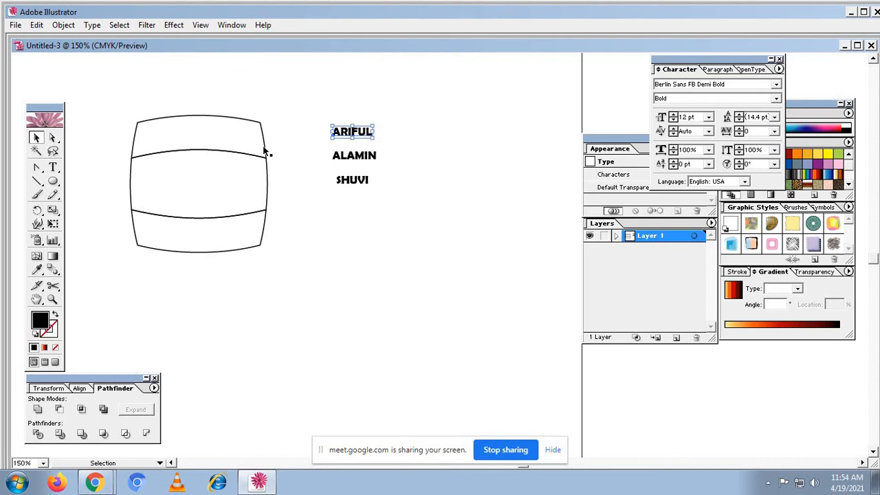
pyautogui.keyDown('shift'); pyautogui.click(266, 150); pyautogui.keyUp('shift')
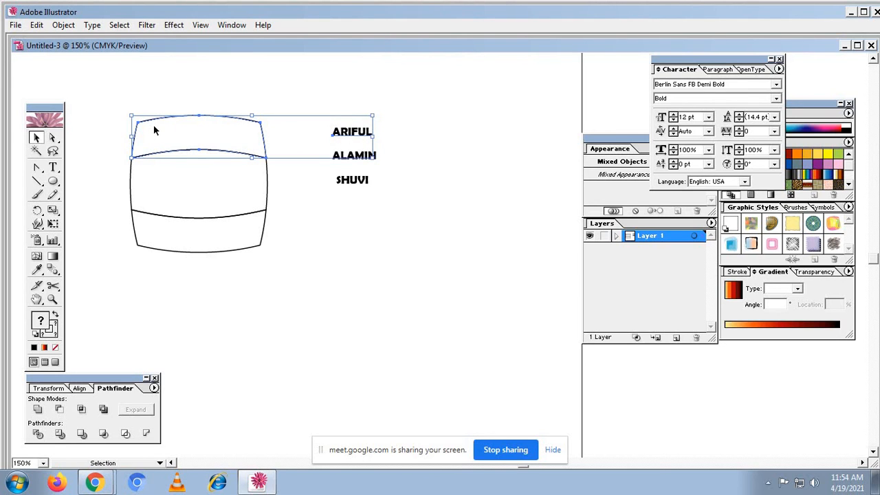
pyautogui.click(64, 26)
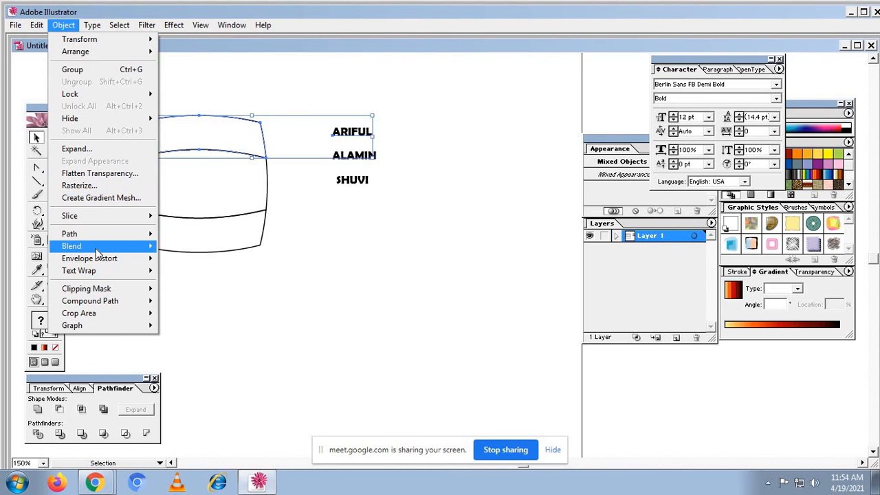
pyautogui.moveTo(97, 250)
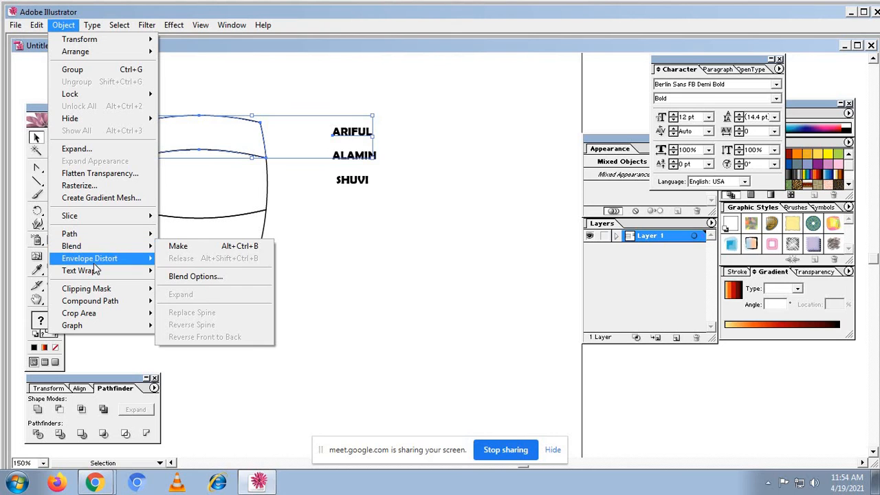
pyautogui.moveTo(110, 266)
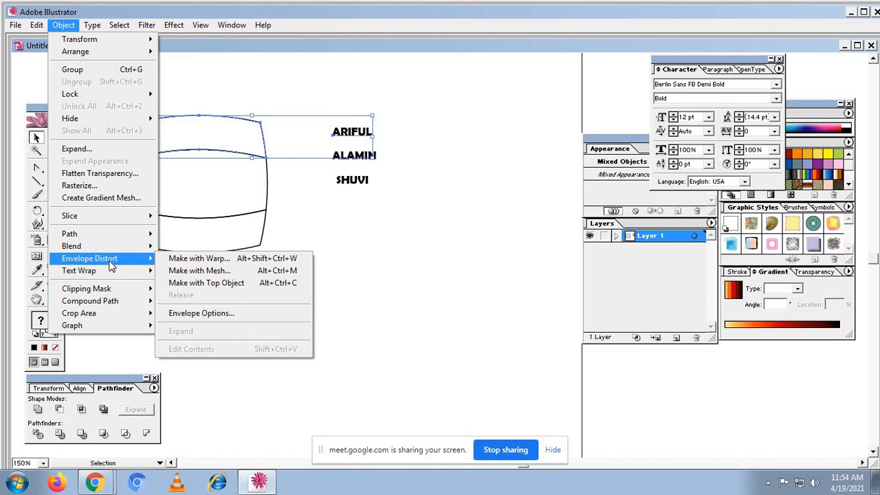
pyautogui.click(237, 287)
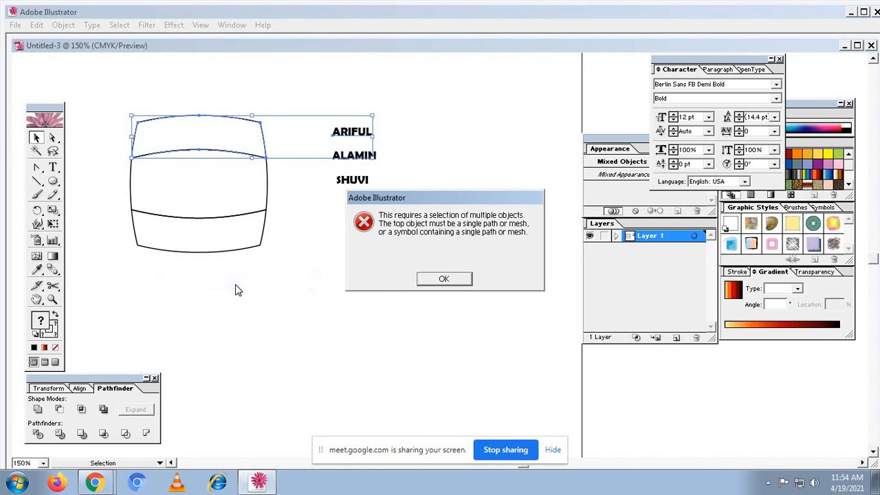
pyautogui.click(442, 284)
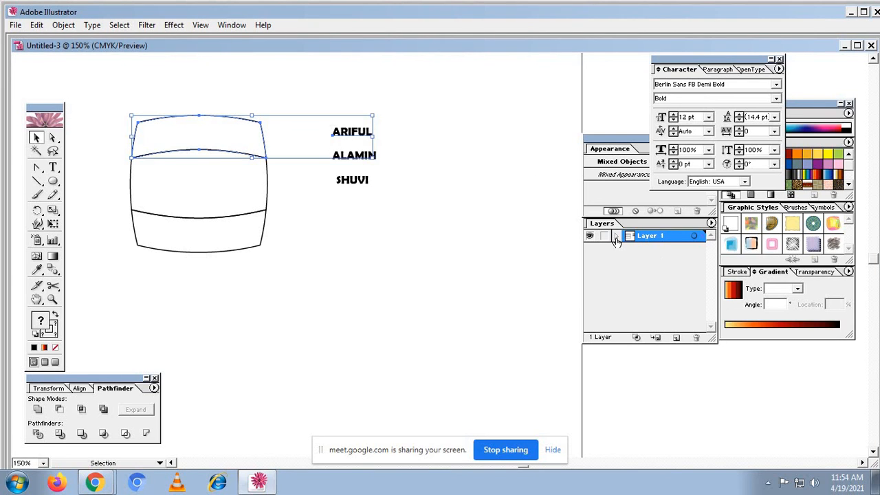
# Expand Layer 1 to show its objects and bring all three curved bands to the front, above the names
pyautogui.click(616, 237)
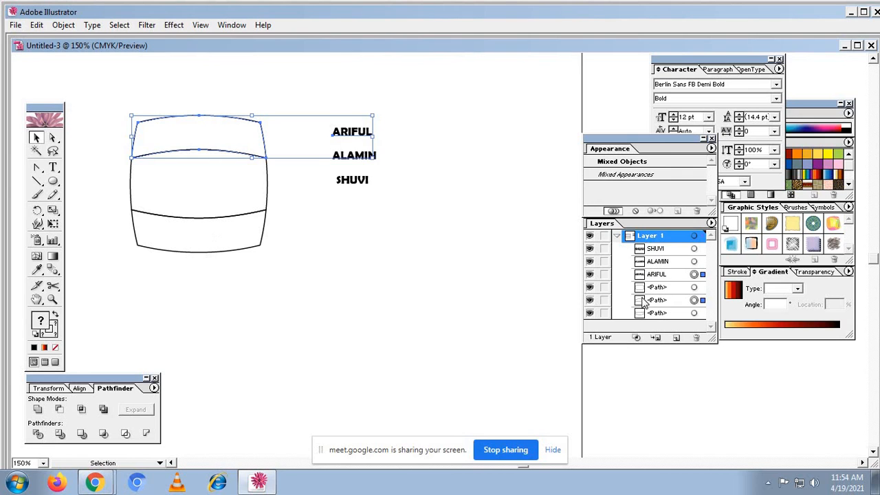
pyautogui.moveTo(189, 93); pyautogui.dragTo(252, 313)
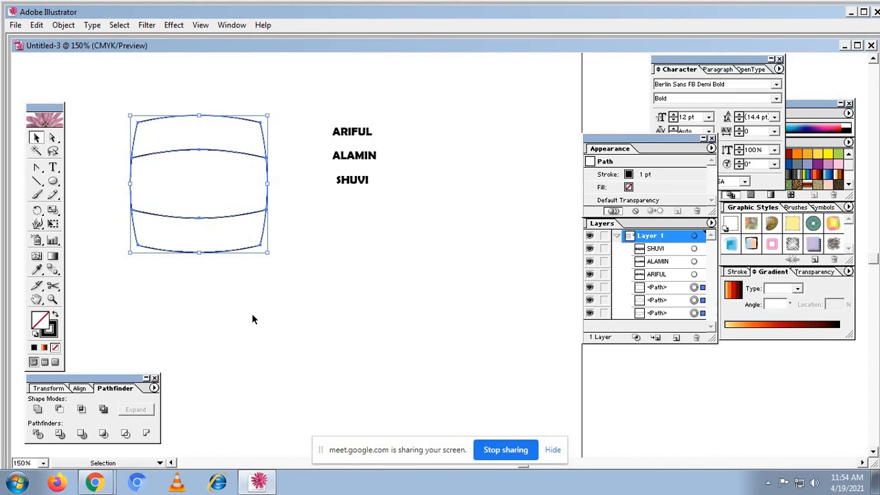
pyautogui.click(62, 26)
pyautogui.moveTo(76, 59)
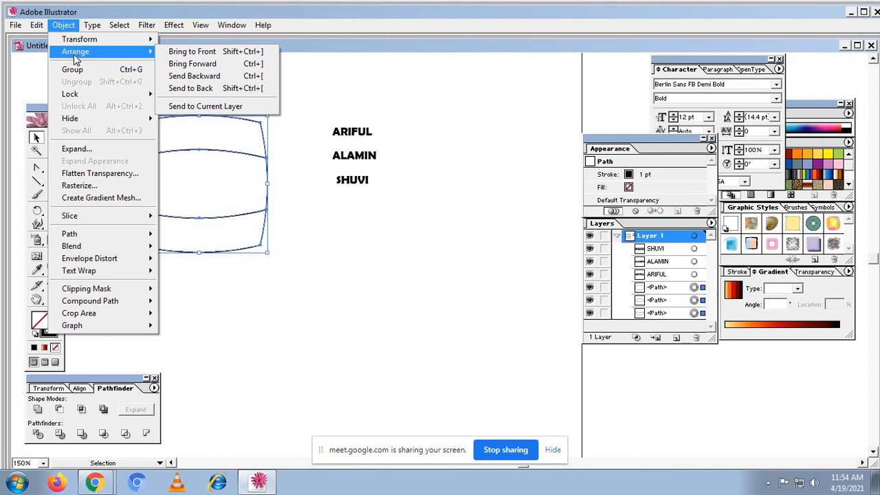
pyautogui.click(202, 55)
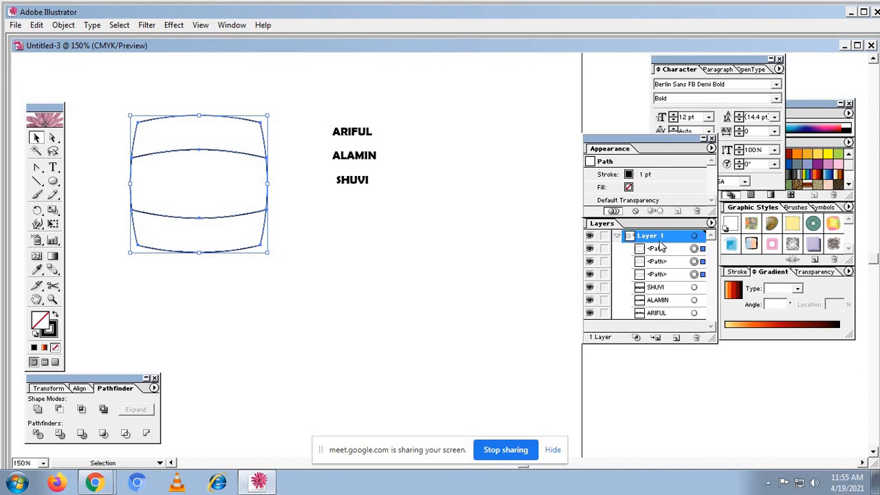
pyautogui.click(470, 239)
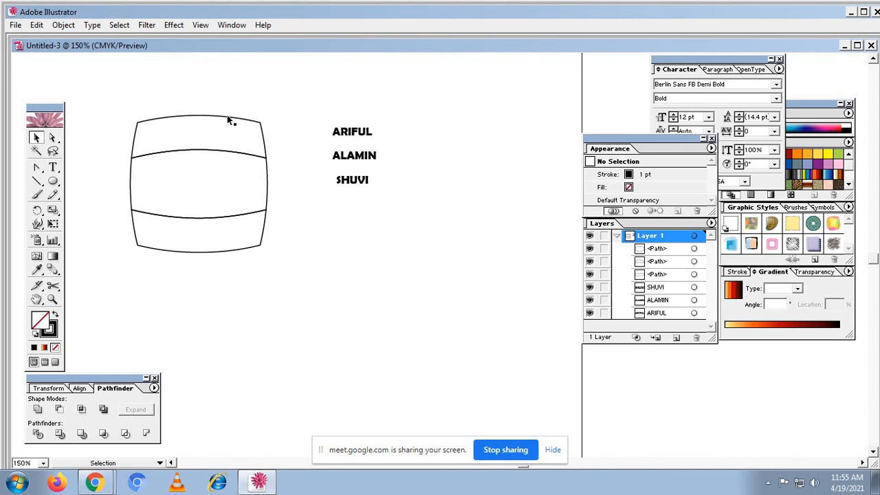
# Warp the first name into the upper curved band with Envelope Distort, Make with Top Object
pyautogui.click(228, 117)
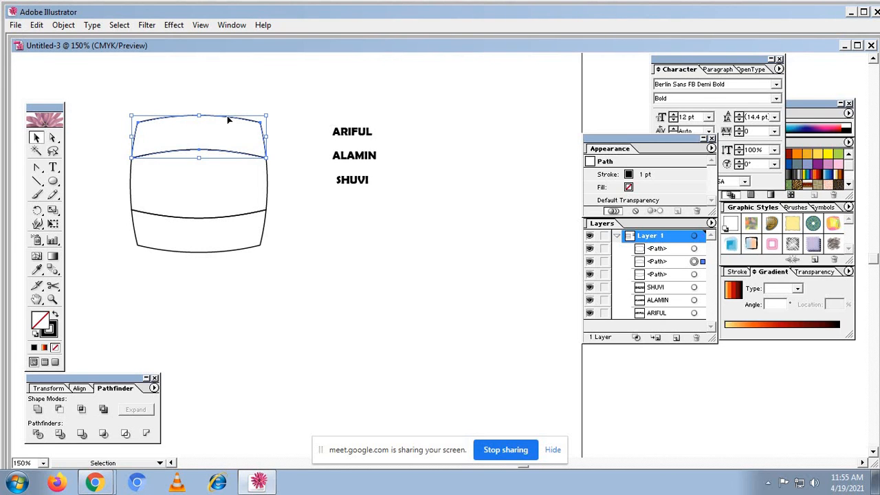
pyautogui.keyDown('shift'); pyautogui.click(356, 137); pyautogui.keyUp('shift')
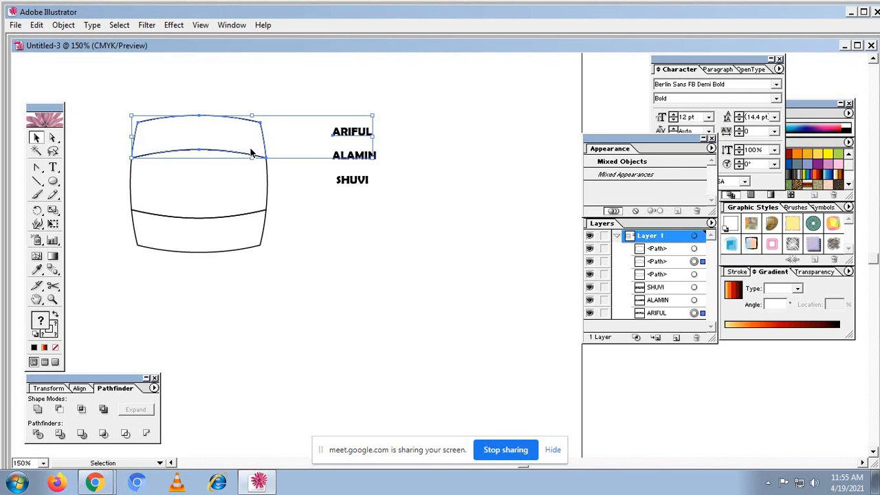
pyautogui.click(63, 24)
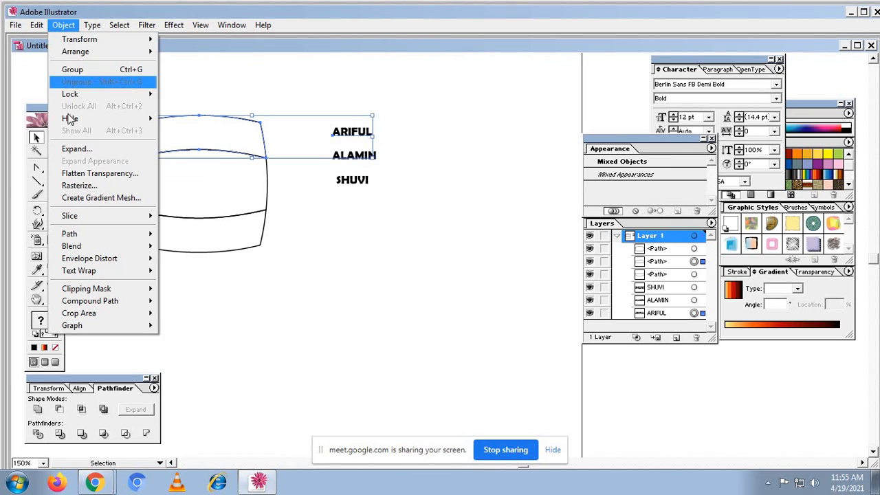
pyautogui.moveTo(74, 250)
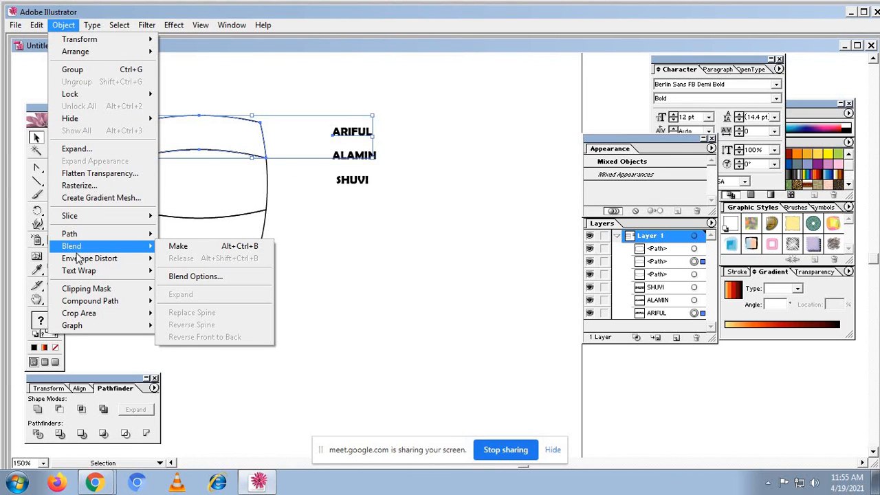
pyautogui.click(237, 285)
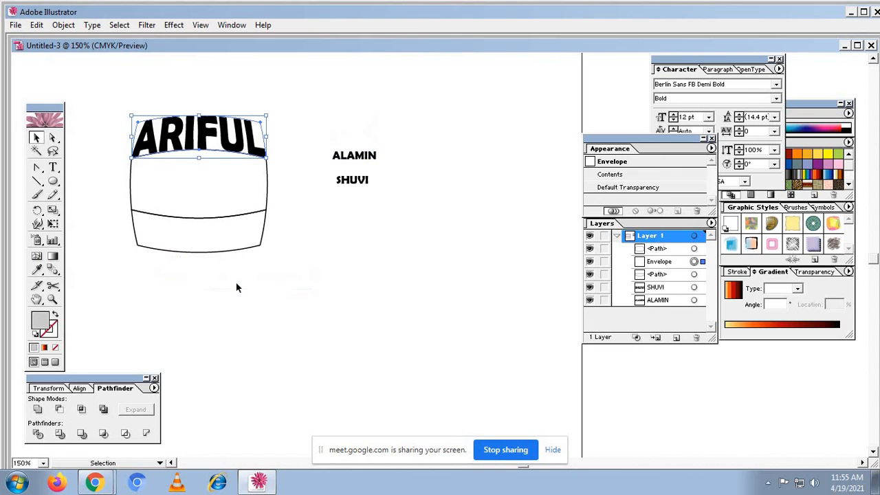
pyautogui.click(325, 254)
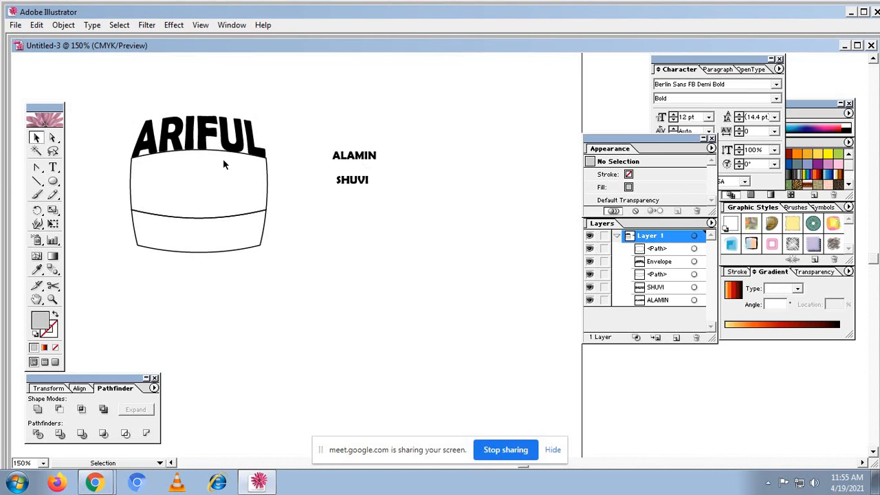
# Warp the second name into the middle curved band with Envelope Distort, Make with Top Object
pyautogui.click(342, 159)
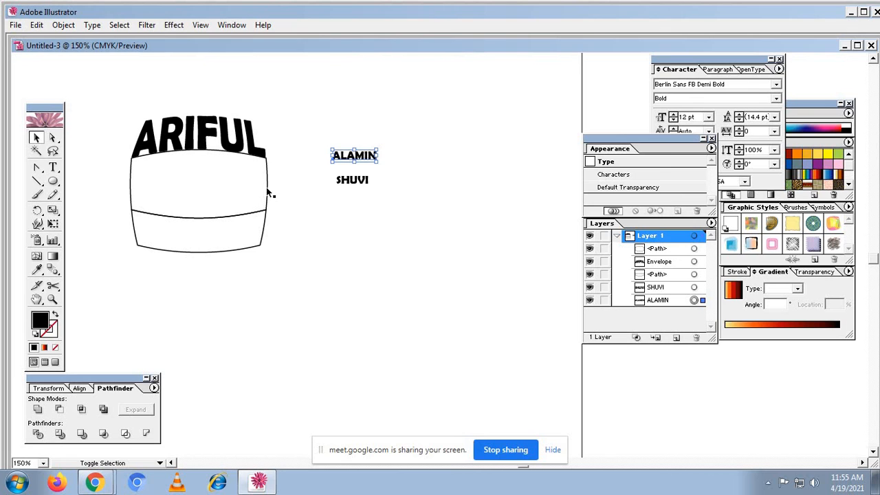
pyautogui.keyDown('shift'); pyautogui.click(267, 192); pyautogui.keyUp('shift')
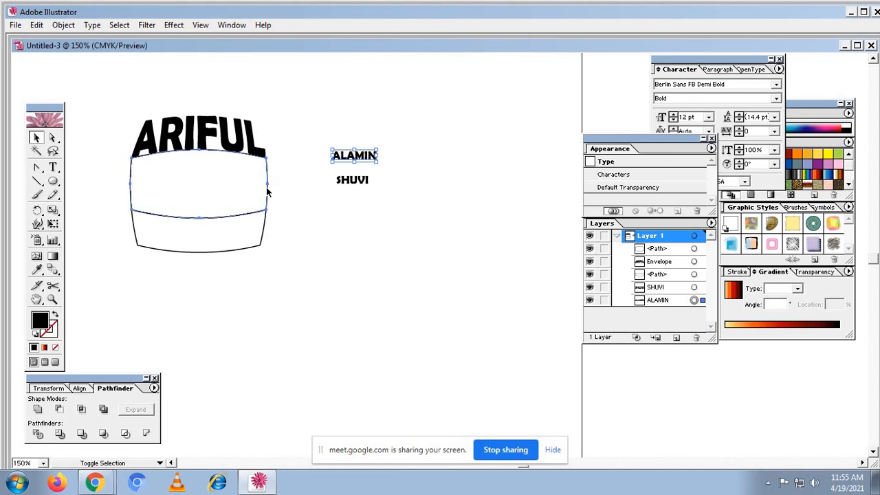
pyautogui.click(63, 25)
pyautogui.moveTo(86, 247)
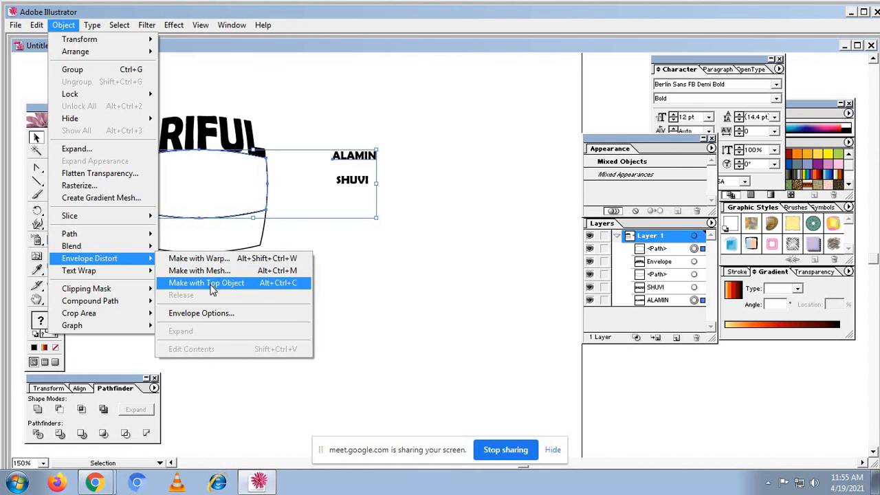
pyautogui.click(212, 284)
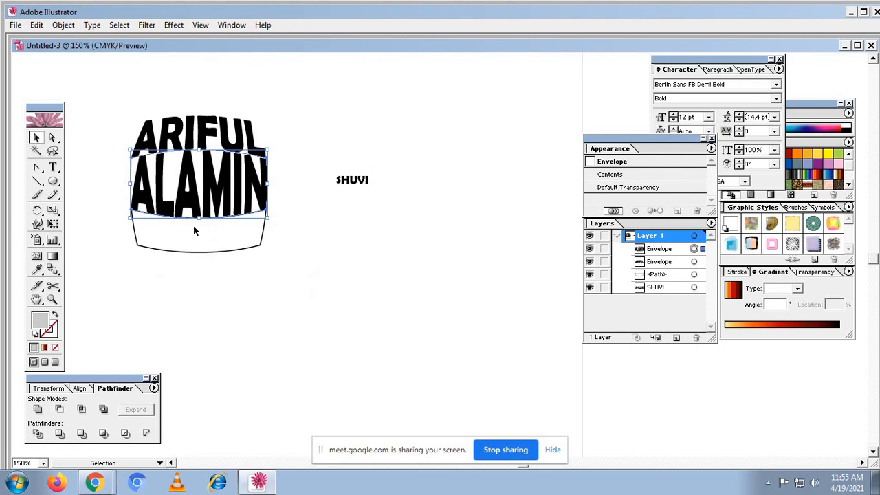
pyautogui.click(222, 255)
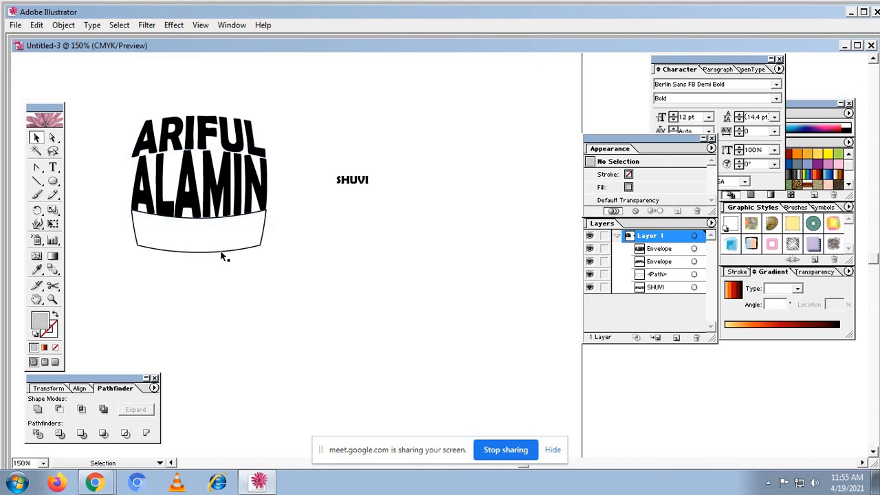
# Warp the third name into the lower curved band with Envelope Distort, Make with Top Object
pyautogui.click(220, 252)
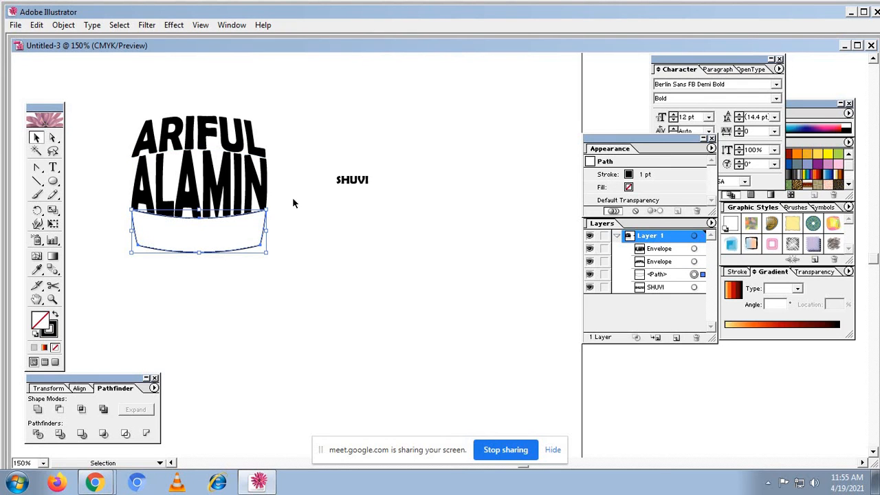
pyautogui.keyDown('shift'); pyautogui.click(349, 183); pyautogui.keyUp('shift')
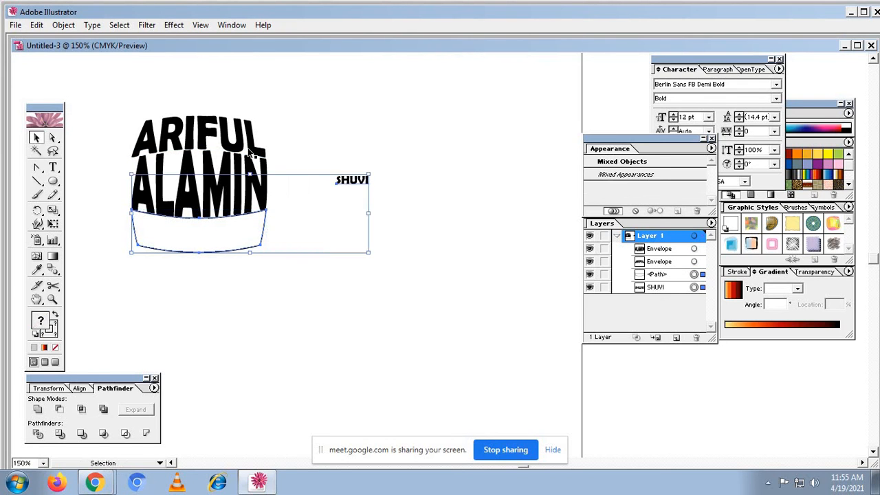
pyautogui.click(64, 25)
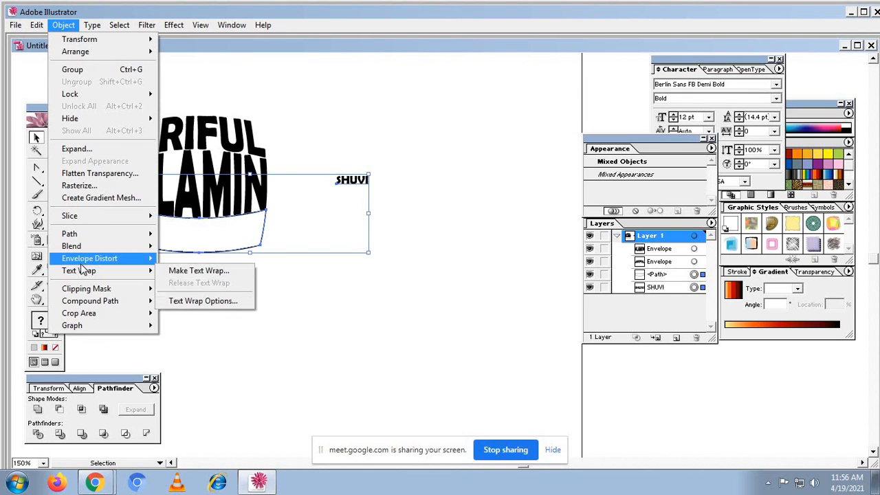
pyautogui.moveTo(83, 259)
pyautogui.click(197, 282)
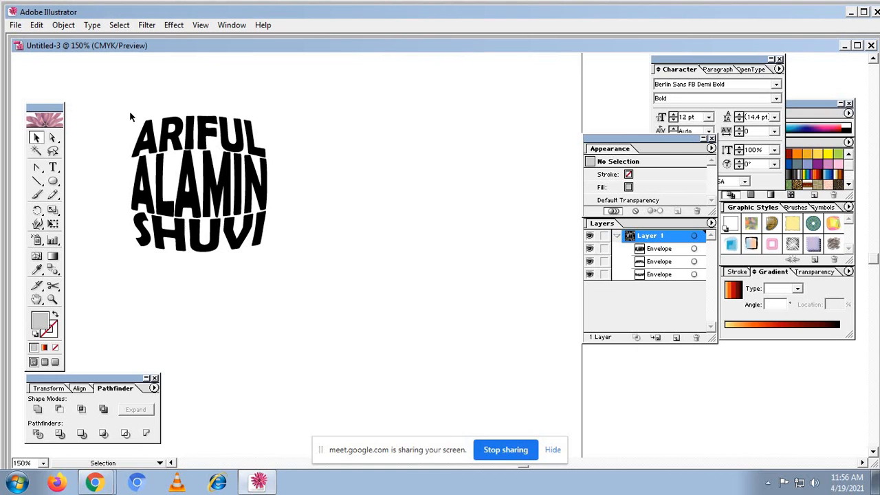
# Move the three warped names together to the right into the empty area of the page
pyautogui.moveTo(129, 111); pyautogui.dragTo(244, 233)
pyautogui.moveTo(235, 200); pyautogui.dragTo(376, 202)
pyautogui.click(445, 215)
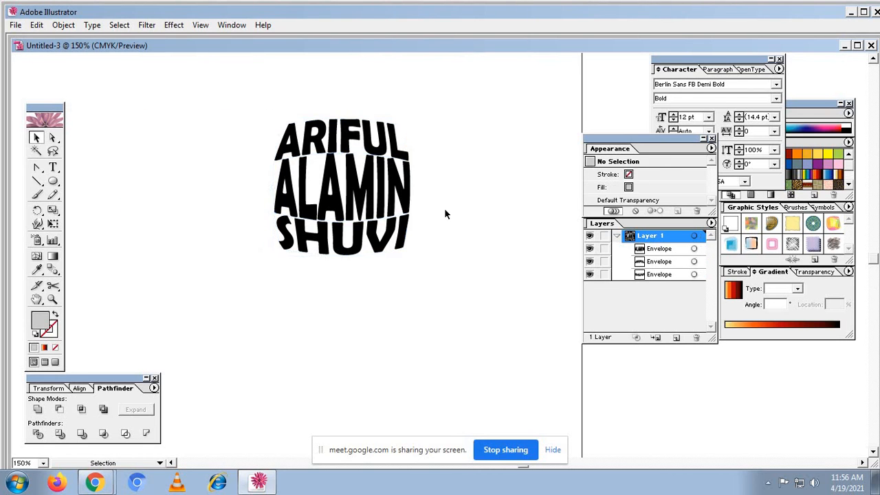
pyautogui.moveTo(279, 84); pyautogui.dragTo(393, 365)
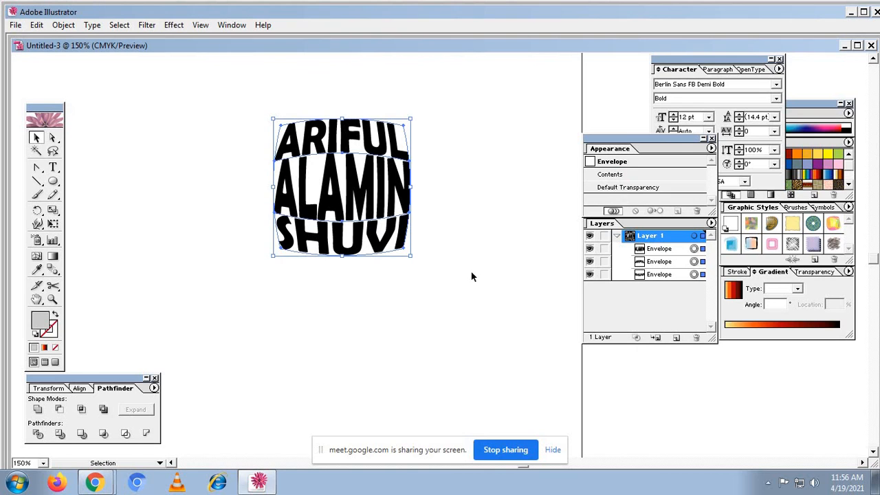
pyautogui.click(472, 276)
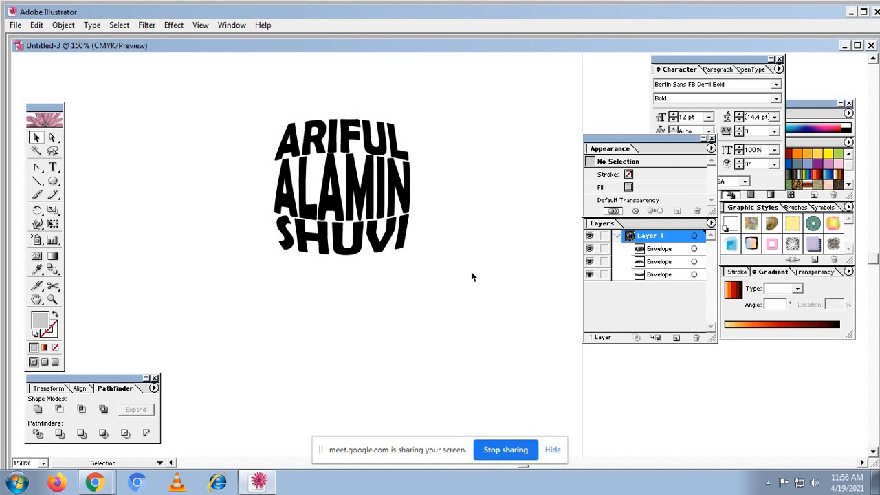
pyautogui.hotkey('ctrl', '=')
pyautogui.hotkey('ctrl', '=')
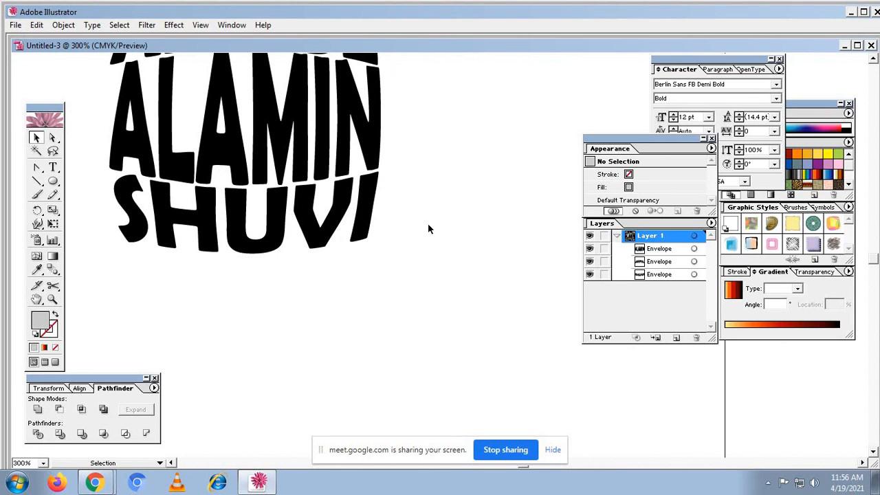
# Try to recolour the middle warped name with a colour swatch
pyautogui.press('space')
pyautogui.moveTo(430, 185); pyautogui.dragTo(475, 291)
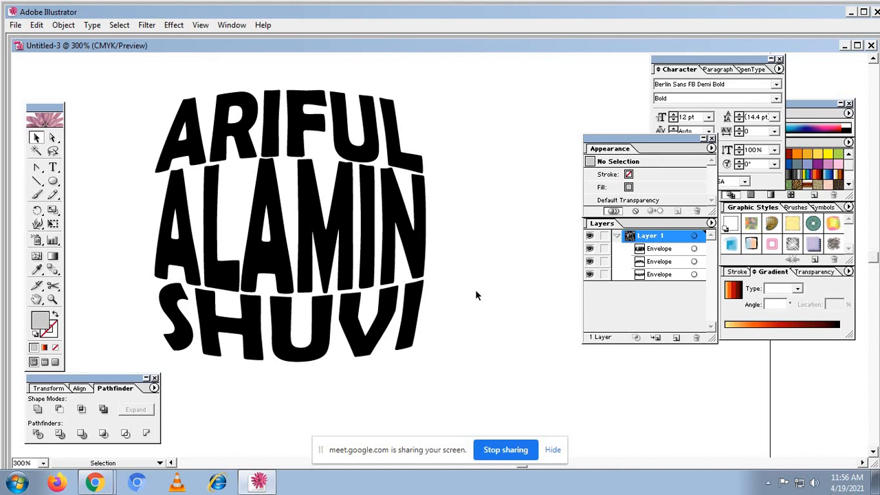
pyautogui.click(358, 157)
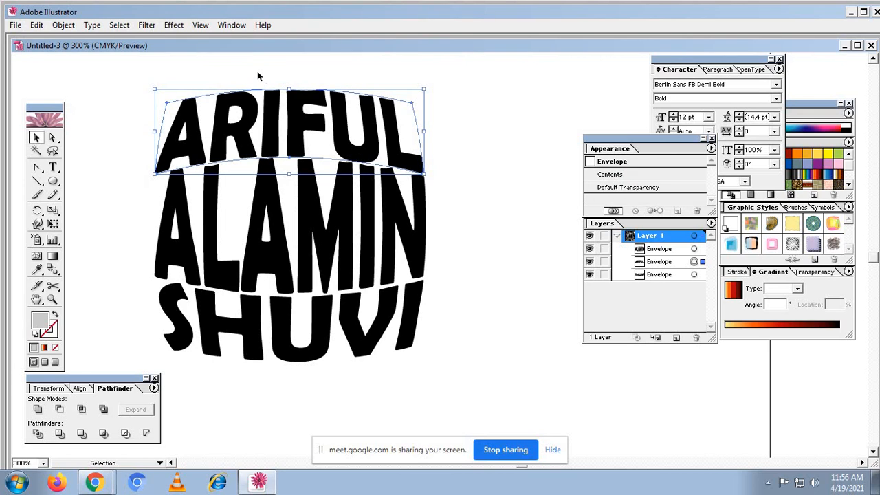
pyautogui.click(404, 230)
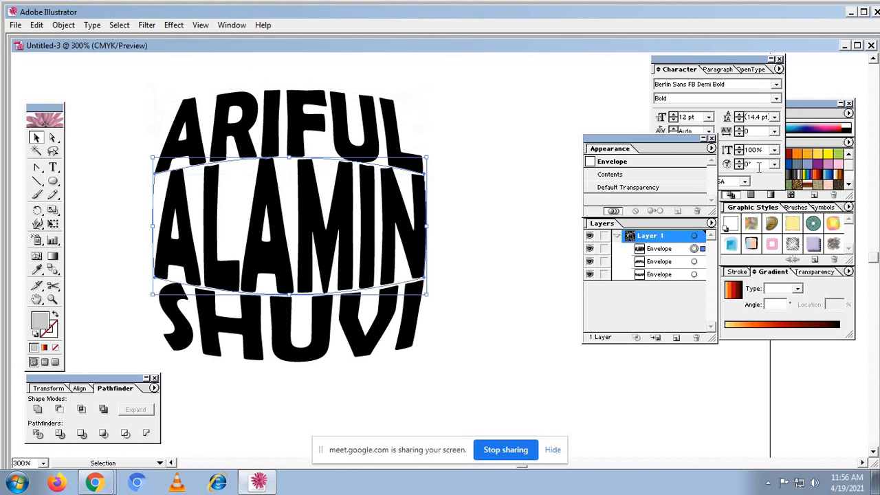
pyautogui.click(810, 167)
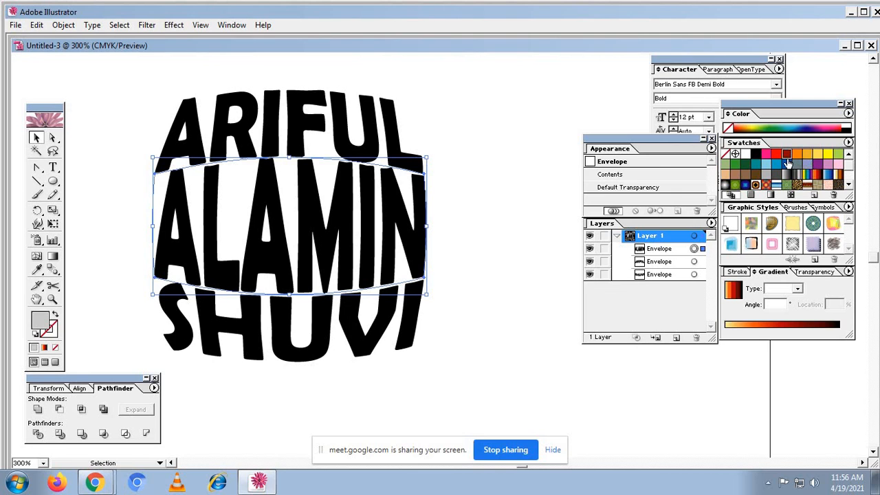
pyautogui.click(460, 123)
# Expand all three envelope-warped names with Object and Fill enabled
pyautogui.moveTo(197, 87); pyautogui.dragTo(432, 382)
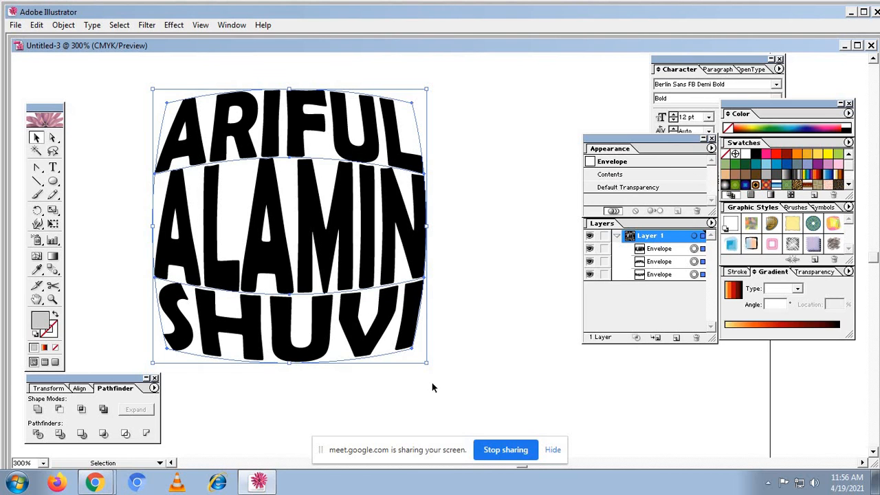
pyautogui.click(62, 29)
pyautogui.click(94, 150)
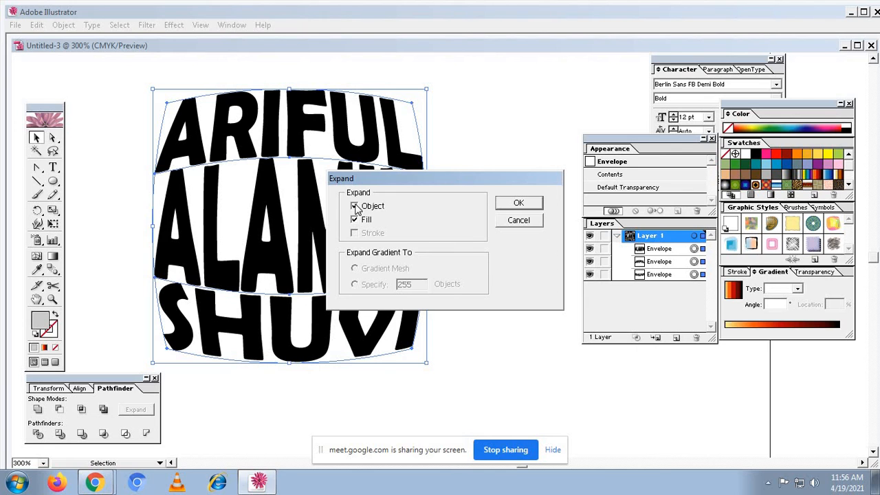
pyautogui.click(523, 204)
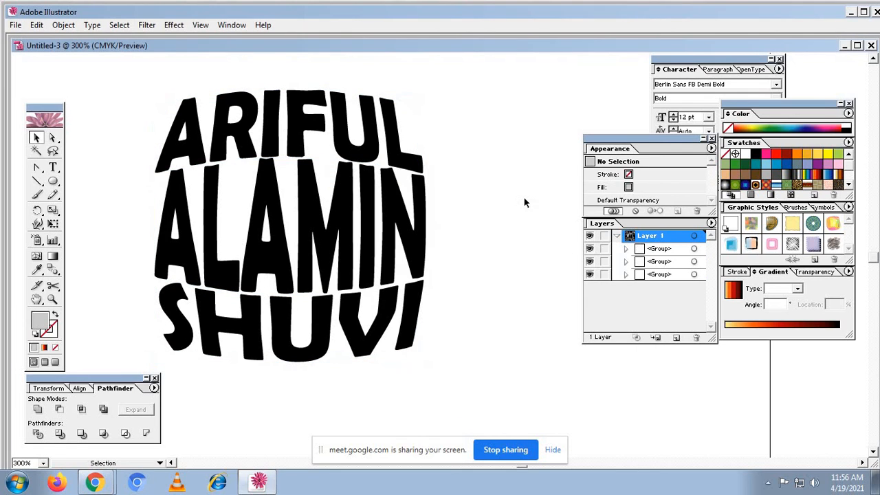
# Try to fill the expanded upper name with the red swatch
pyautogui.click(370, 151)
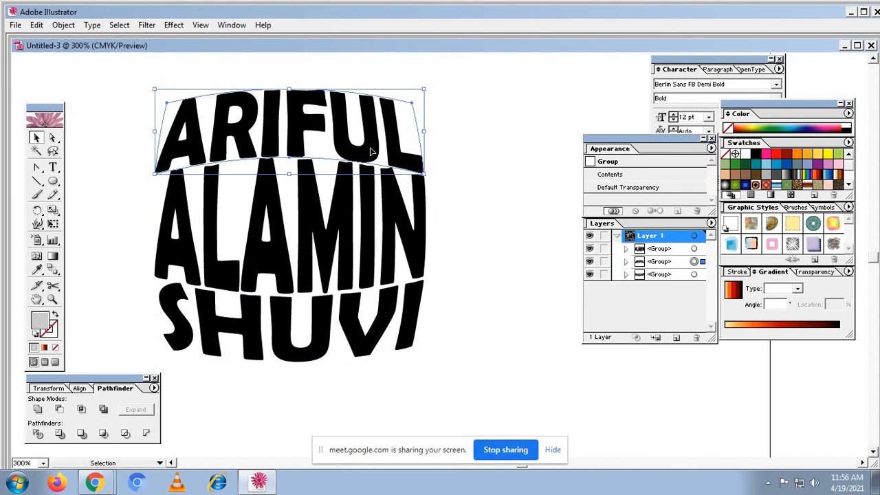
pyautogui.click(775, 154)
pyautogui.click(506, 124)
# Expand the three name groups again with Object and Fill enabled to turn the letters into editable paths
pyautogui.moveTo(262, 65); pyautogui.dragTo(364, 345)
pyautogui.click(63, 25)
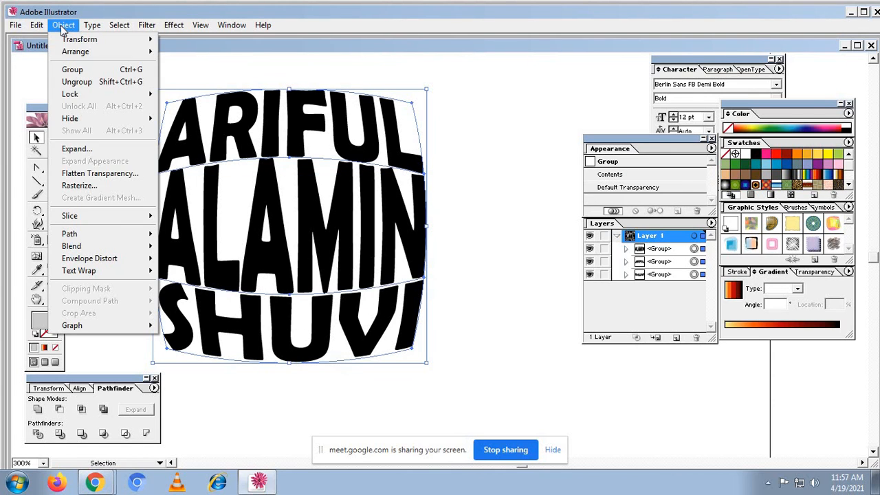
pyautogui.click(77, 150)
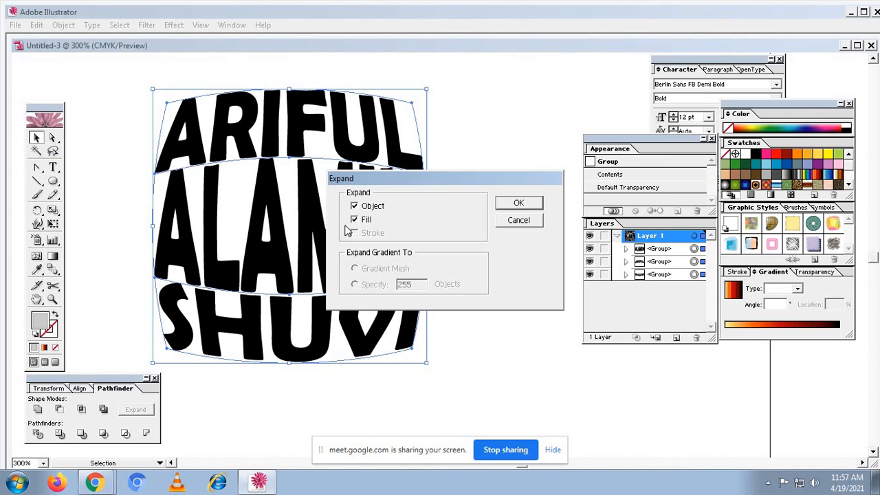
pyautogui.click(518, 208)
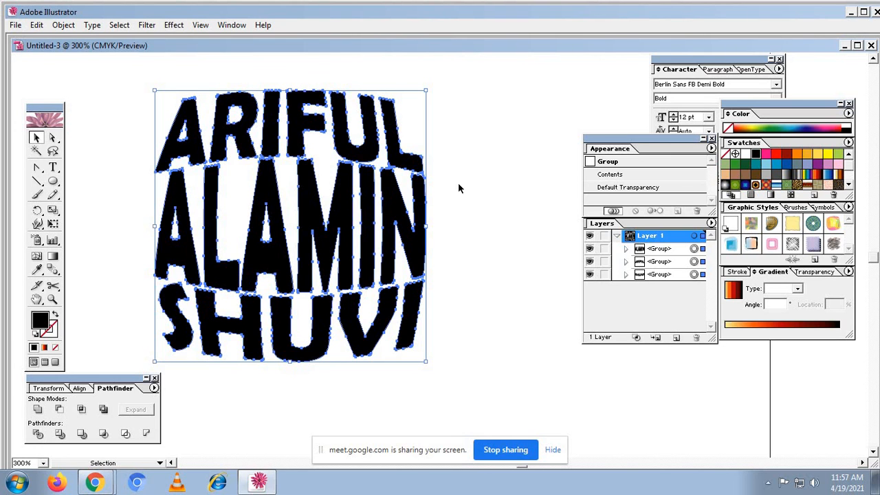
pyautogui.click(477, 184)
# Fill the upper name with the yellow-orange-red-black linear gradient swatch after trying a solid blue
pyautogui.click(401, 159)
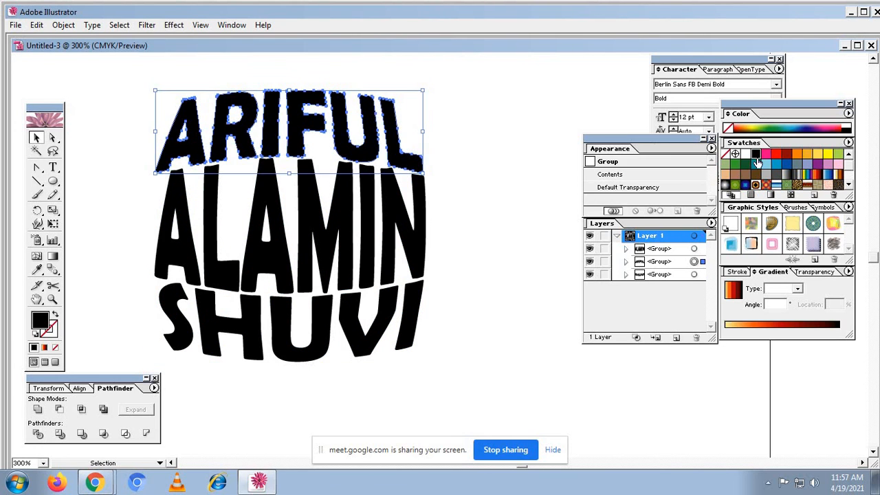
pyautogui.click(778, 168)
pyautogui.click(774, 165)
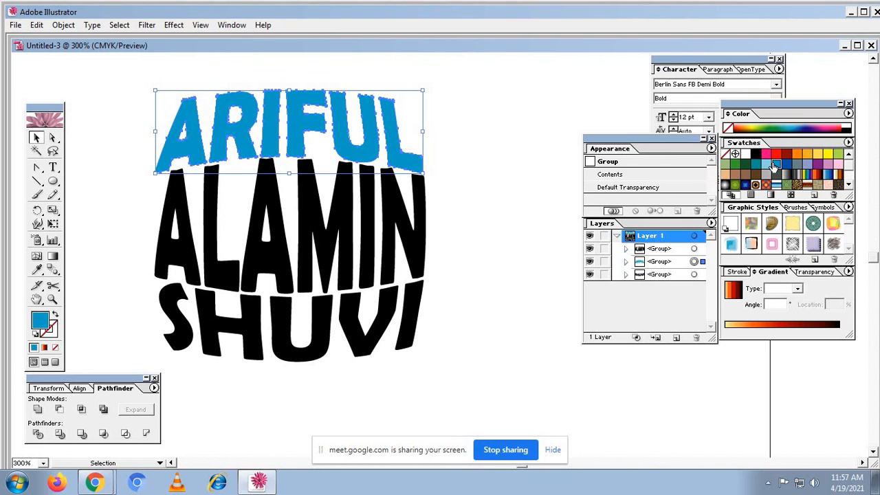
pyautogui.click(818, 176)
pyautogui.click(423, 255)
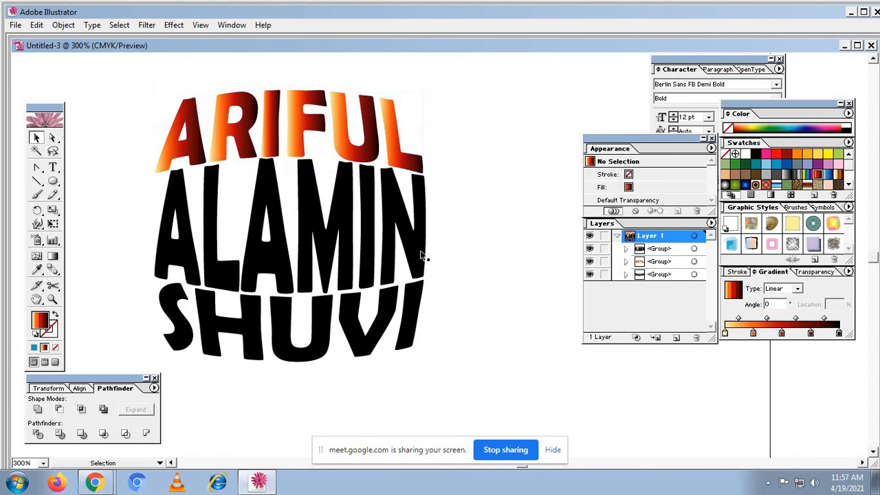
# Fill the middle name with the white-to-blue linear gradient and the lower name with the yellow-orange-red-black gradient
pyautogui.click(401, 246)
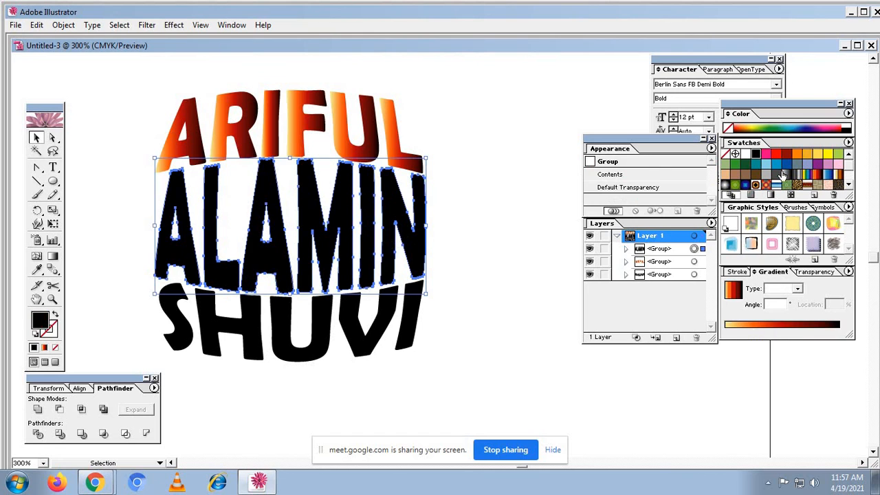
pyautogui.click(823, 177)
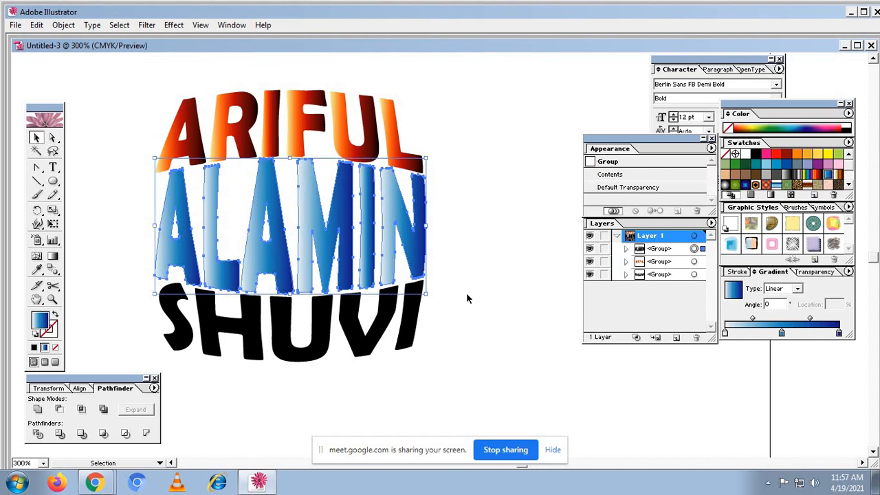
pyautogui.click(414, 328)
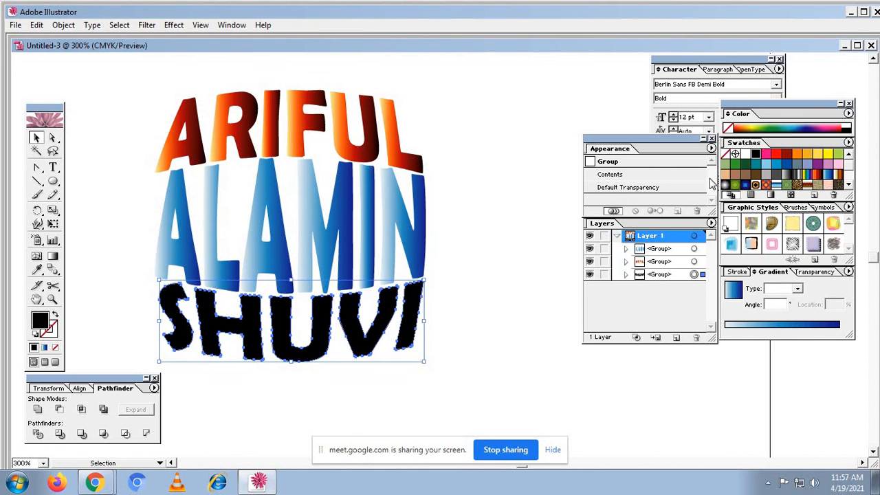
pyautogui.click(815, 178)
pyautogui.click(490, 263)
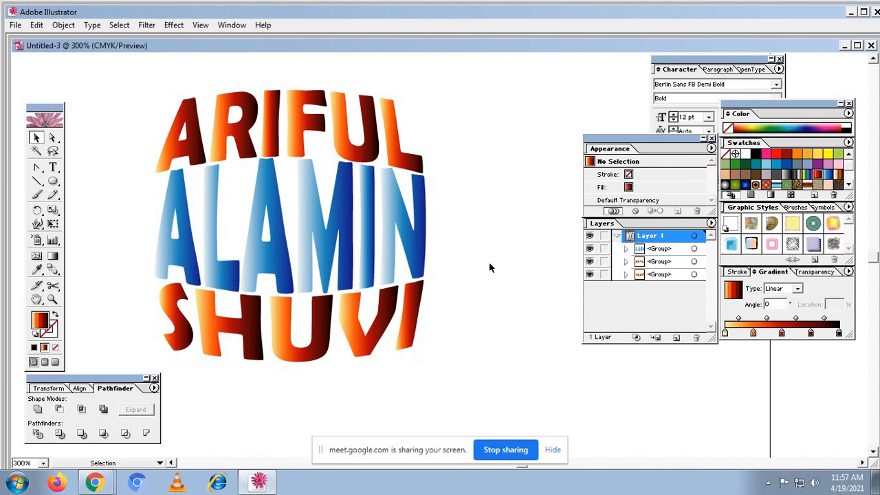
# Change the middle name's fill to the same yellow-orange-red-black gradient as the other two names
pyautogui.click(418, 230)
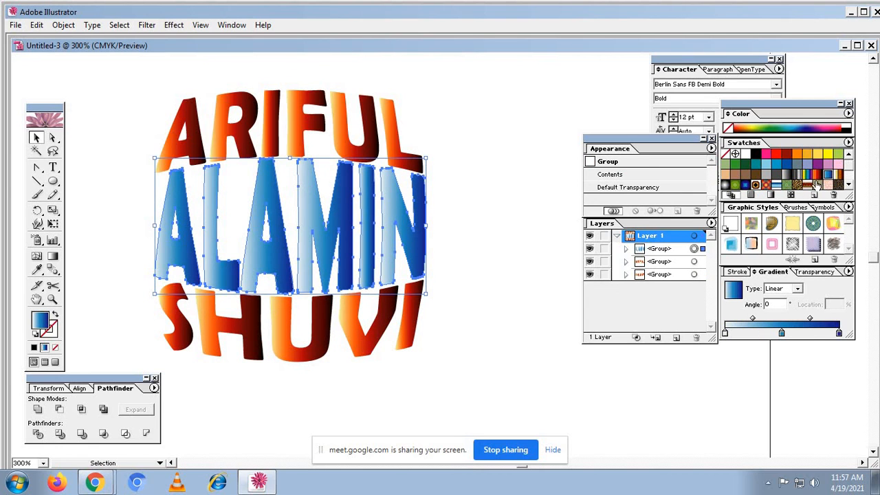
pyautogui.click(816, 180)
pyautogui.click(437, 232)
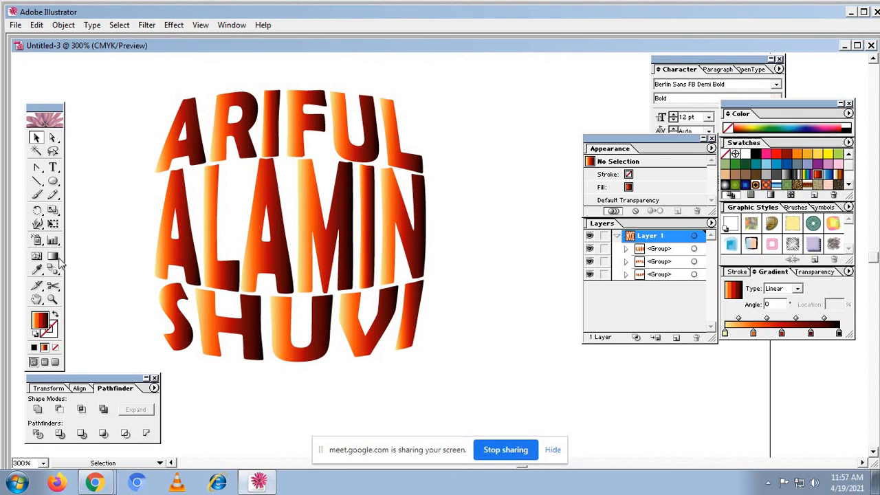
# Stretch one continuous gradient across the whole upper name, from its first letter to its last, with the Gradient tool
pyautogui.click(267, 142)
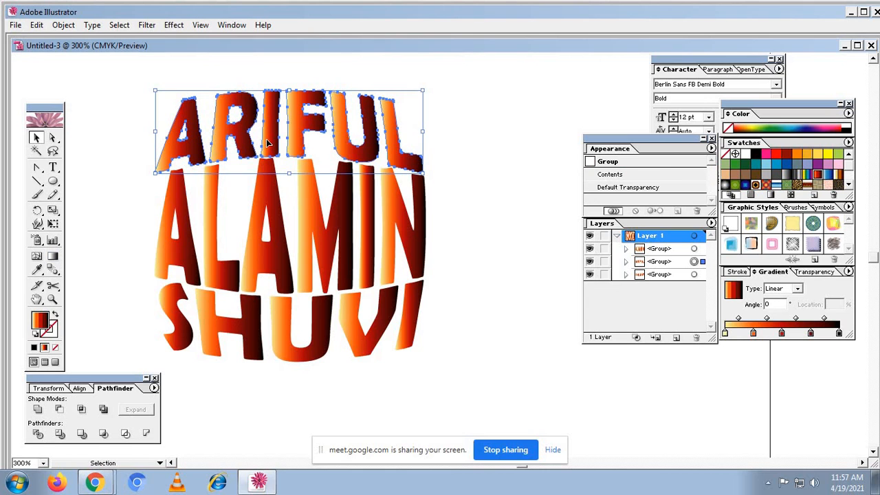
pyautogui.click(53, 256)
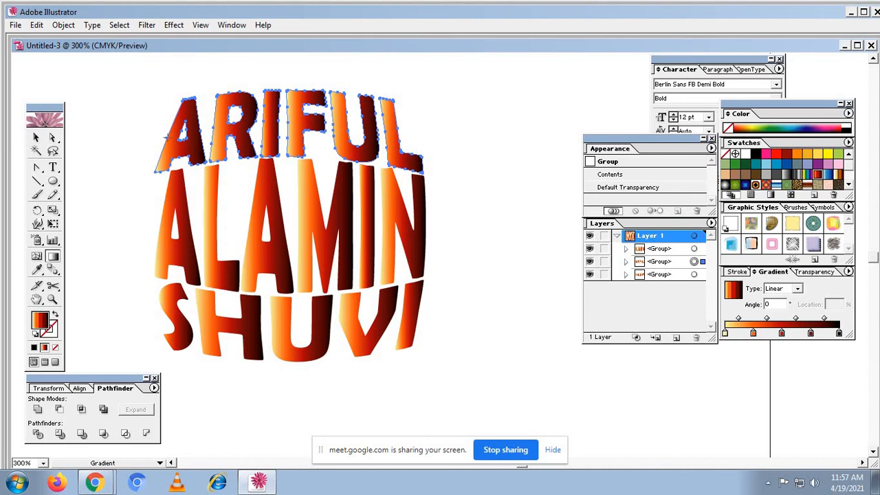
pyautogui.moveTo(168, 138); pyautogui.dragTo(398, 125)
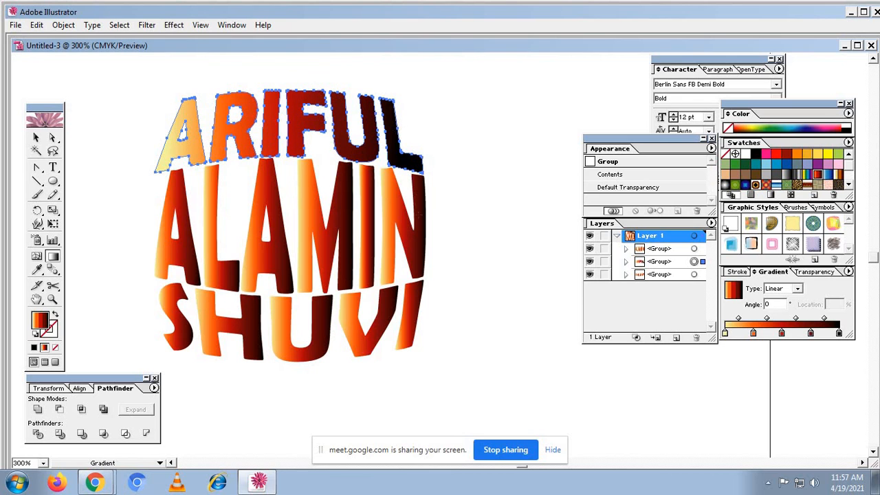
pyautogui.click(37, 137)
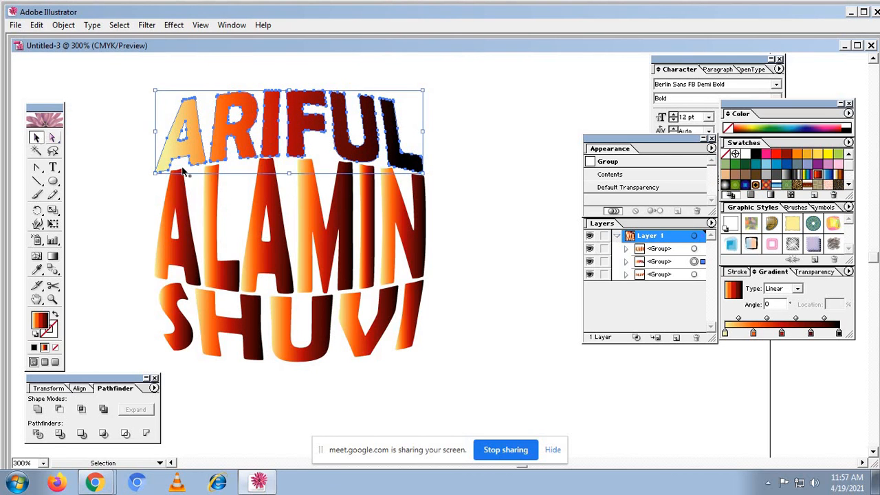
pyautogui.click(486, 240)
# Run one continuous gradient across the middle name from its last letter to its first with the Gradient tool
pyautogui.click(426, 246)
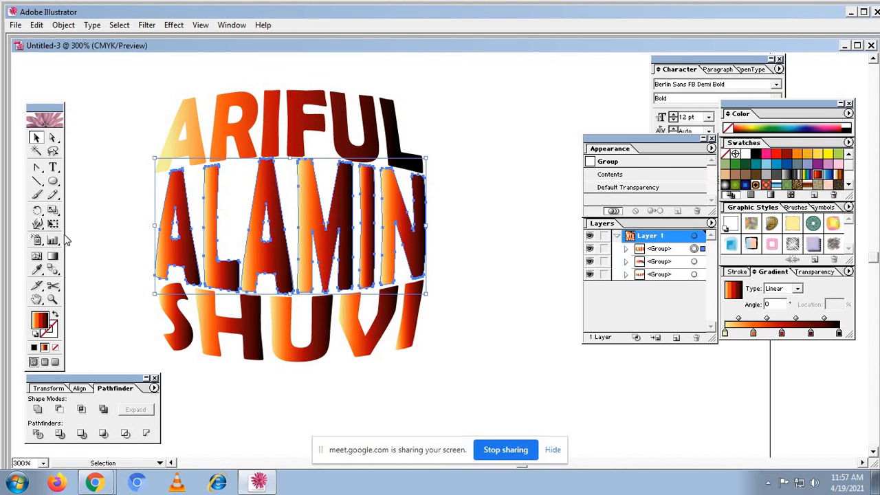
pyautogui.click(52, 256)
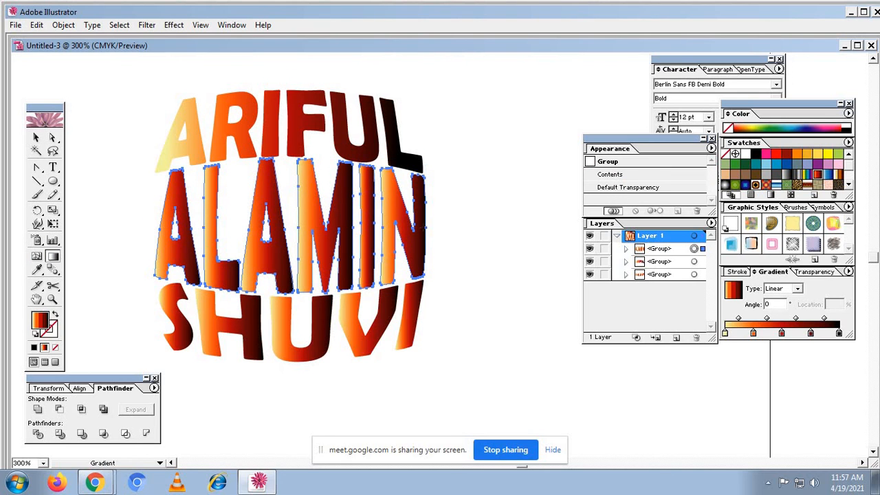
pyautogui.moveTo(426, 227); pyautogui.dragTo(159, 232)
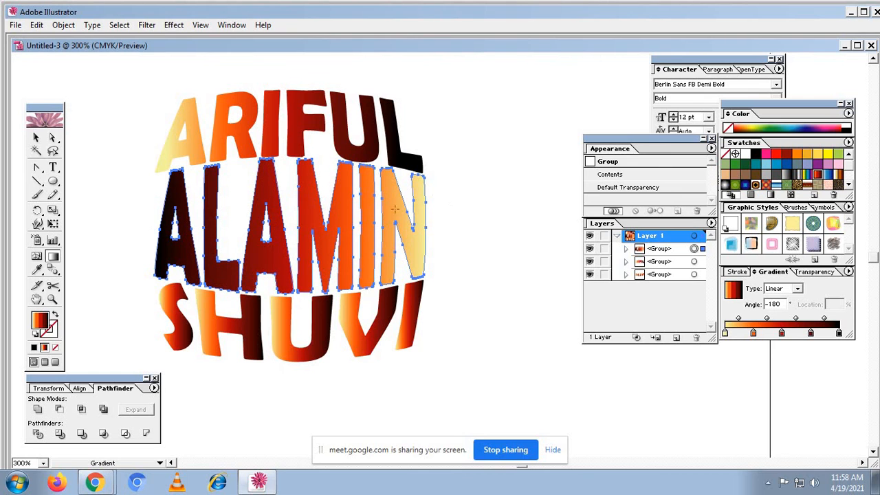
pyautogui.click(37, 137)
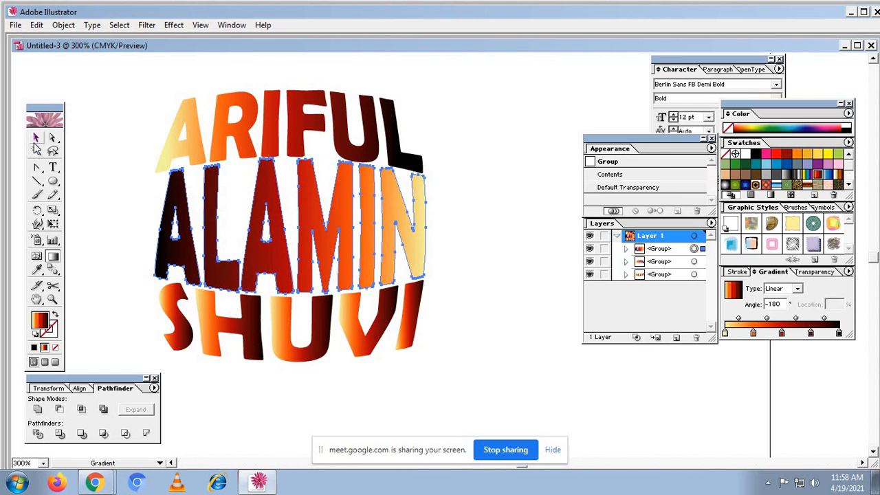
# Run the gradient vertically through the lower name, from the tops of the letters down to their bottoms, and deselect it
pyautogui.click(317, 335)
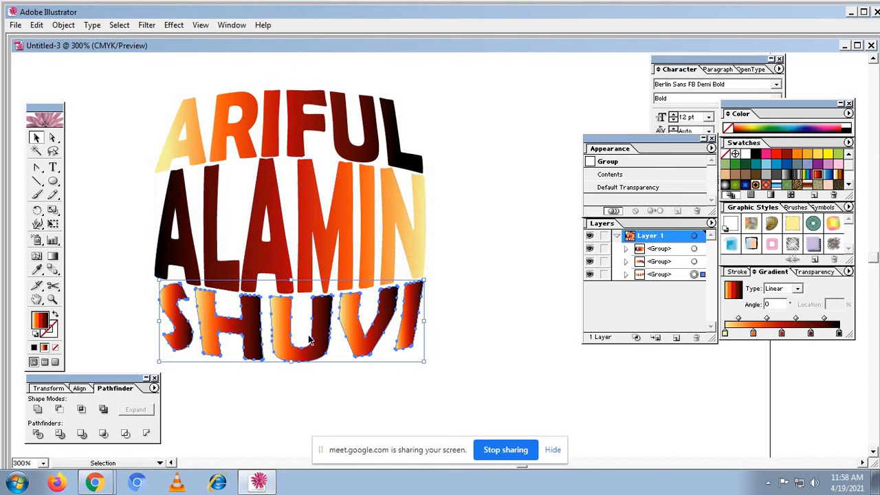
pyautogui.click(53, 256)
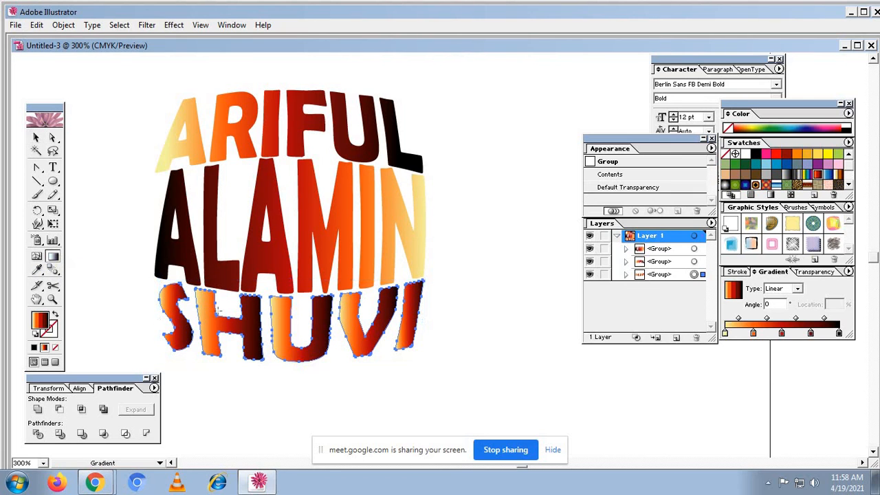
pyautogui.moveTo(285, 296); pyautogui.dragTo(292, 365)
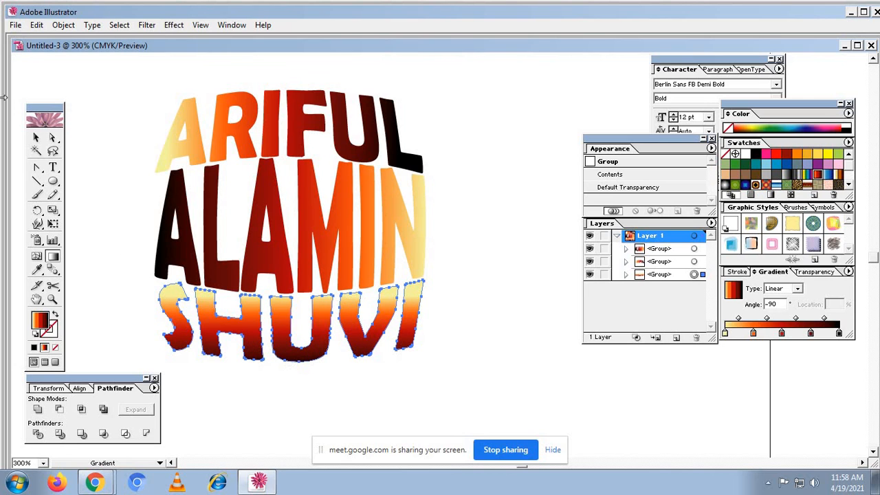
pyautogui.click(36, 138)
pyautogui.click(445, 124)
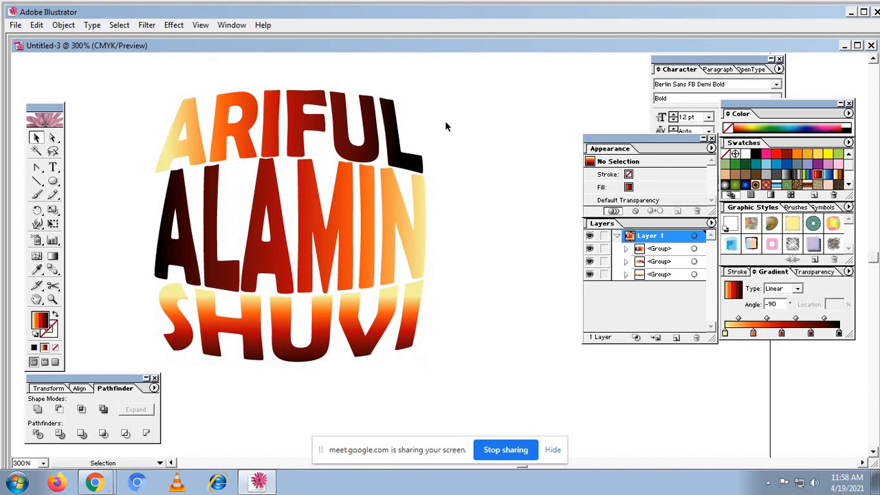